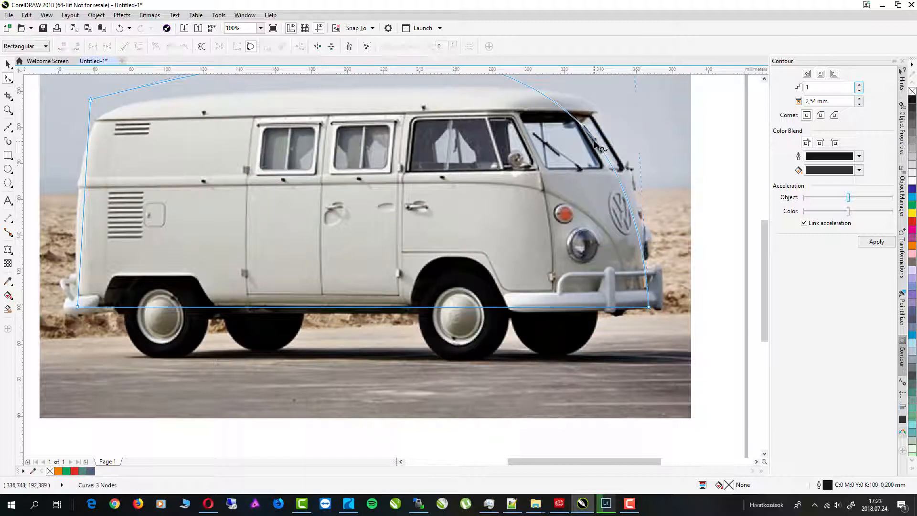
- Add a node near the top of the windshield and bend the van outline's roof segment down toward the roofline
click(62, 45)
scroll(406, 173, down, 1)
scroll(448, 92, up, 1)
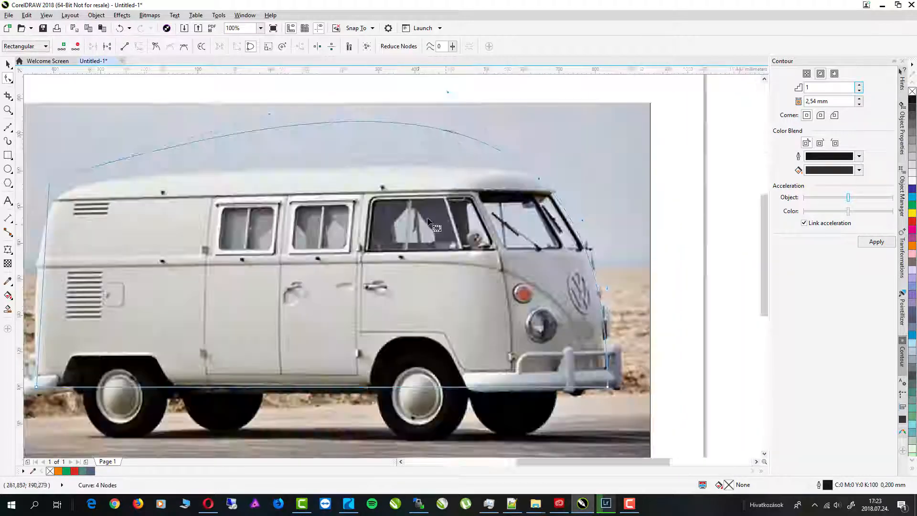
drag(446, 134, 443, 141)
drag(377, 136, 430, 162)
double_click(539, 179)
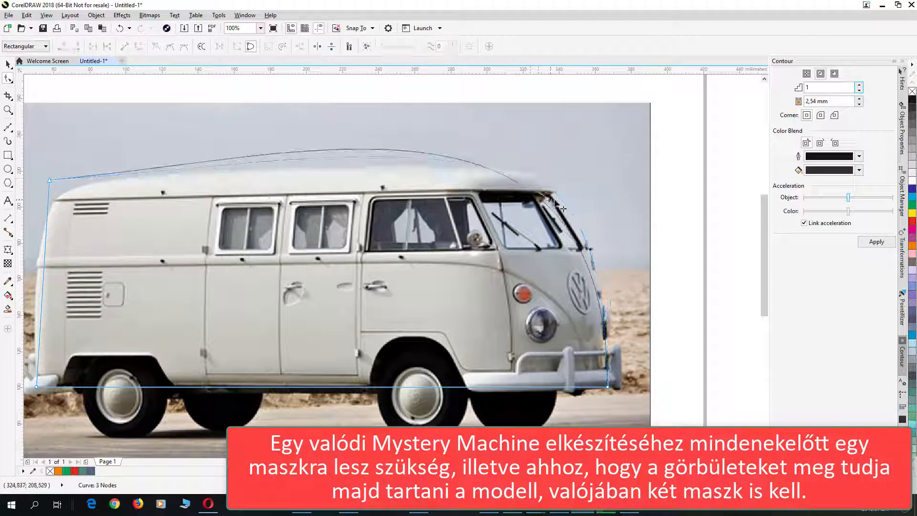
key(ctrl+z)
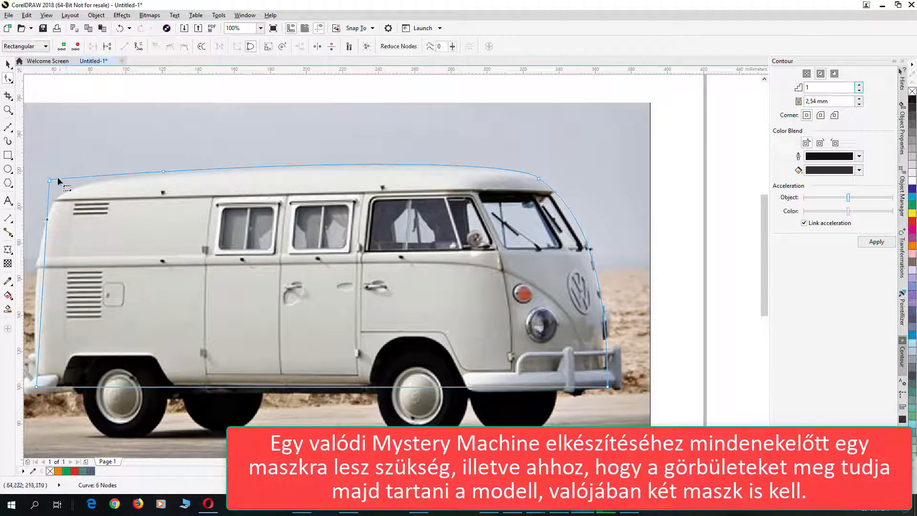
- Convert the rear roof corner to a curve and shape the roof and rear edge of the outline along the van body
right_click(67, 181)
click(116, 203)
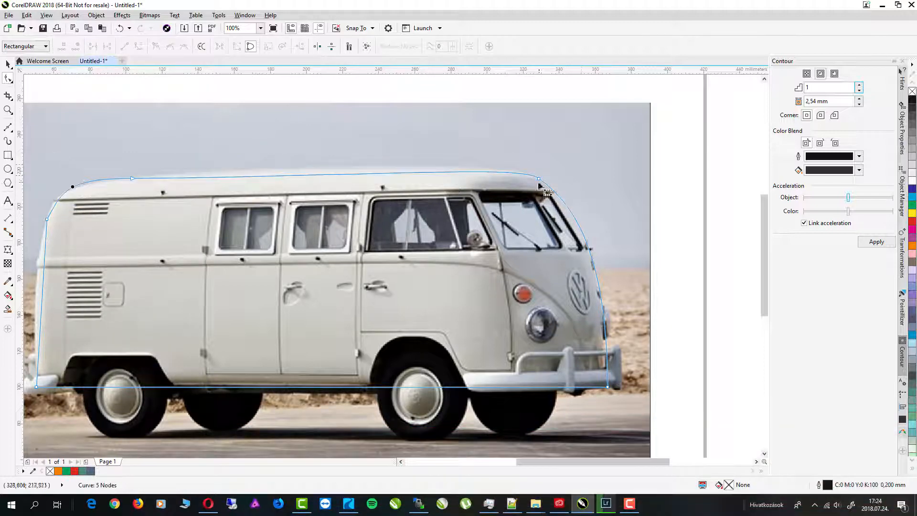
drag(353, 176, 340, 161)
drag(498, 148, 495, 149)
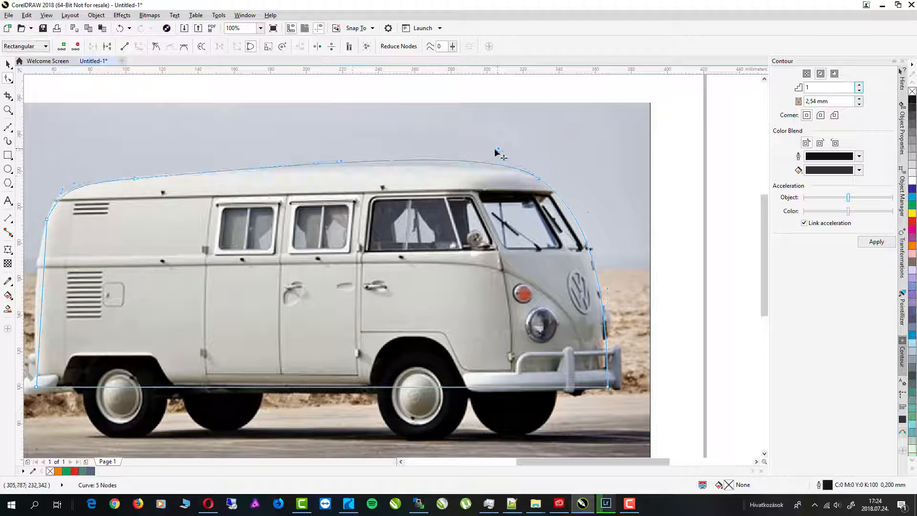
drag(43, 290, 41, 298)
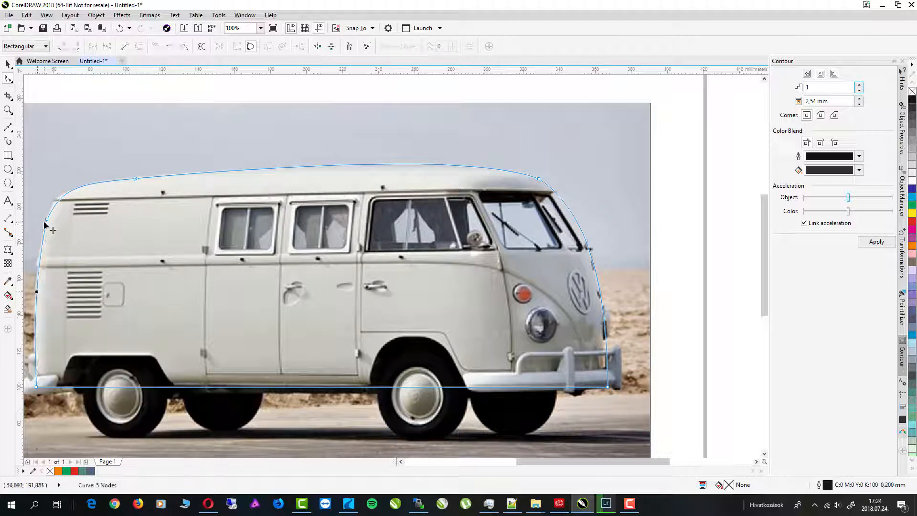
- Trace the rear side and the flat upper edge of the rear wheel arch with Bézier curves
click(8, 127)
scroll(48, 391, up, 2)
click(109, 385)
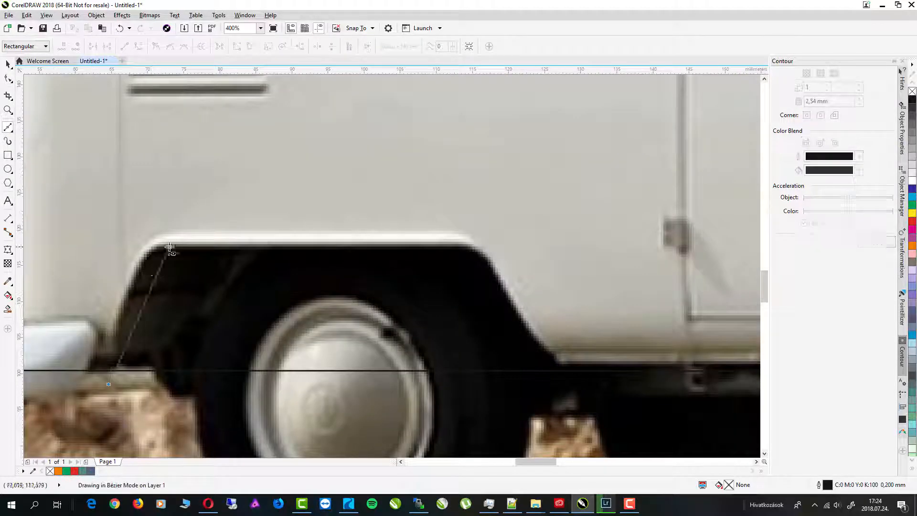
drag(225, 250, 214, 249)
key(space)
key(space)
click(464, 246)
click(175, 247)
key(space)
key(space)
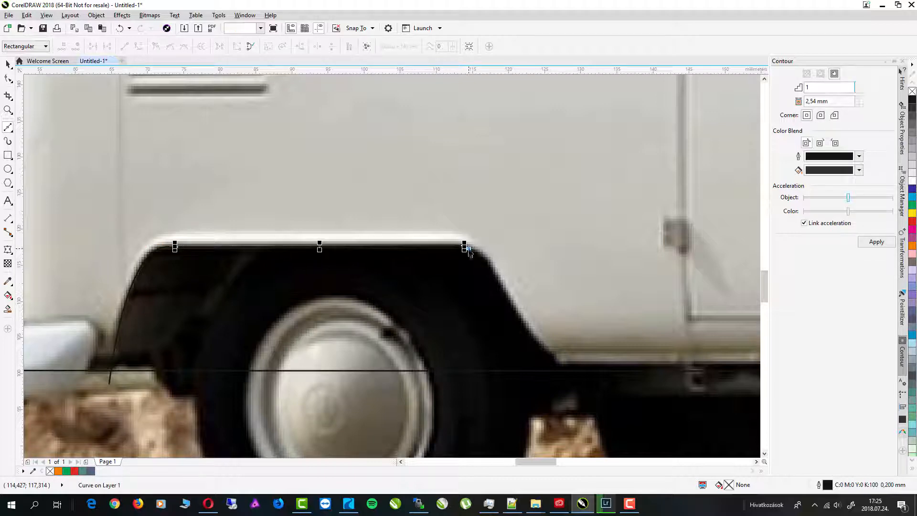
- Trace the front slope of the rear wheel arch down past the sill and bend it to follow the arch
click(468, 248)
drag(584, 410, 586, 370)
key(ctrl+z)
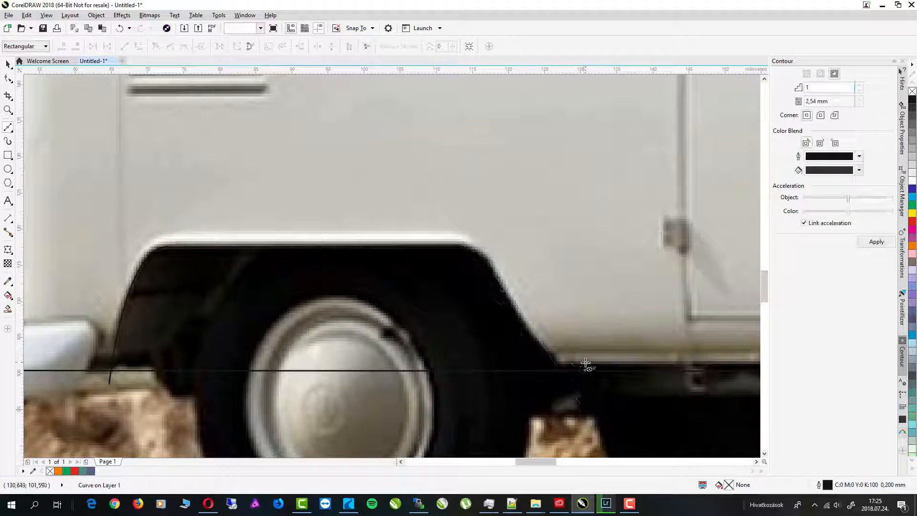
scroll(588, 369, down, 1)
scroll(599, 386, up, 1)
click(552, 345)
drag(492, 267, 499, 248)
drag(435, 205, 432, 205)
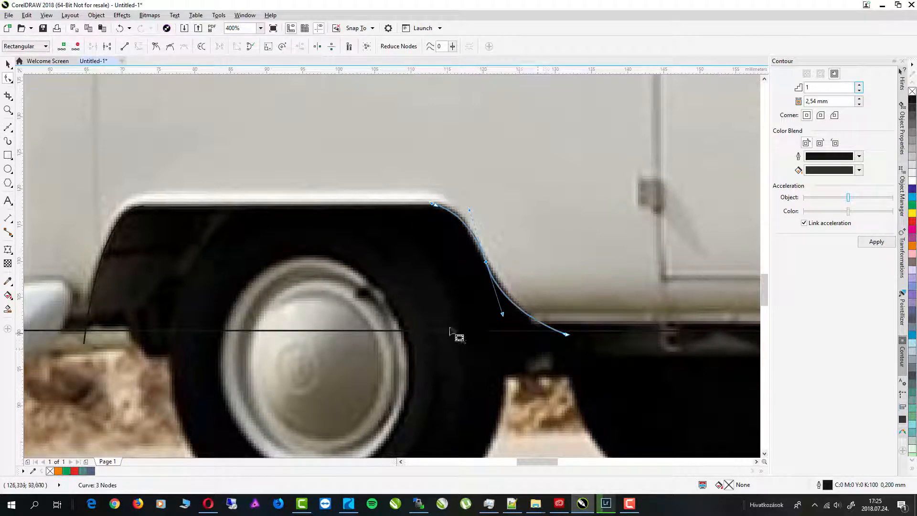
- Combine the three rear wheel arch curves into one curve and close it between its lower ends
scroll(452, 333, down, 5)
drag(406, 383, 457, 440)
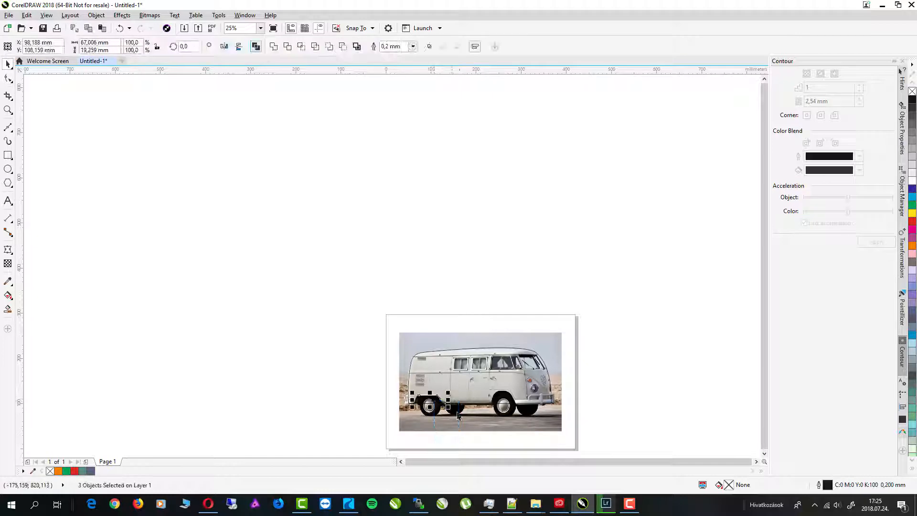
click(255, 47)
scroll(433, 410, up, 4)
click(7, 77)
key(space)
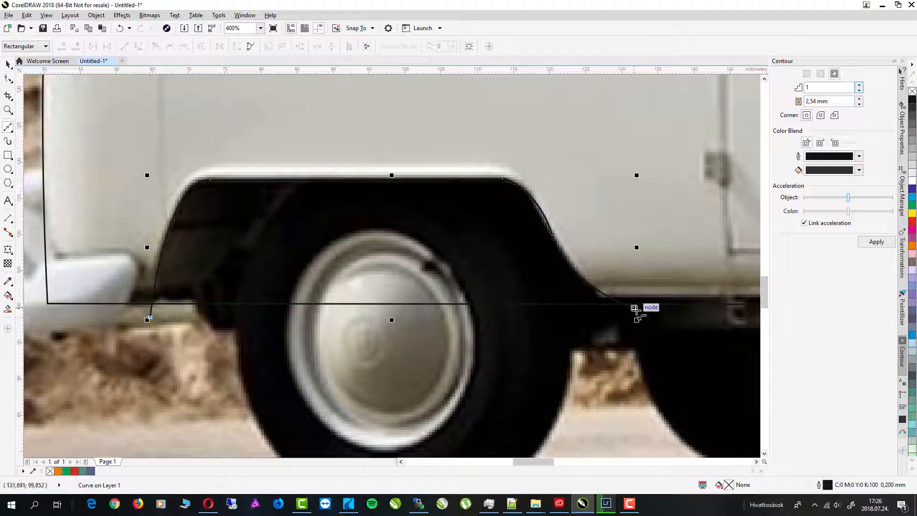
- Trim the rear wheel arch shape out of the van body outline and delete the leftover arch shape
shift+click(296, 303)
click(296, 301)
scroll(297, 301, down, 2)
drag(299, 300, 612, 301)
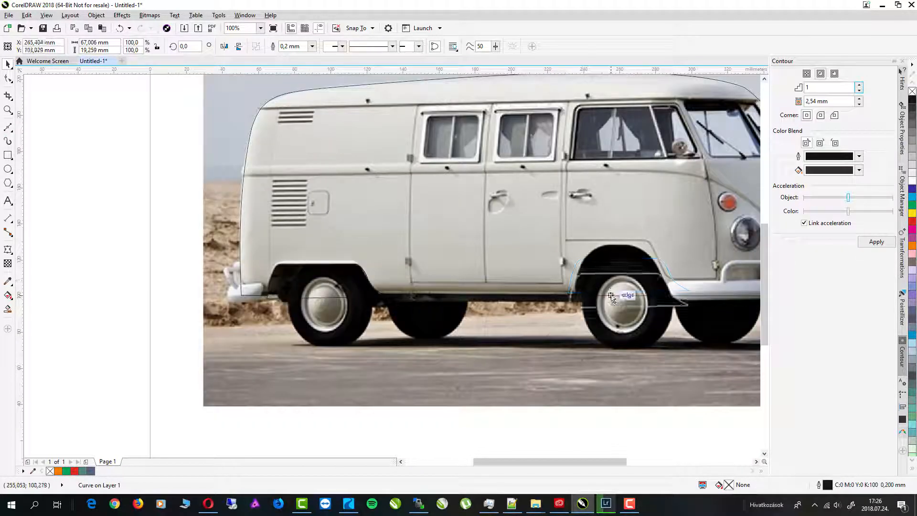
key(Delete)
- Draw an ellipse about 47 x 49 mm over the front wheel and move it to line up with the wheel arch
scroll(673, 282, up, 2)
key(F7)
mouse_move(318, 142)
mouse_down()
mouse_move(630, 449)
mouse_move(657, 433)
mouse_up()
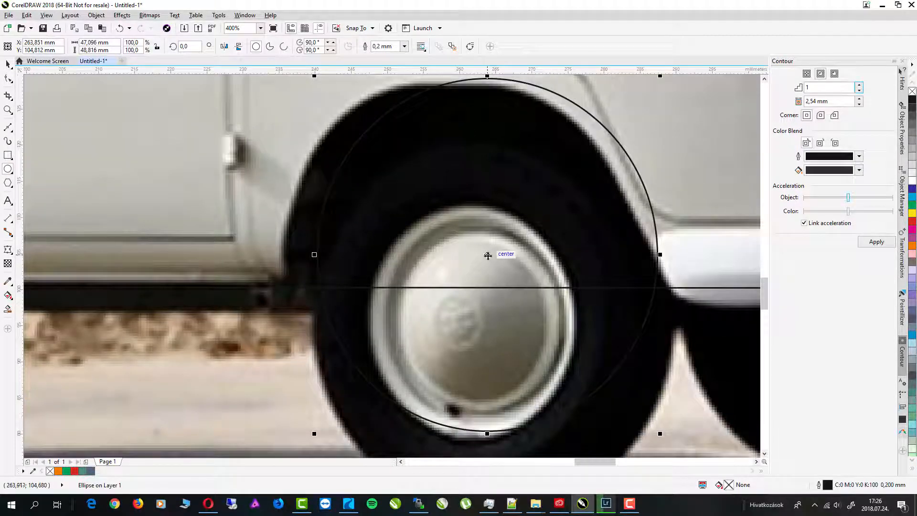
drag(488, 254, 451, 255)
scroll(450, 255, down, 1)
scroll(467, 222, up, 1)
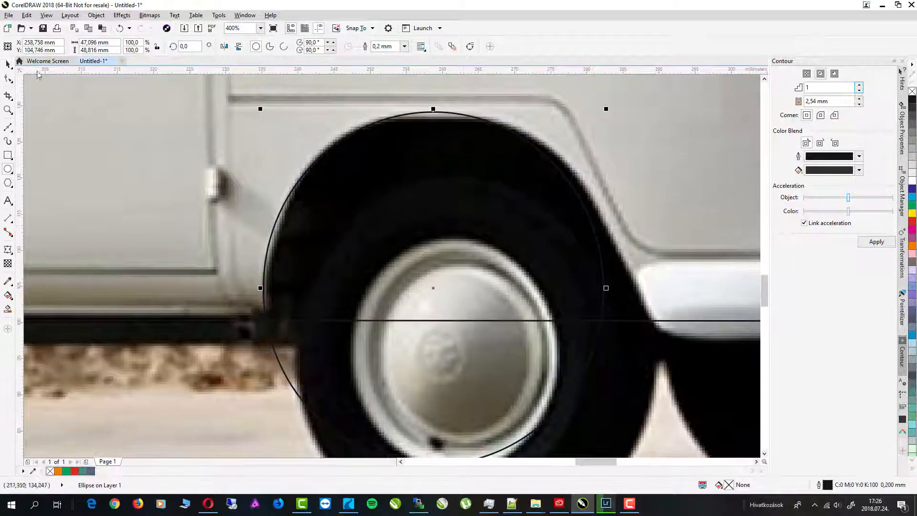
- Convert the front wheel ellipse to curves and adjust its upper and side nodes to fit the wheel arch
key(F10)
right_click(434, 114)
click(454, 119)
drag(434, 112, 434, 118)
drag(604, 288, 608, 274)
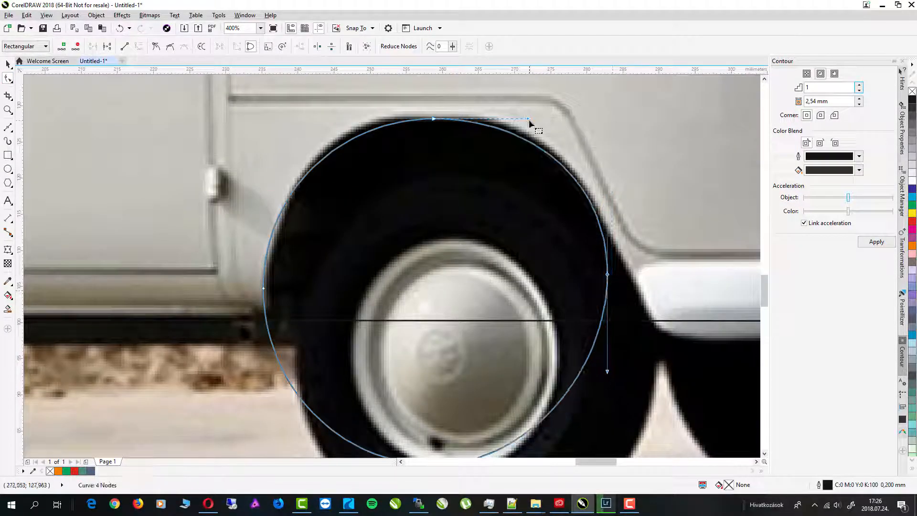
drag(434, 119, 416, 116)
drag(263, 289, 269, 289)
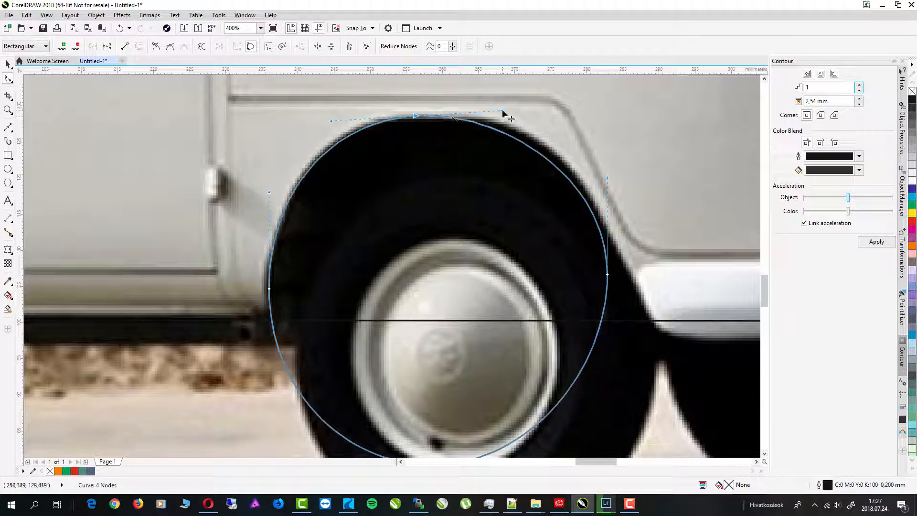
drag(502, 112, 531, 104)
- Extend the arch shape's front node to the bumper corner and add a node to fit the sloping edge
click(609, 275)
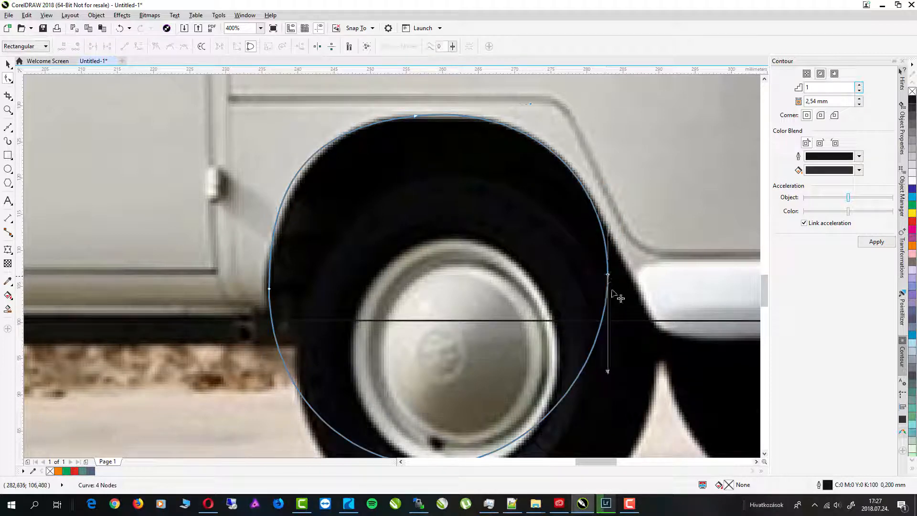
drag(608, 275, 649, 321)
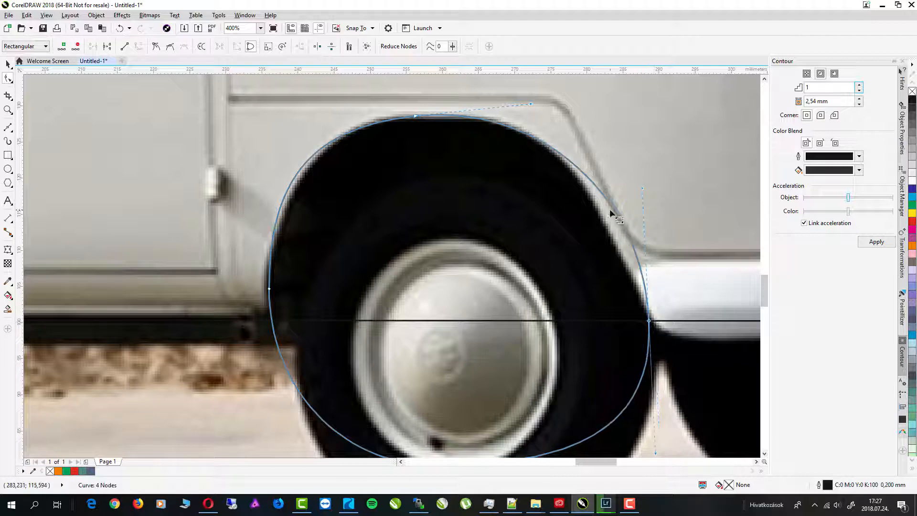
drag(613, 210, 594, 200)
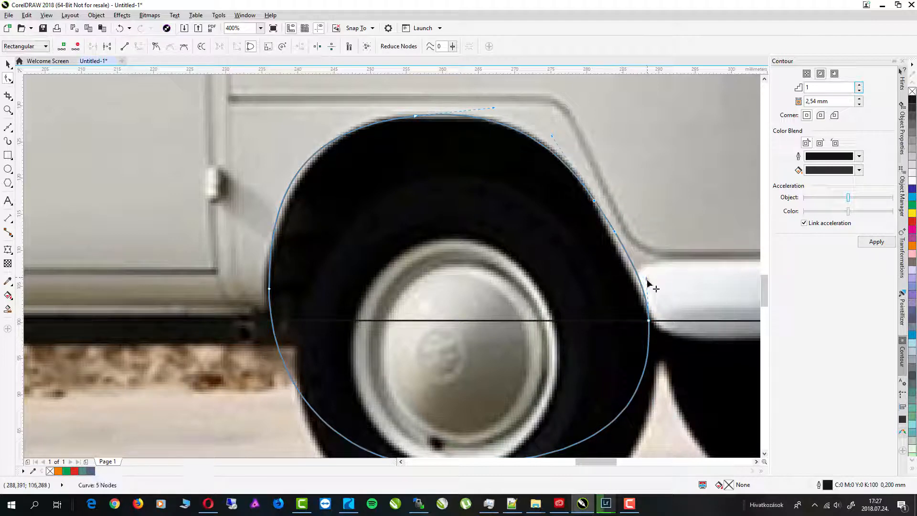
drag(647, 279, 636, 289)
- Trim the front wheel arch shape out of the van body outline and delete the leftover shape
scroll(441, 374, down, 2)
key(space)
shift+click(102, 162)
click(289, 46)
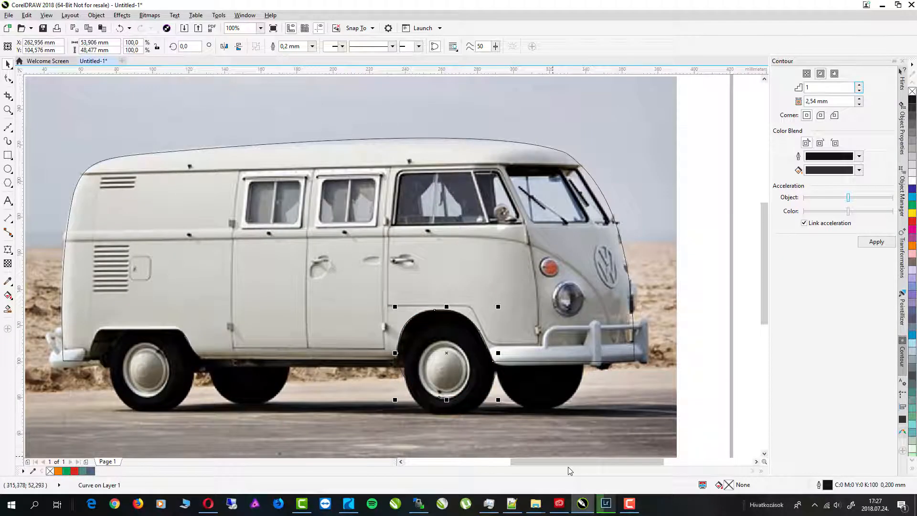
key(Delete)
- Trace the outline of the front side window with straight Bézier segments
scroll(583, 302, up, 1)
scroll(553, 308, down, 1)
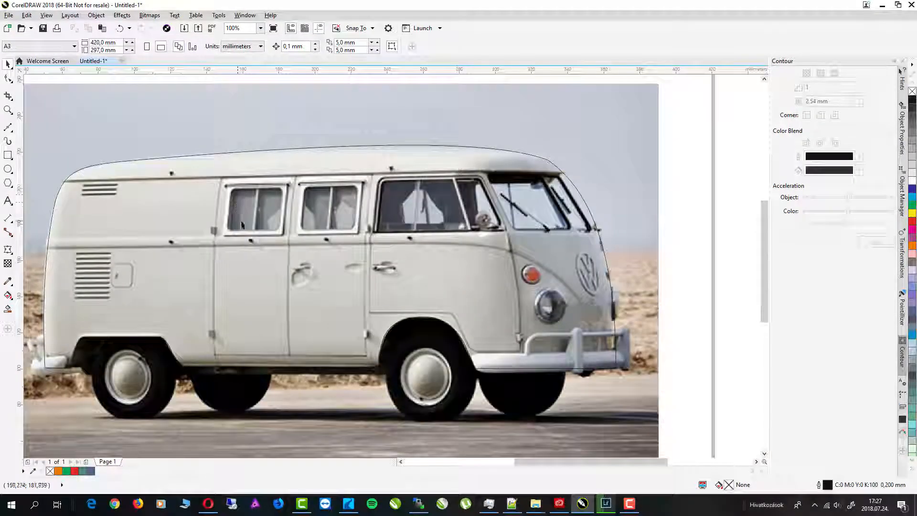
scroll(335, 232, up, 1)
key(F5)
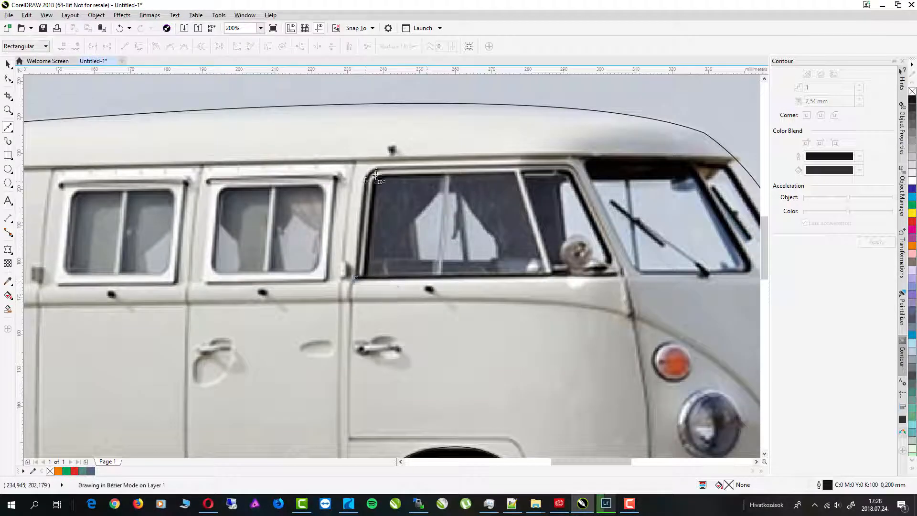
click(380, 168)
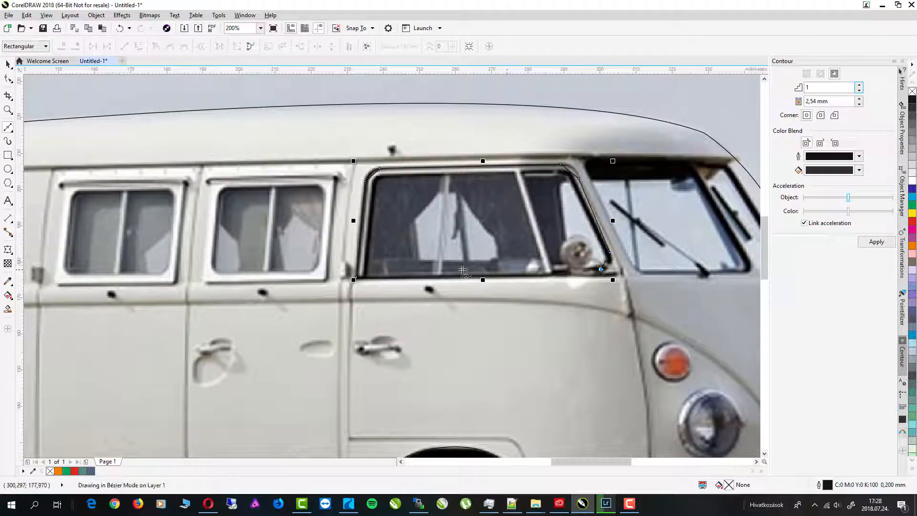
- Draw a closed shape along the windshield's front edge and trim it from the van body outline
scroll(509, 224, down, 1)
scroll(620, 219, up, 1)
click(619, 169)
click(636, 162)
click(707, 270)
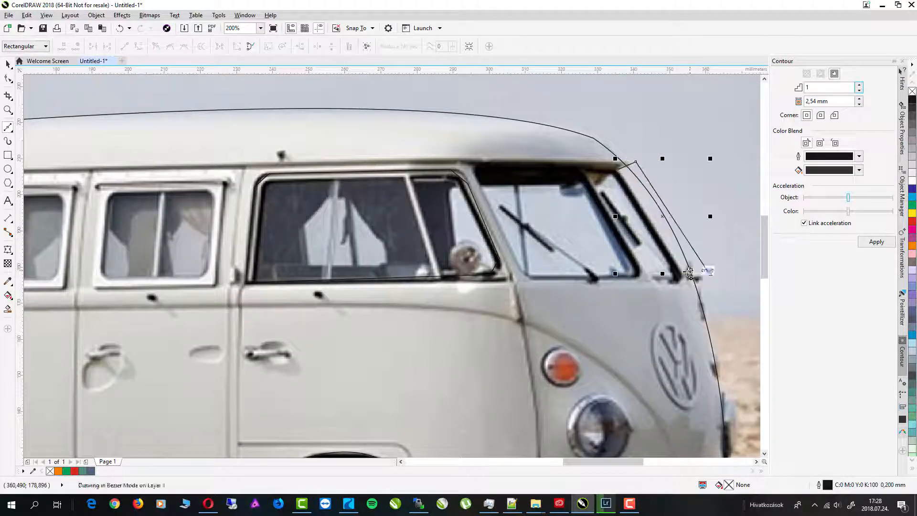
click(8, 65)
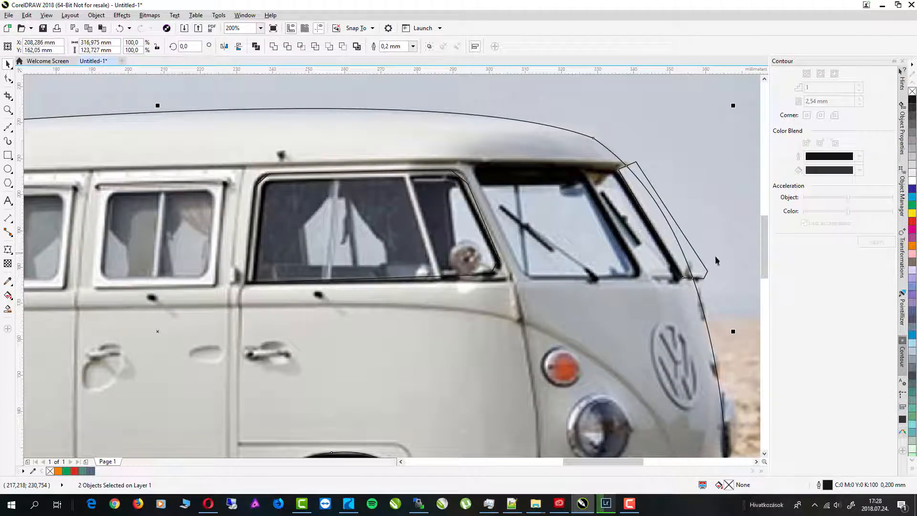
key(Escape)
- Trace the windshield as a closed outline about 58 x 33 mm with the Bézier tool
click(8, 127)
click(681, 280)
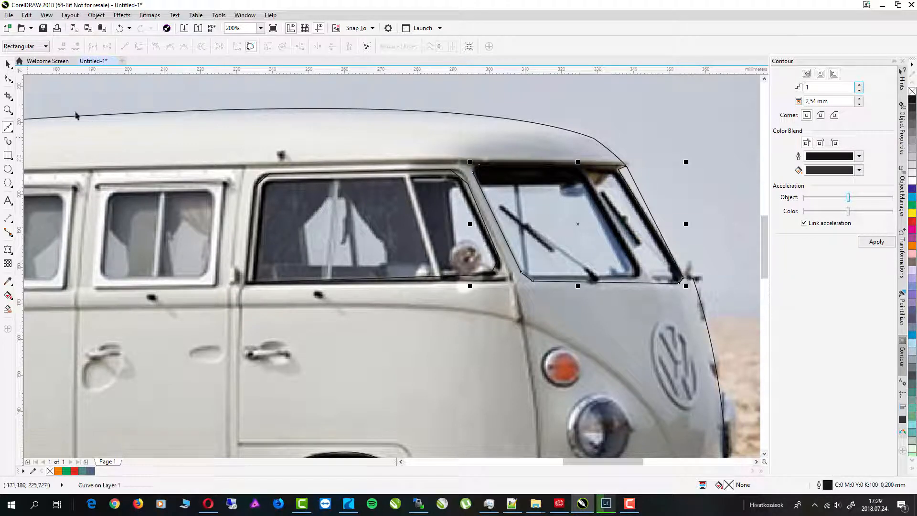
key(space)
scroll(638, 275, down, 2)
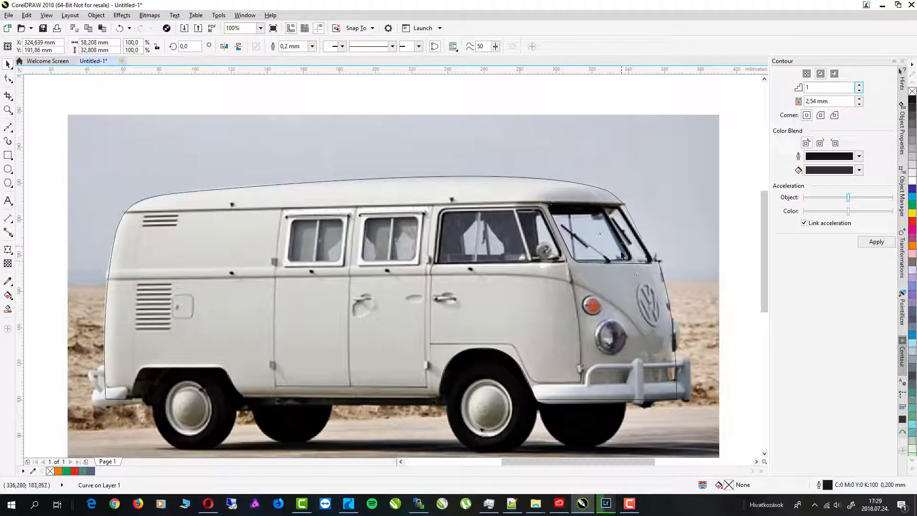
- Bend the two upper corner segments of the front side window outline to follow the rounded frame
scroll(598, 256, up, 1)
key(F10)
scroll(301, 167, up, 1)
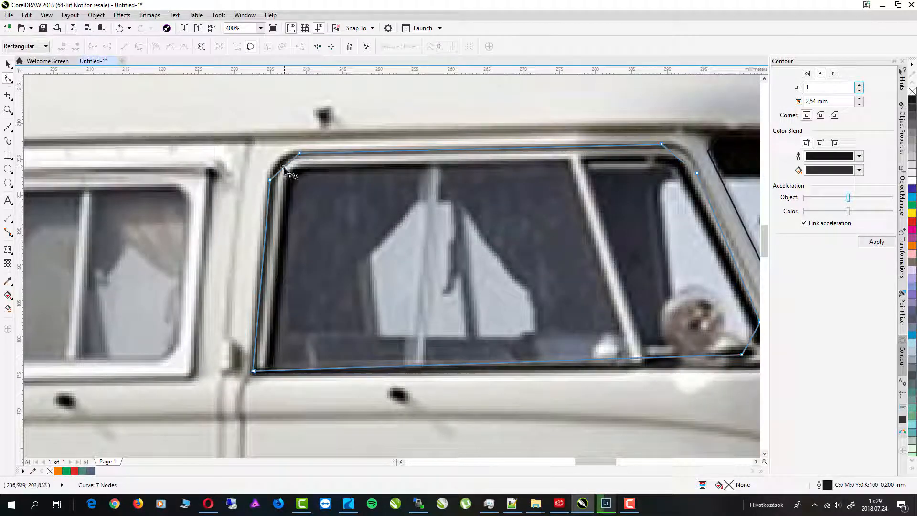
click(284, 168)
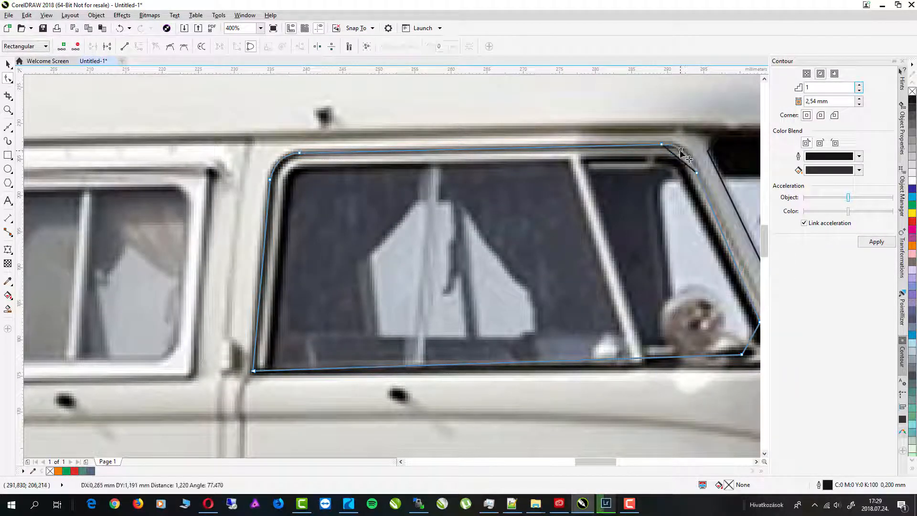
drag(681, 153, 683, 152)
- Convert the lower front corner segment of the side window outline to a curve for rounding
scroll(688, 220, down, 1)
scroll(715, 288, up, 1)
drag(716, 287, 716, 298)
right_click(725, 278)
right_click(725, 275)
click(746, 315)
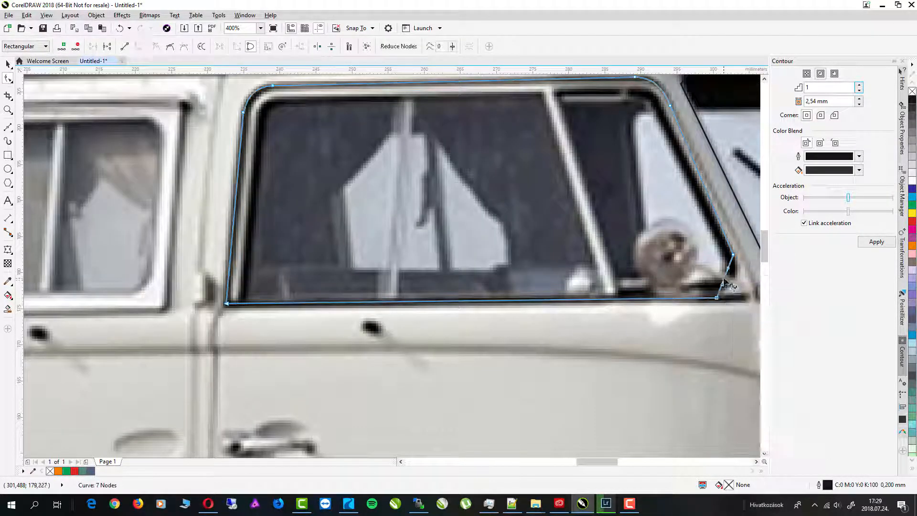
- Draw a closed seven-node shape around the rear bumper, following its edge against the van body
scroll(729, 286, down, 2)
scroll(382, 309, up, 1)
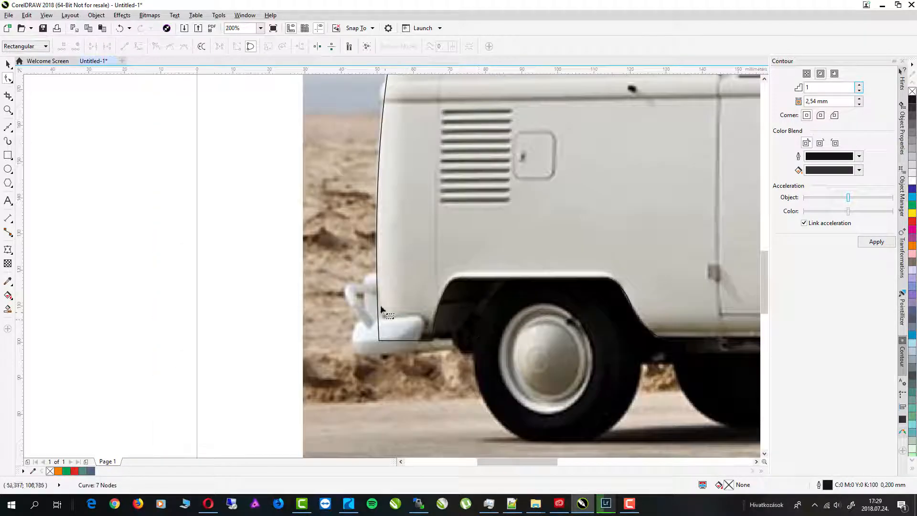
click(412, 352)
click(423, 329)
scroll(411, 352, up, 2)
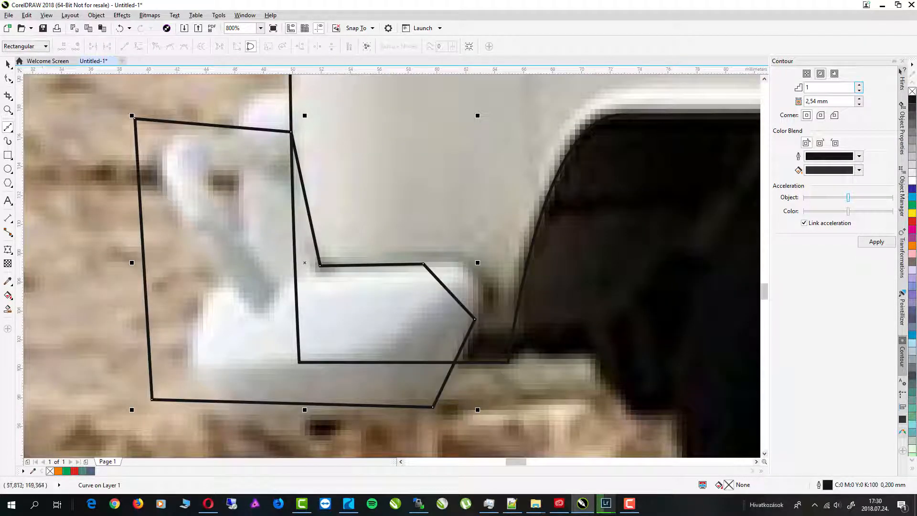
- Convert the bumper shape's end and upright inner segments to curves and bend them along the rear bumper
right_click(454, 290)
click(476, 334)
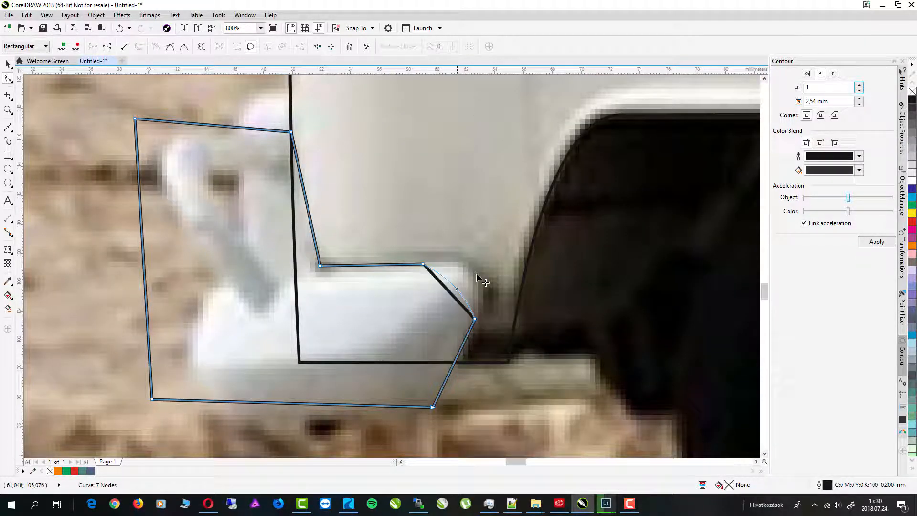
right_click(312, 225)
click(338, 265)
mouse_move(309, 217)
mouse_down()
mouse_move(312, 257)
mouse_move(302, 231)
mouse_up()
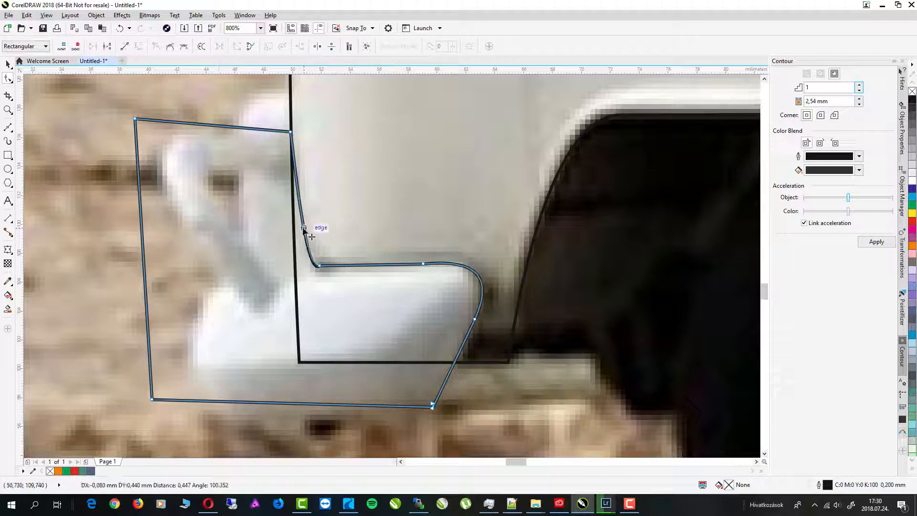
- Trim the rear bumper shape out of the van body outline
key(space)
scroll(200, 297, down, 1)
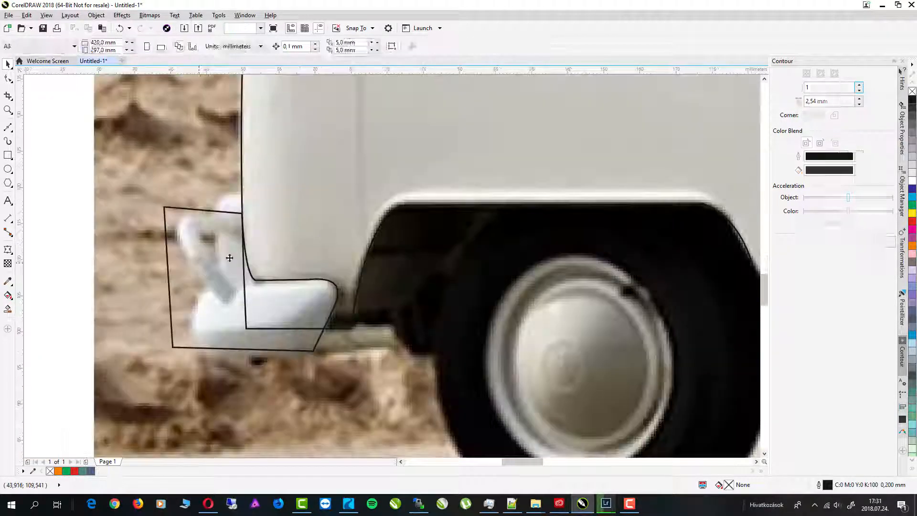
shift+click(230, 258)
click(289, 46)
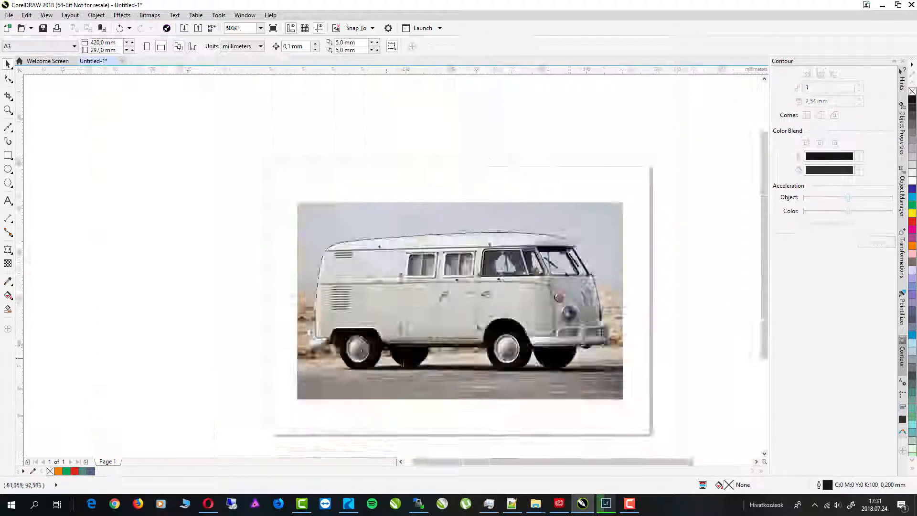
- Draw a closed 11-node shape around the front bumper, following its upper edge from the wheel arch to the van's nose
scroll(575, 301, up, 1)
scroll(602, 376, up, 1)
click(7, 127)
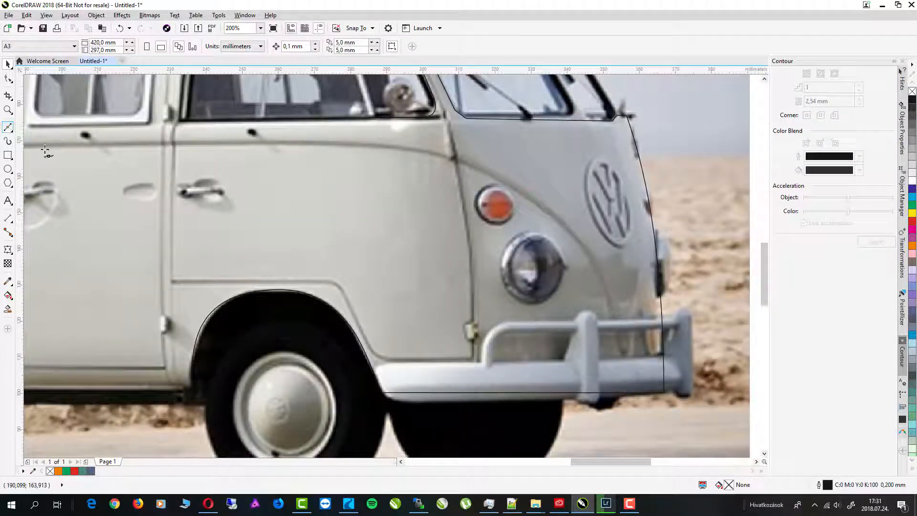
click(370, 371)
click(394, 363)
click(481, 363)
click(481, 345)
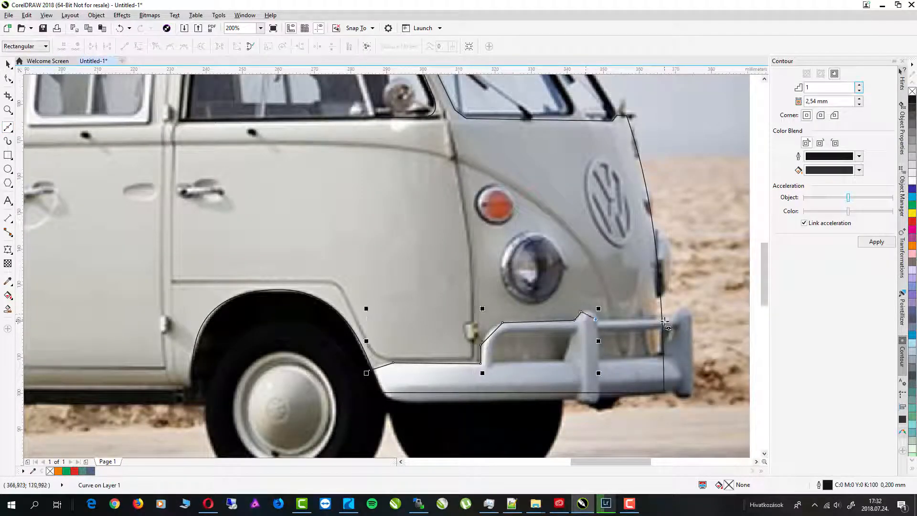
- Convert the front bumper outline's end segment beside the wheel arch to a curve and bend it along the bumper edge
key(F10)
scroll(440, 334, up, 2)
scroll(398, 322, down, 1)
scroll(299, 394, up, 1)
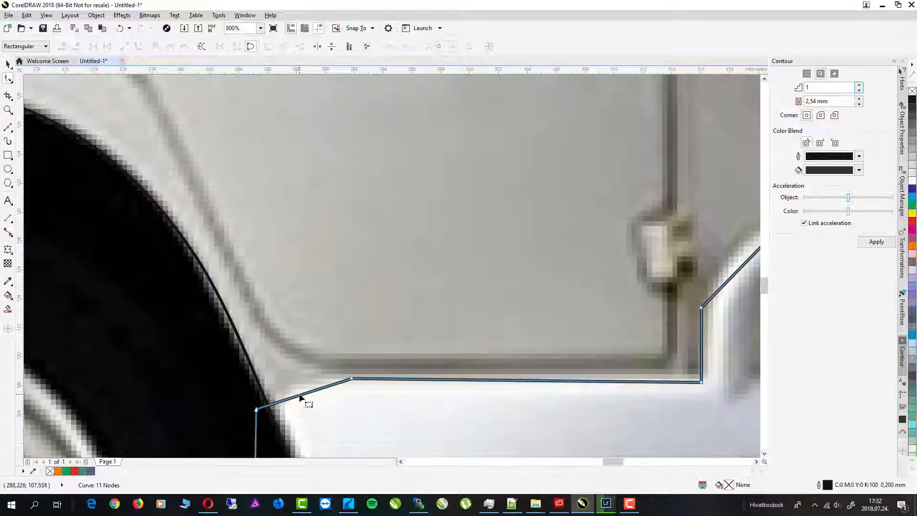
right_click(299, 393)
click(331, 272)
drag(302, 394, 294, 385)
- Convert the bumper outline's diagonal segment at the tube bend to a curve and bow it outward around the tube
scroll(556, 363, down, 2)
scroll(625, 342, up, 2)
right_click(529, 334)
click(554, 205)
drag(536, 327, 521, 312)
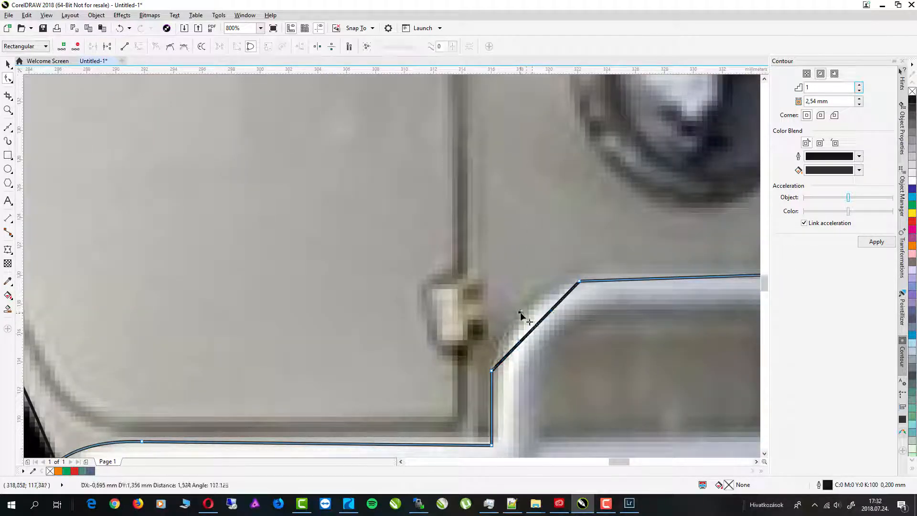
- Convert the bumper outline's segments over the upright post to curves and reshape them around the post's rounded top
scroll(607, 363, down, 2)
scroll(689, 336, up, 3)
right_click(580, 324)
right_click(569, 334)
click(601, 204)
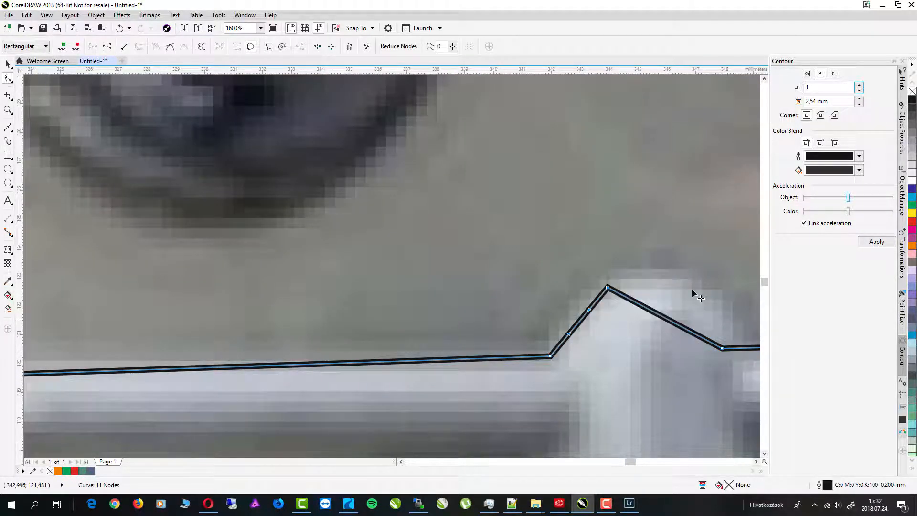
drag(580, 321, 577, 308)
drag(669, 321, 681, 292)
drag(610, 288, 632, 276)
drag(662, 275, 670, 305)
scroll(676, 308, down, 2)
scroll(705, 328, up, 1)
drag(606, 274, 599, 271)
scroll(609, 291, down, 2)
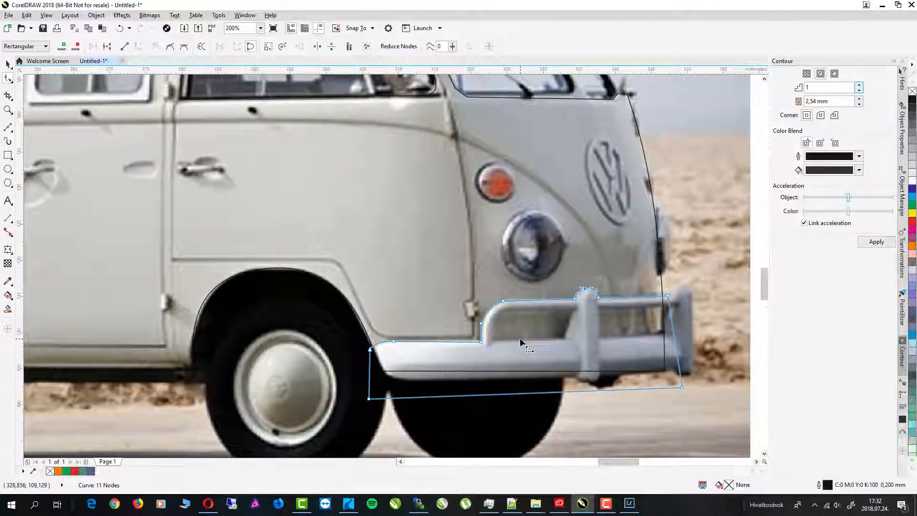
- Draw a closed six-node outline around the bumper opening between the bent tube and the upright post
scroll(523, 342, up, 1)
key(F5)
click(610, 340)
click(611, 340)
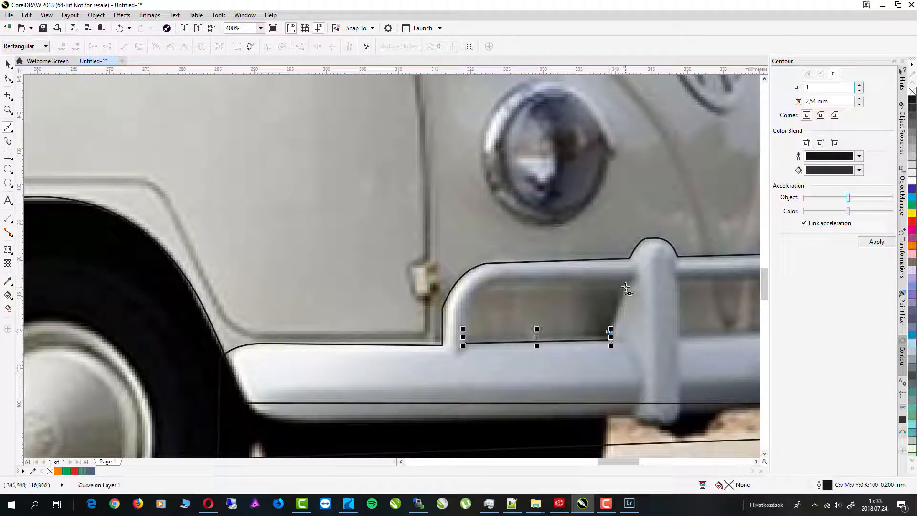
- Round the opening outline's upper corner along the bent tube, reposition its end nodes and remove surplus nodes
right_click(481, 296)
scroll(482, 295, up, 2)
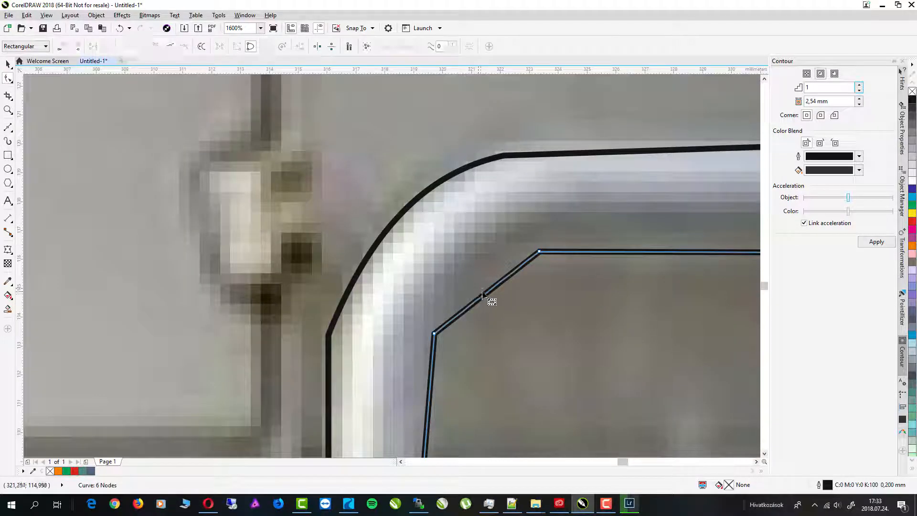
drag(477, 272, 478, 270)
drag(434, 334, 429, 346)
drag(539, 251, 543, 246)
drag(452, 297, 446, 270)
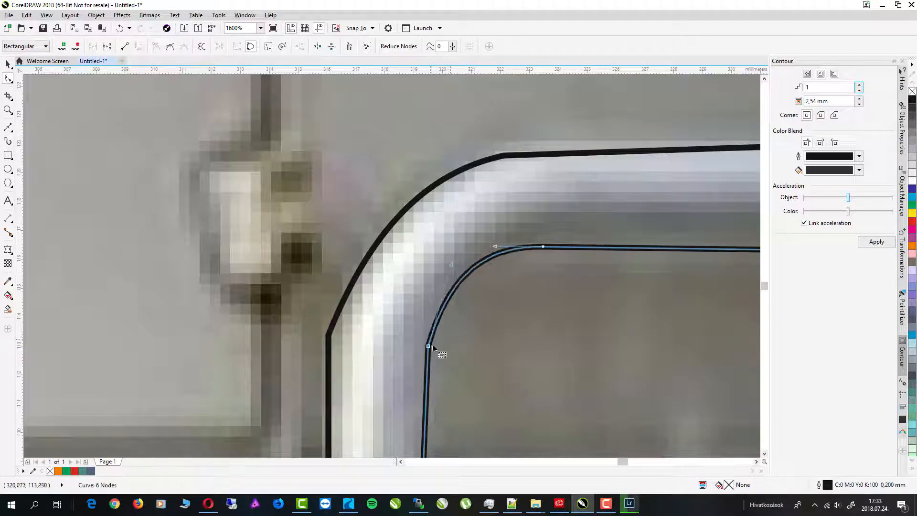
drag(429, 346, 422, 347)
scroll(424, 355, down, 2)
double_click(400, 351)
double_click(423, 353)
- Draw a four-sided outline around the bumper opening in front of the upright post and adjust its upper corner node
scroll(636, 325, down, 2)
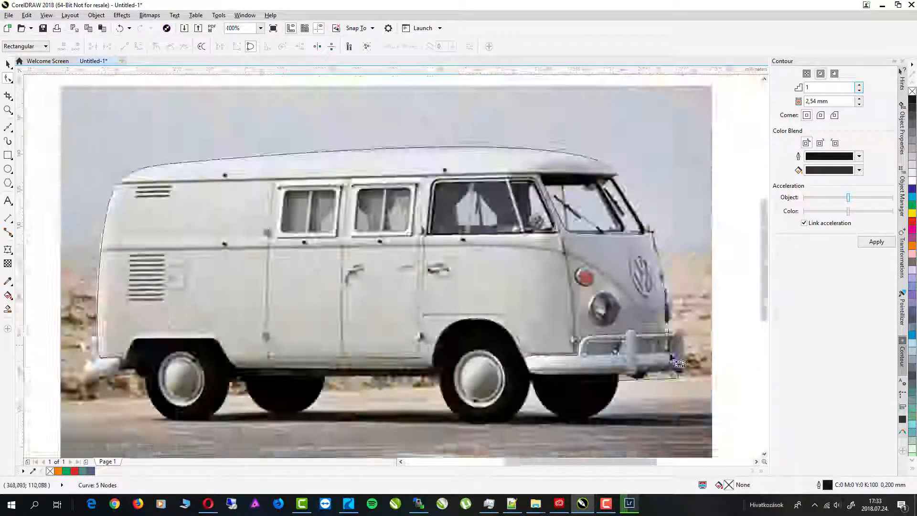
scroll(671, 329, up, 2)
drag(532, 307, 530, 363)
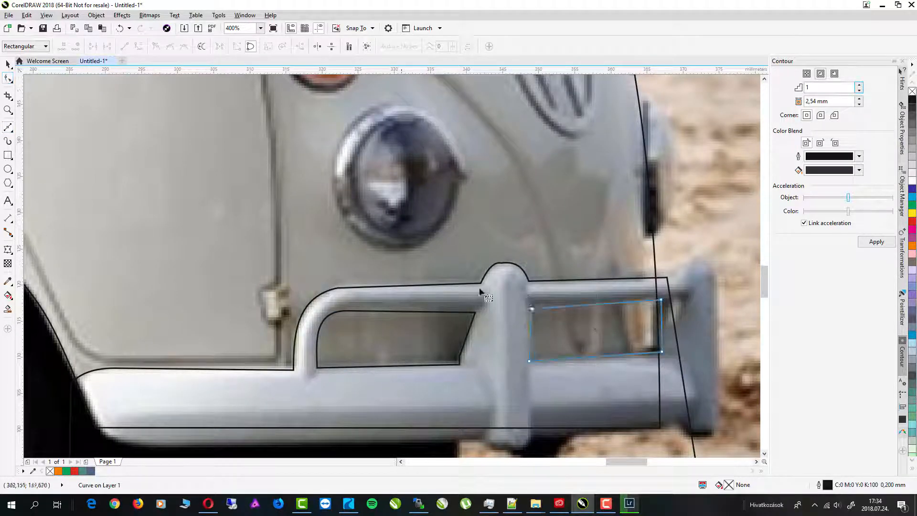
drag(531, 309, 529, 305)
- Group the two bumper opening outlines and trim them out of the front bumper shape
shift+click(395, 334)
click(8, 64)
key(ctrl+g)
shift+click(325, 290)
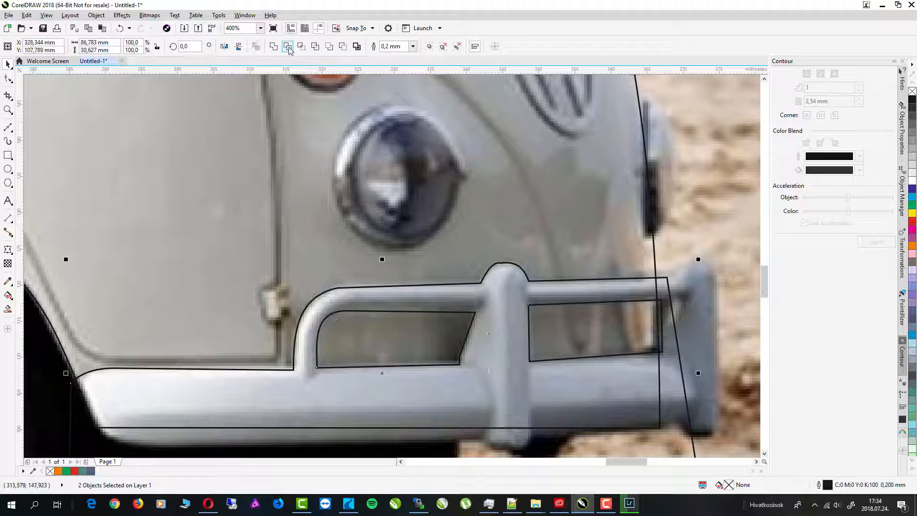
click(287, 46)
- Trim the front bumper shape out of the van body outline
click(432, 382)
shift+click(430, 427)
click(287, 46)
key(Escape)
- Draw a closed shape around the far headlight protruding from the van's front edge and trim it out of the body outline
drag(679, 321, 643, 331)
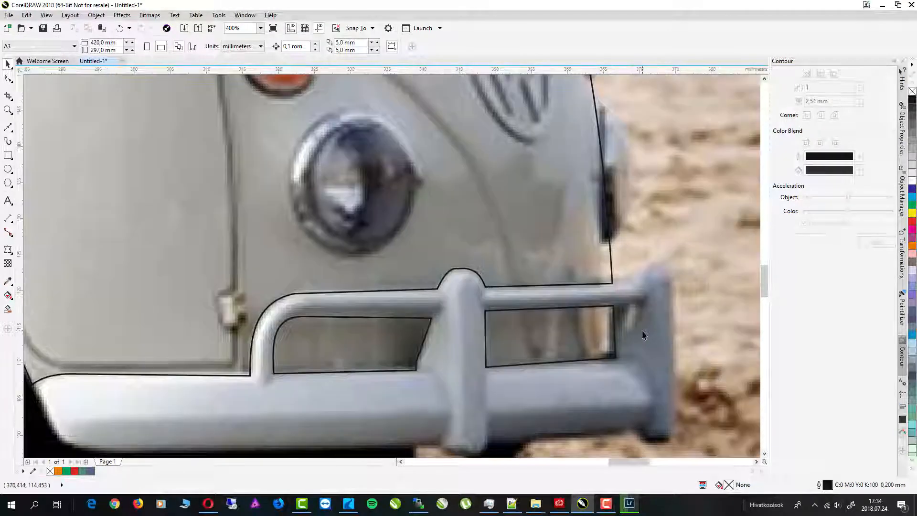
click(8, 127)
scroll(636, 184, up, 1)
click(578, 88)
drag(586, 307, 591, 333)
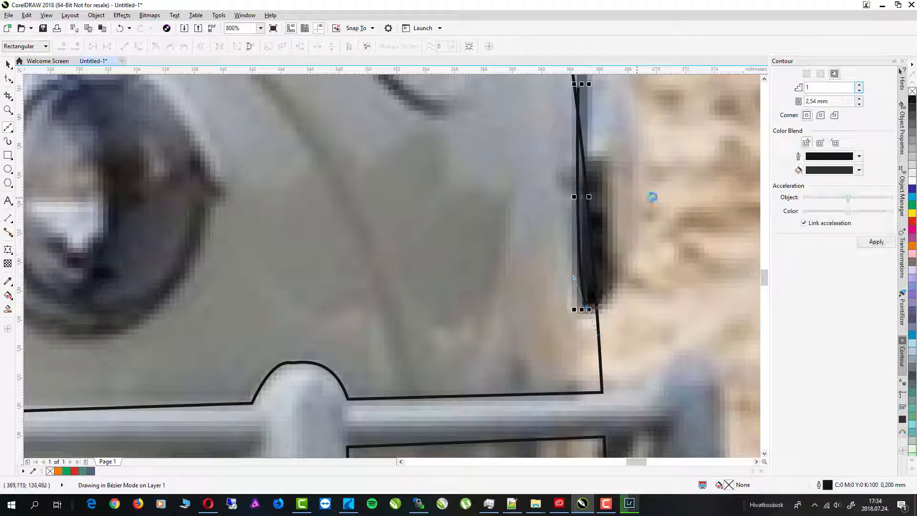
click(653, 199)
click(575, 84)
key(space)
scroll(591, 268, down, 1)
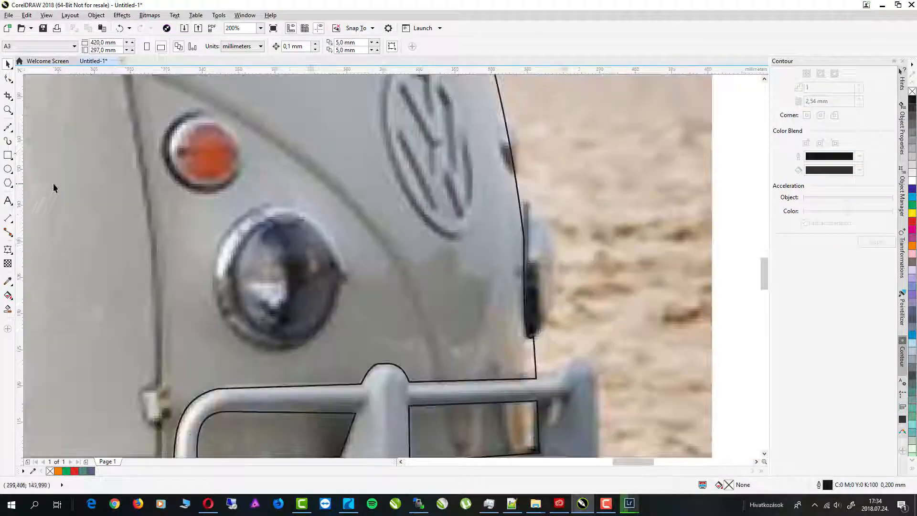
- Draw an ellipse about 11.3 by 11.8 mm around the turn signal and one about 19 mm wide around the headlight, stretched slightly upward
click(8, 169)
drag(160, 107, 247, 197)
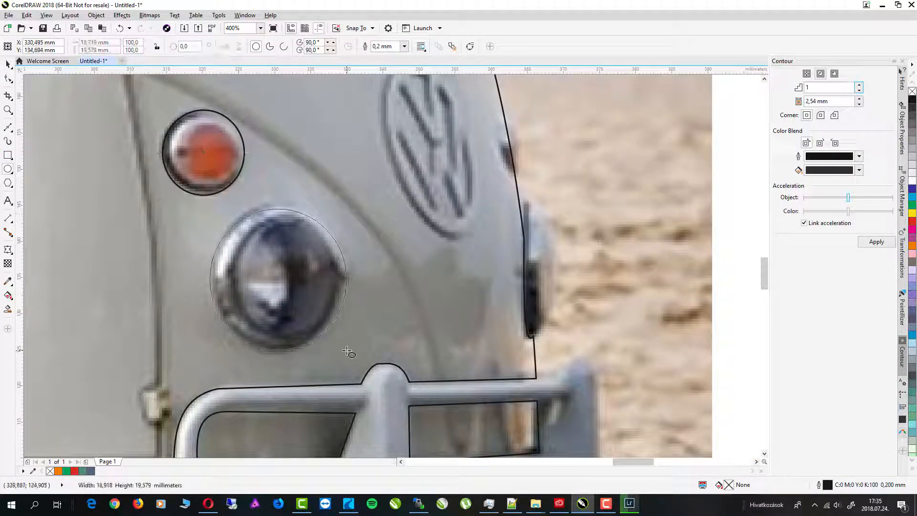
drag(347, 350, 347, 350)
drag(278, 206, 278, 200)
- Check the body, headlight, turn signal and front side window outlines by selecting them one after another
click(7, 64)
click(399, 248)
click(301, 270)
click(203, 152)
click(415, 161)
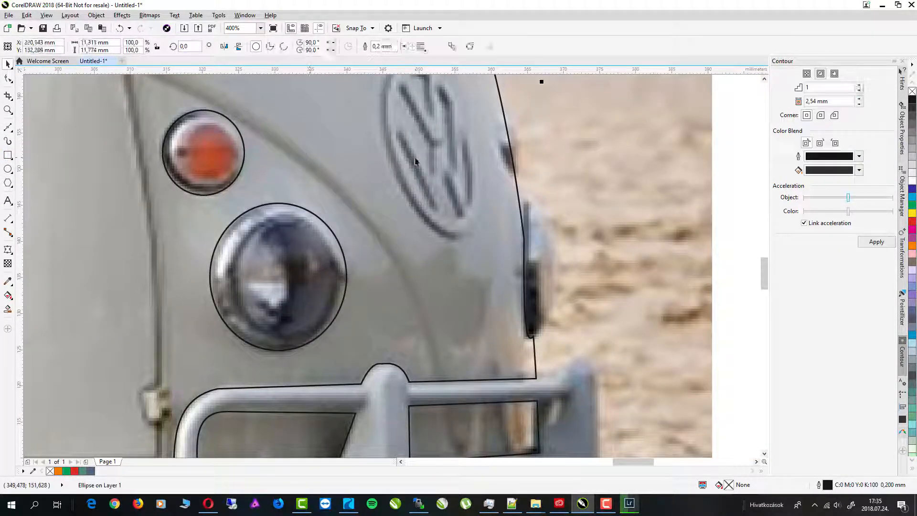
key(Escape)
scroll(323, 161, down, 4)
scroll(287, 124, up, 2)
click(306, 205)
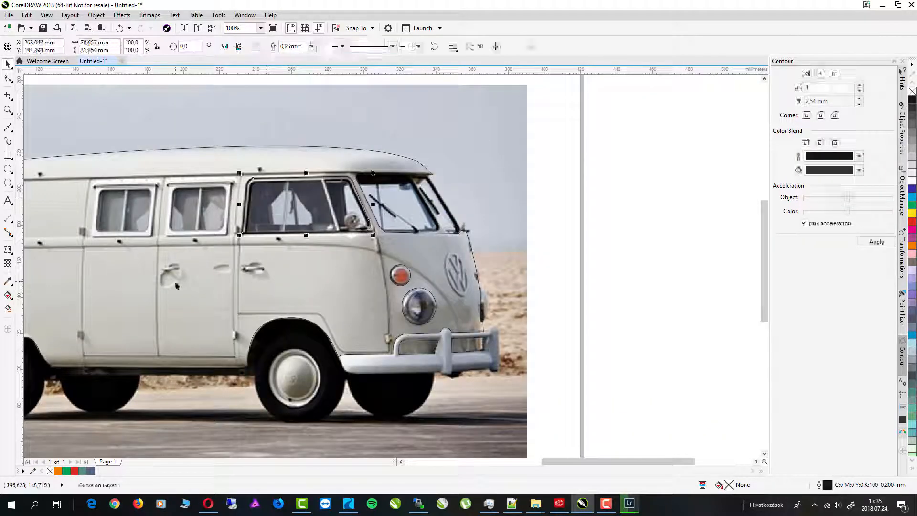
key(Escape)
- Draw a closed eight-node outline with bevelled corners around the rearmost side window
scroll(78, 207, up, 2)
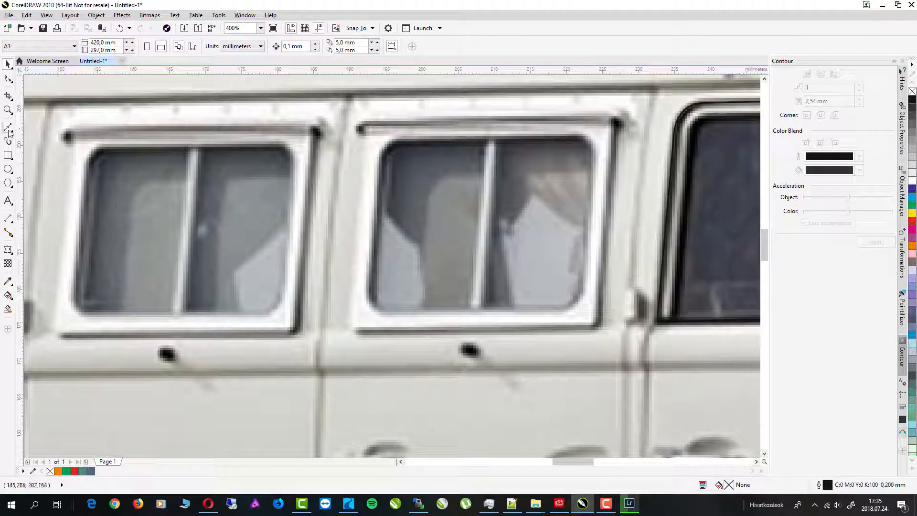
click(75, 299)
click(85, 312)
click(106, 147)
- Convert the window outline's two lower corner segments to curves and bend the lower front one along the rounded frame
key(F10)
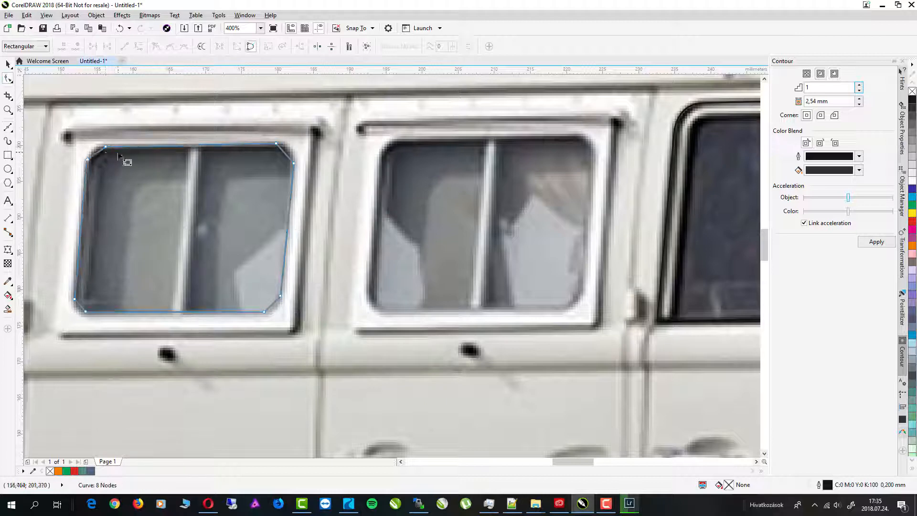
right_click(81, 306)
click(108, 349)
right_click(273, 304)
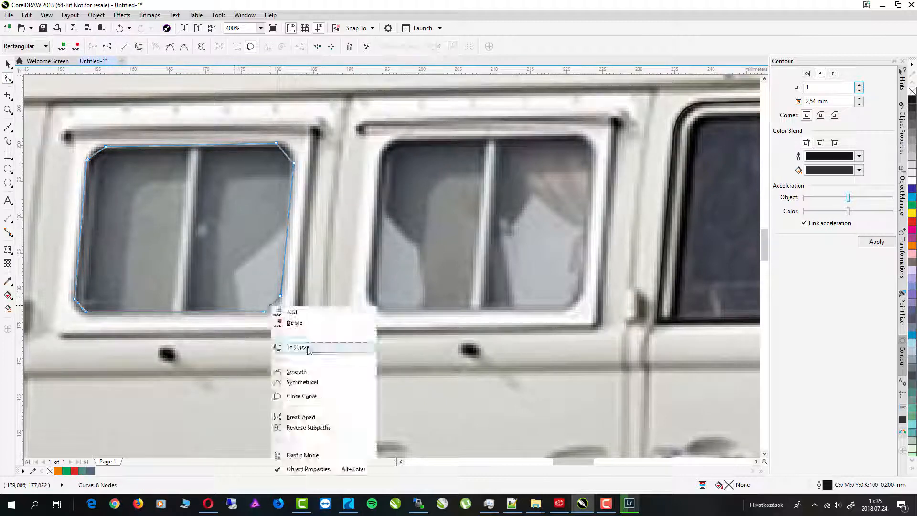
click(307, 349)
scroll(276, 316, up, 2)
drag(262, 269, 272, 287)
- Bend the remaining three corner segments of the rear window outline to follow the rounded frame
scroll(272, 287, down, 1)
scroll(272, 288, down, 1)
scroll(293, 129, up, 2)
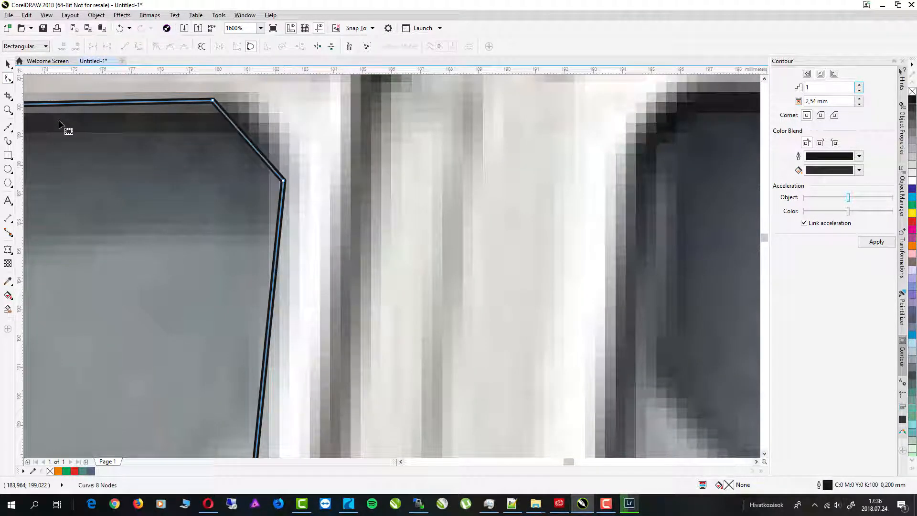
scroll(59, 125, down, 2)
scroll(122, 125, up, 2)
mouse_move(135, 138)
mouse_down()
mouse_move(120, 123)
mouse_move(129, 122)
mouse_up()
scroll(129, 122, down, 2)
scroll(232, 230, up, 2)
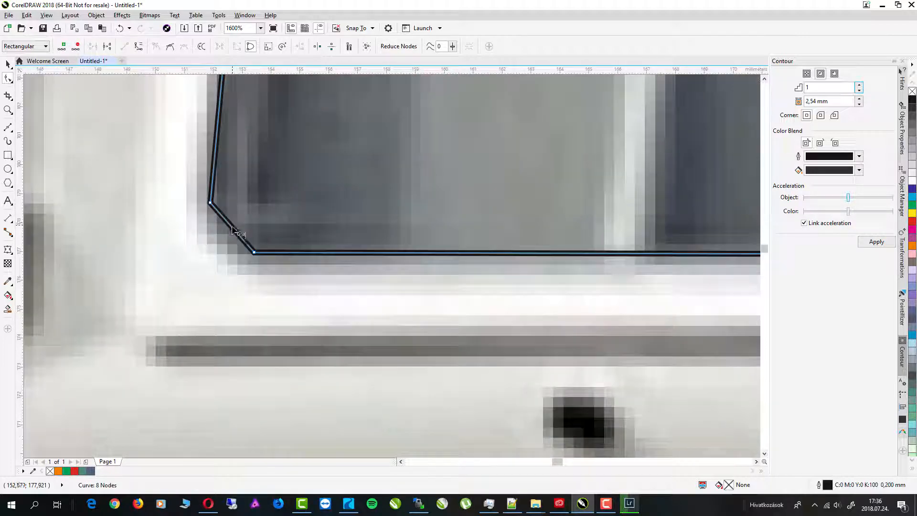
drag(233, 231, 221, 241)
- Copy the finished window outline onto the neighbouring middle side window
scroll(315, 261, down, 4)
click(7, 64)
scroll(323, 203, up, 1)
drag(359, 266, 488, 266)
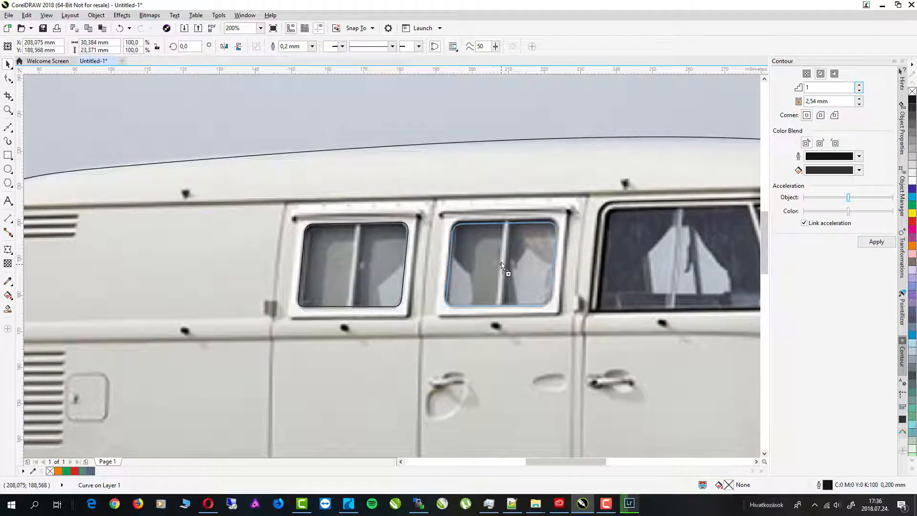
click(505, 264)
key(ctrl+a)
click(326, 274)
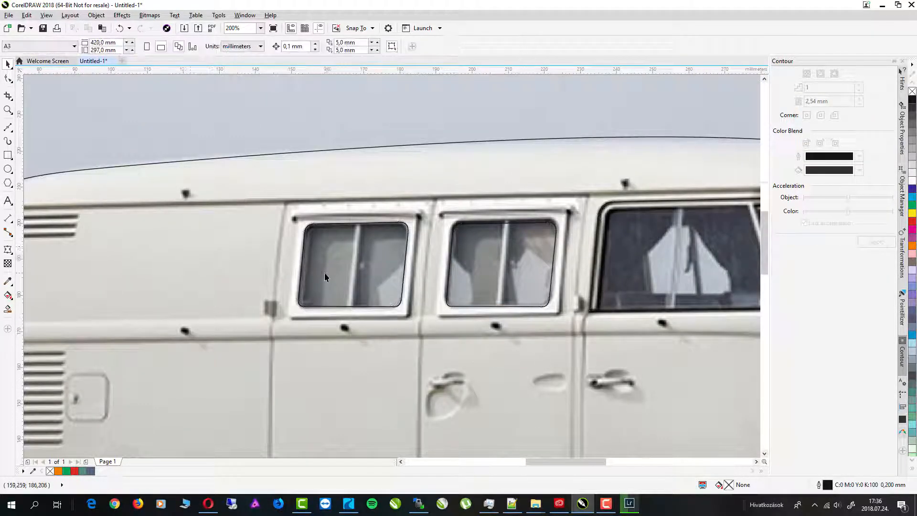
drag(325, 274, 489, 254)
- Draw a narrow rounded rectangle over the lowest slot of the lower rear vent
click(8, 156)
mouse_move(153, 420)
mouse_down()
mouse_move(226, 426)
mouse_move(199, 406)
mouse_up()
scroll(230, 430, up, 1)
scroll(201, 426, up, 1)
- Copy the slot rectangle upward through the lower rear vent to cover all ten slots
drag(202, 397, 220, 159)
right_click(206, 354)
right_click(205, 315)
right_click(209, 279)
right_click(213, 237)
right_click(215, 196)
- Copy the rounded slot rectangle, about 19.4 by 1.2 mm, onto the three slots of the upper rear vent
drag(218, 98, 246, 256)
right_click(241, 335)
right_click(246, 297)
scroll(247, 256, down, 2)
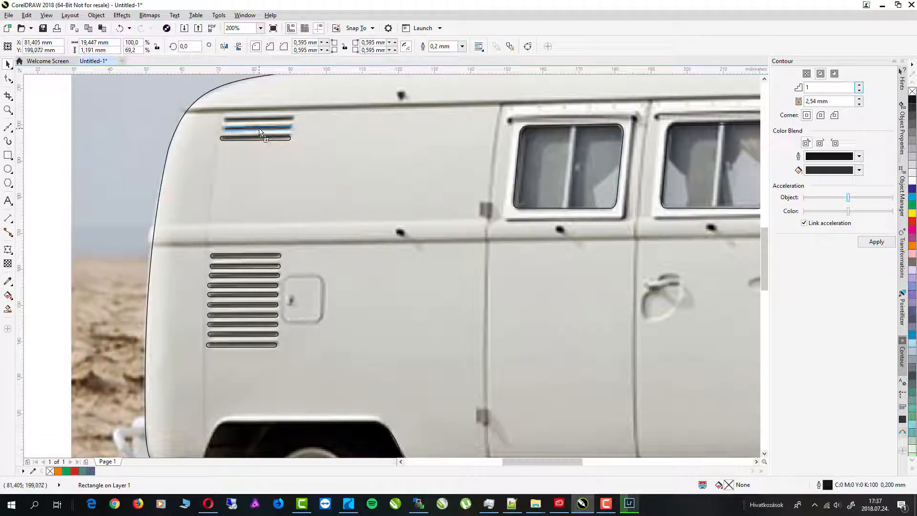
- Select all the traced outlines and combine them into a single curve
key(ctrl+a)
key(ctrl+l)
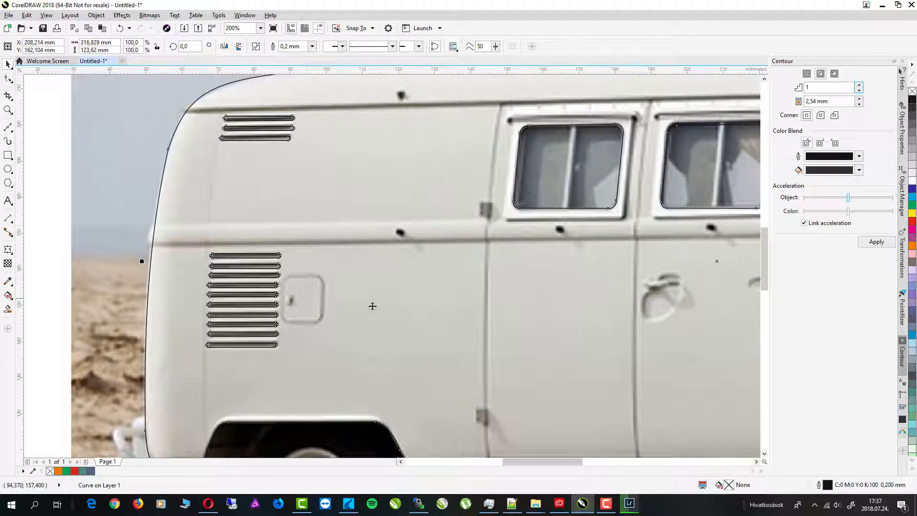
key(Escape)
- Fill the combined van curve with red and change the fill to orange, C0 M60 Y100 K0
scroll(248, 314, down, 2)
click(250, 315)
click(911, 221)
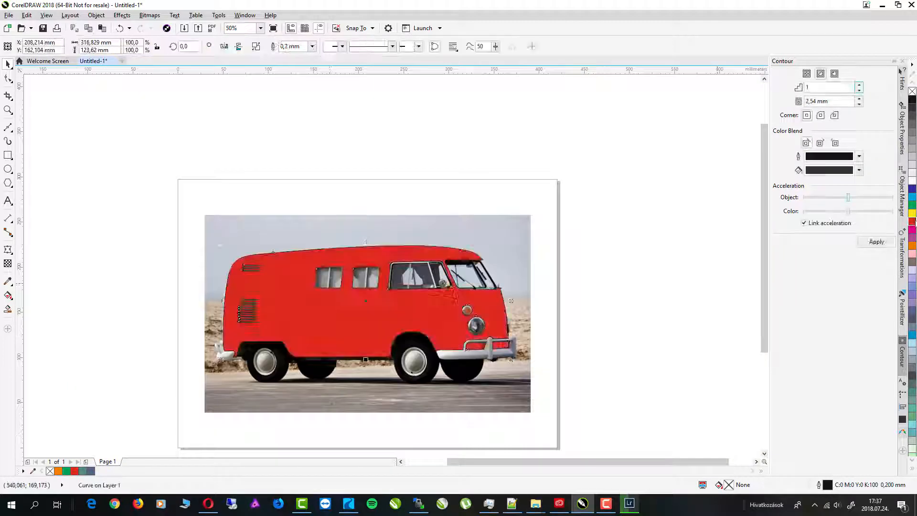
click(913, 92)
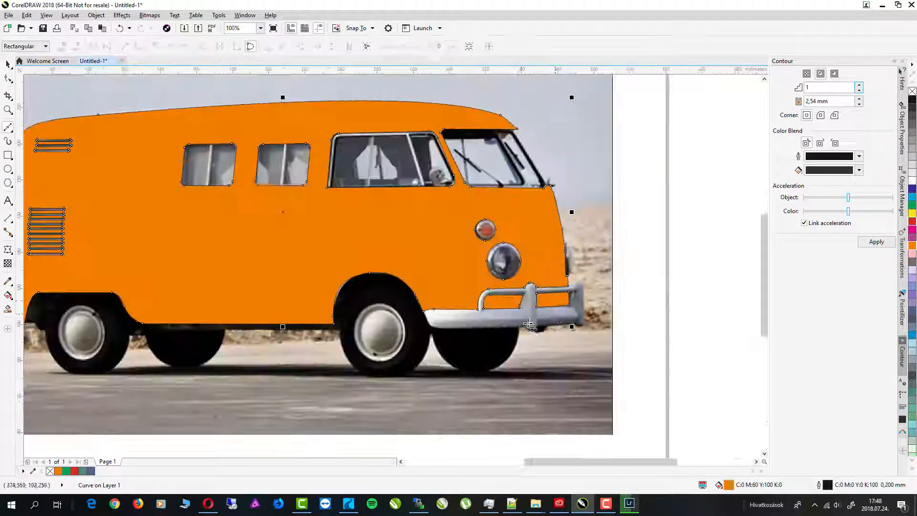
click(569, 304)
click(536, 307)
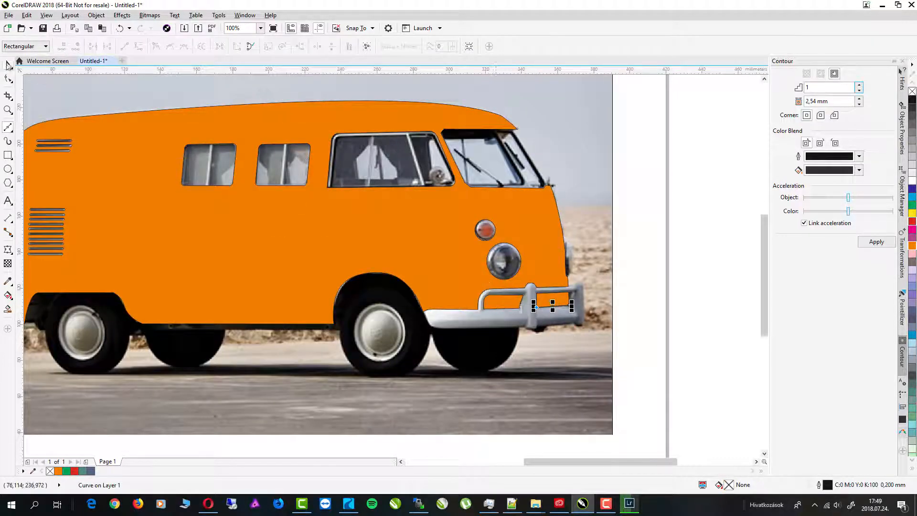
click(9, 65)
key(Escape)
- Move the orange van shape off the photo and undo the move
scroll(418, 274, down, 2)
drag(388, 274, 650, 274)
key(ctrl+z)
- Draw a closed polyline across the van body around its windows, lights and vents, following the windshield edge and the bumper's upper edge
scroll(412, 273, up, 2)
click(7, 127)
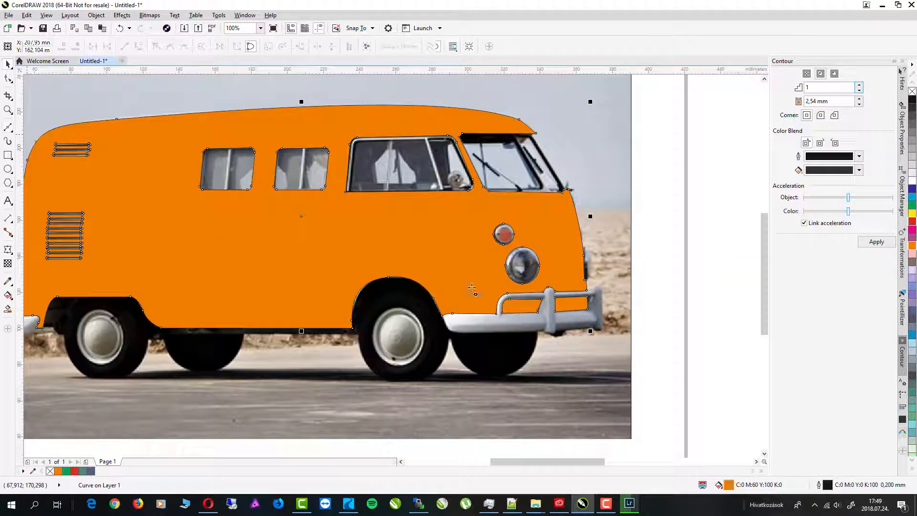
click(588, 309)
click(555, 311)
click(538, 313)
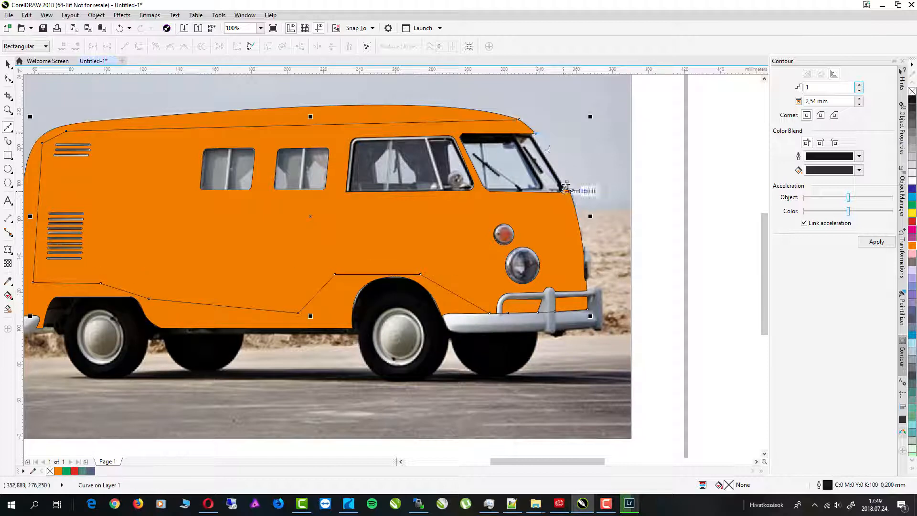
scroll(515, 122, up, 2)
click(588, 185)
click(714, 403)
scroll(727, 425, down, 4)
scroll(743, 454, up, 4)
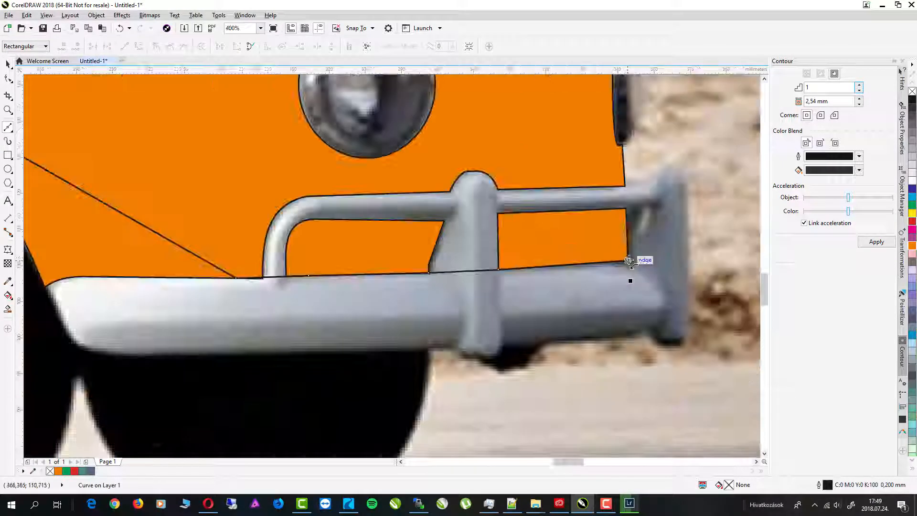
click(629, 260)
- Try to weld the new outline with the orange van shape, undoing the attempts
scroll(629, 260, down, 2)
click(9, 64)
shift+click(348, 274)
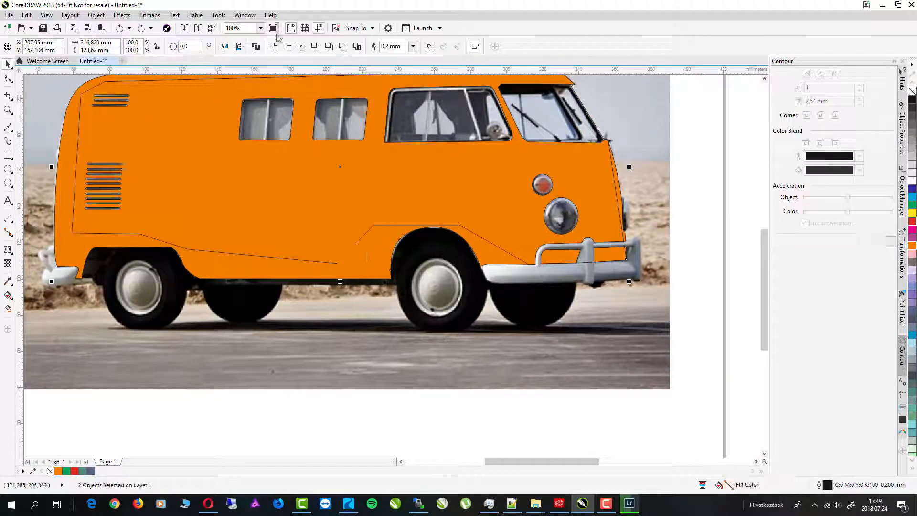
click(274, 46)
key(ctrl+z)
click(302, 47)
key(Escape)
click(279, 242)
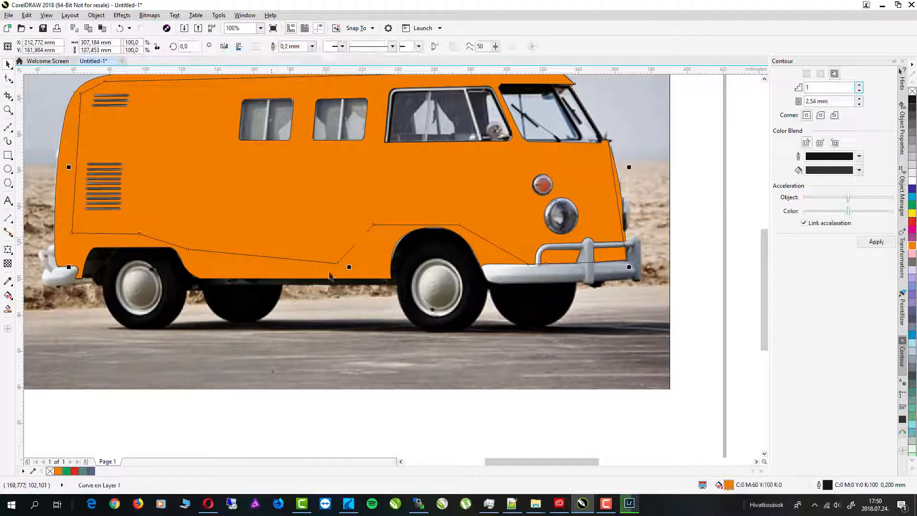
click(7, 79)
key(ctrl+z)
- Make a solid van silhouette without cut-outs and place it below the cut-out van shape beside the photo
click(8, 64)
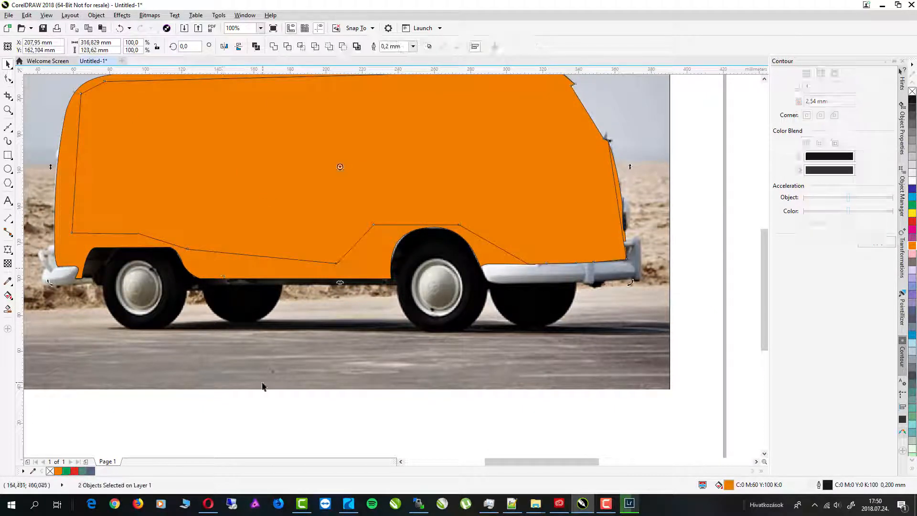
scroll(311, 155, down, 2)
key(ctrl+z)
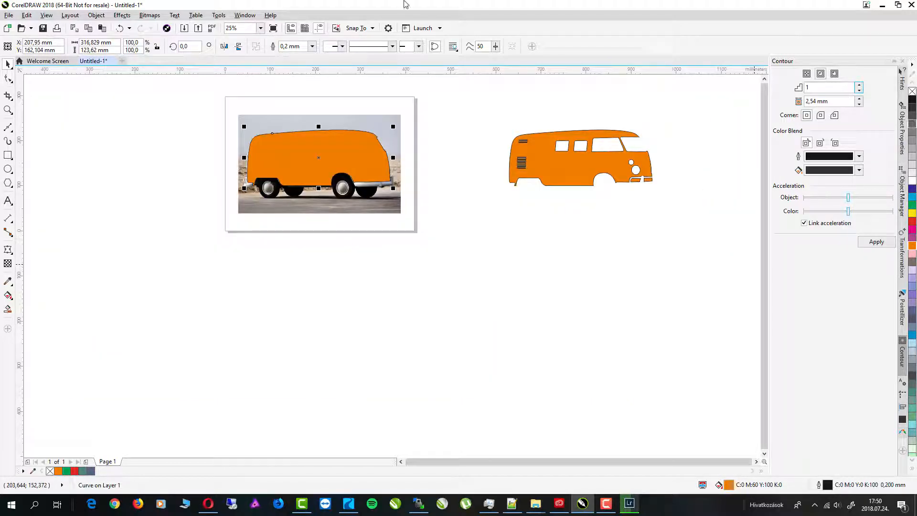
drag(594, 233, 584, 238)
click(309, 268)
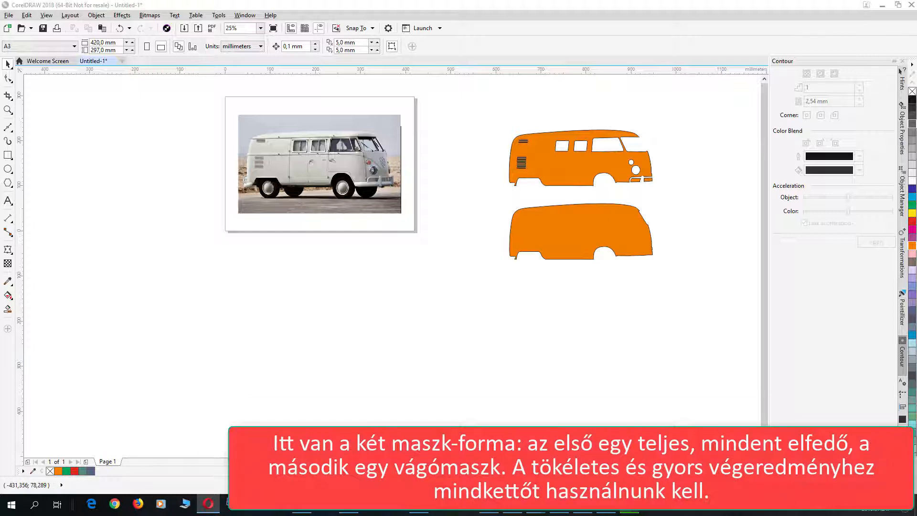
- Draw rectangles for the T's bar, about 71 by 24 mm, its stem, about 21 by 52 mm, and the H's leg, about 16 by 65 mm
key(F6)
drag(119, 282, 151, 295)
scroll(131, 296, up, 2)
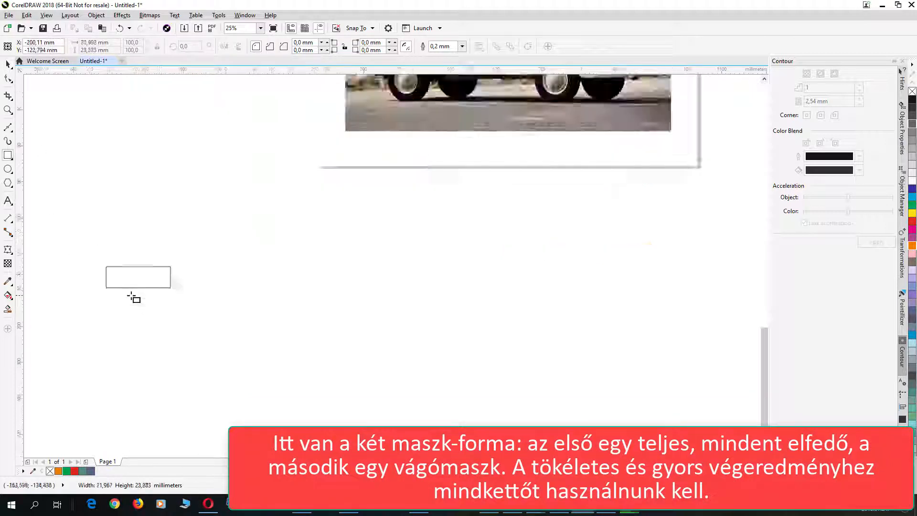
drag(129, 258, 166, 335)
drag(237, 237, 266, 354)
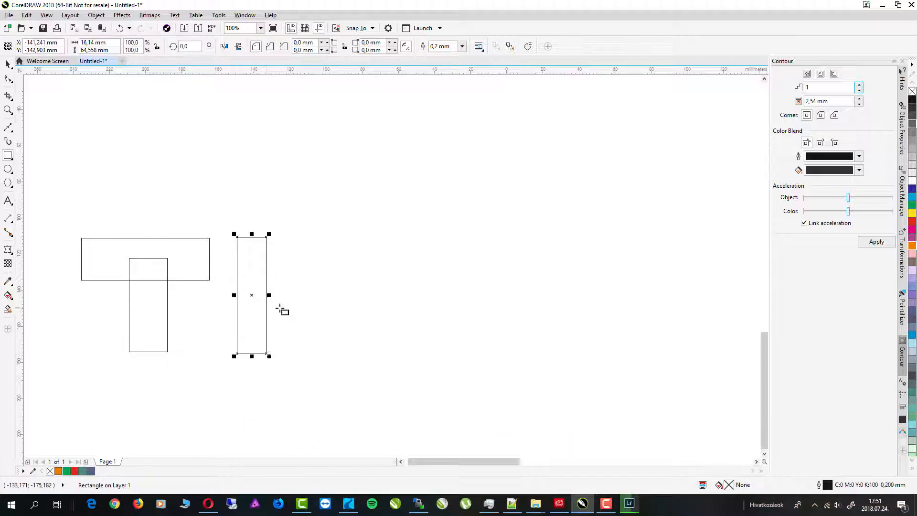
- Add a crossbar and a copied second leg to the H, and weld the three rectangles into one shape about 48 by 65 mm
click(8, 78)
key(Delete)
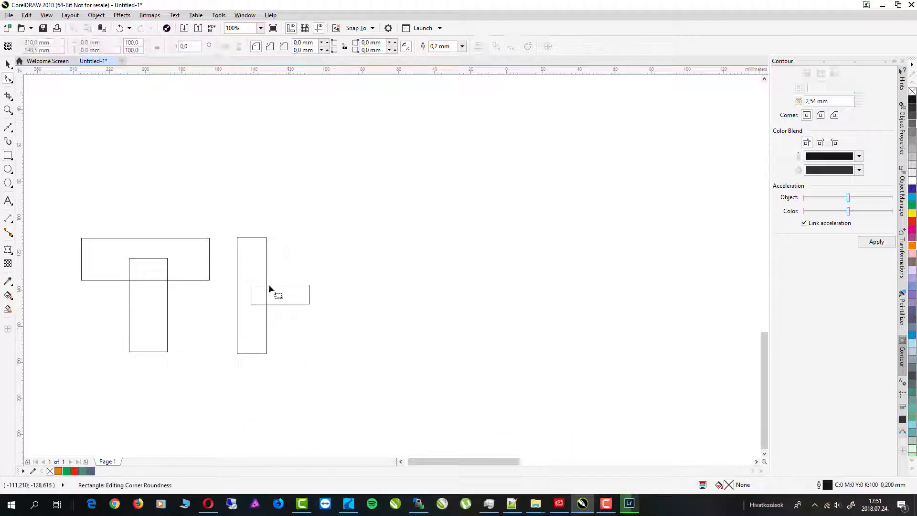
click(267, 287)
click(8, 64)
drag(251, 295, 311, 294)
drag(368, 383, 369, 383)
click(306, 47)
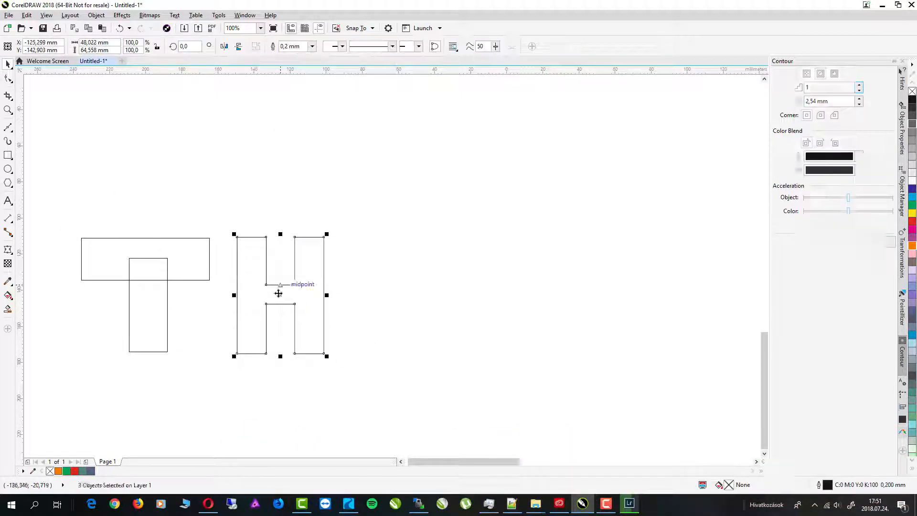
- Round the H's upper and lower inner notches by curving the crossbar edges and deleting the inner corner nodes
double_click(280, 286)
right_click(286, 285)
click(310, 328)
key(Delete)
click(282, 304)
key(Delete)
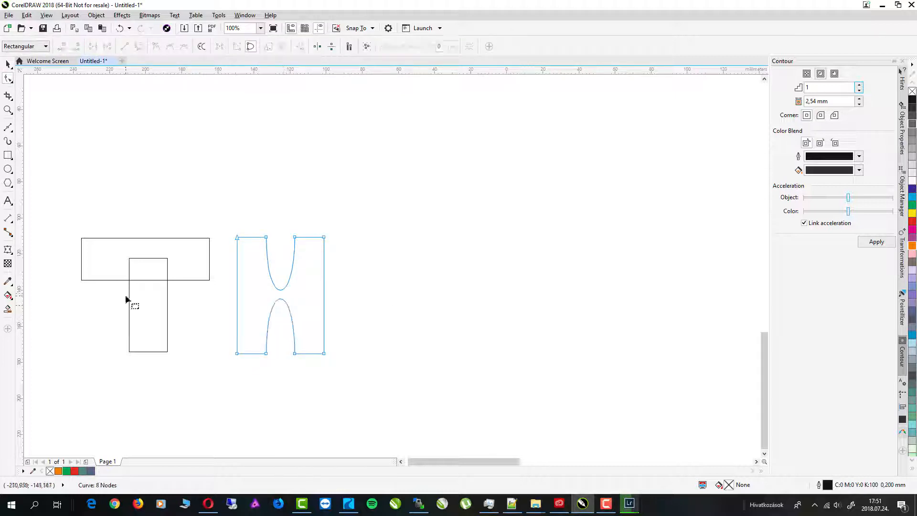
- Convert the T's stem rectangle to curves and bow both of its long sides outward
right_click(129, 307)
click(128, 314)
right_click(128, 318)
click(167, 83)
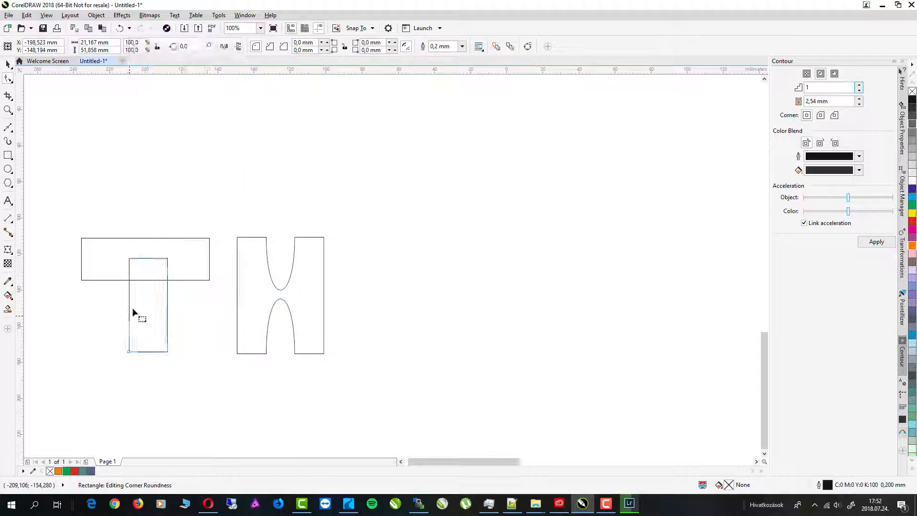
click(130, 307)
drag(129, 307, 125, 307)
click(167, 308)
right_click(169, 309)
click(190, 364)
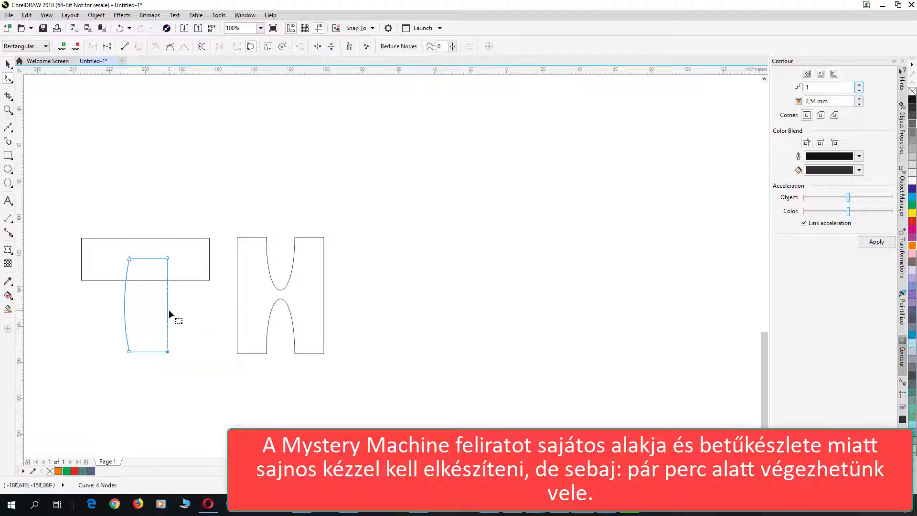
- Convert the T's bar rectangle to curves and slant its short ends by shifting the upper nodes
key(space)
click(94, 247)
key(ctrl+q)
key(space)
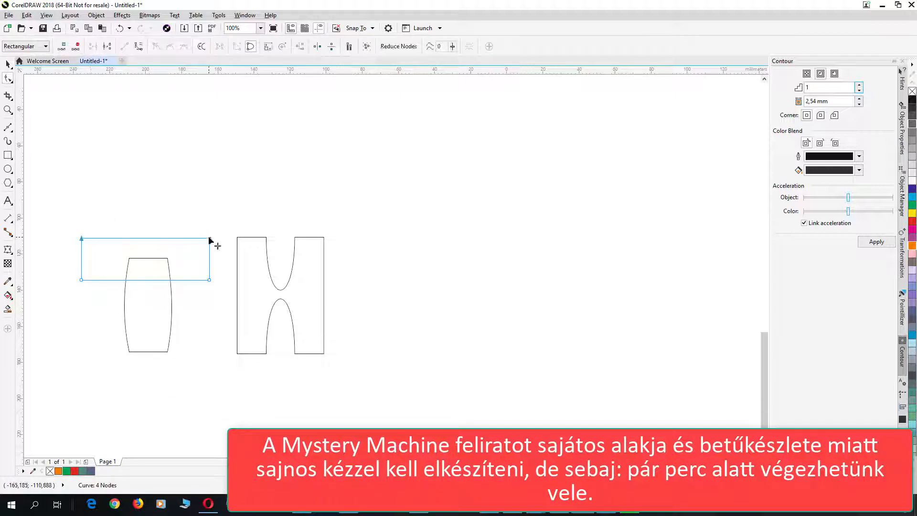
key(space)
drag(215, 238, 210, 237)
- Fit the T's bar and stem to the H's height and weld them into a letter about 54 by 64 mm
shift+click(179, 255)
drag(164, 307, 187, 315)
drag(179, 350, 180, 356)
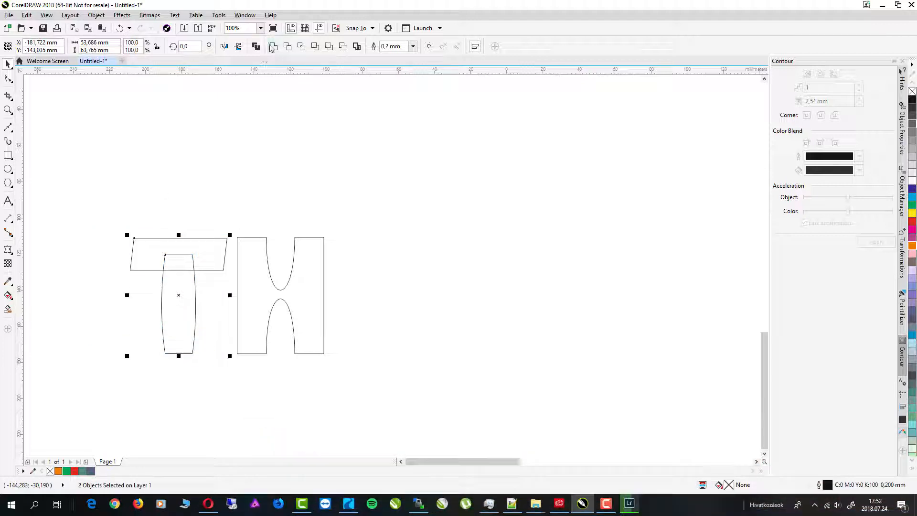
click(273, 46)
- Build an E beside the H from a stem about 15 by 65 mm and three arms about 40 mm long, and weld them together
drag(334, 237, 362, 354)
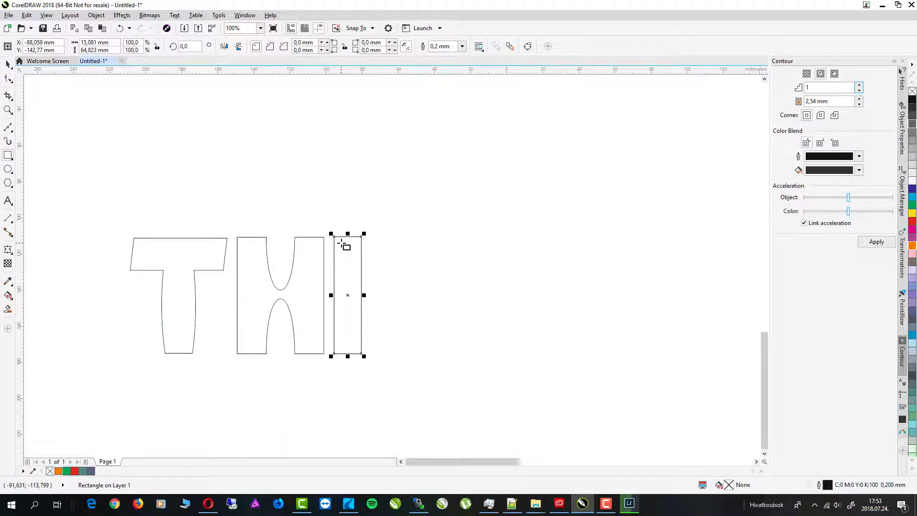
mouse_move(408, 259)
mouse_down()
mouse_move(334, 237)
mouse_move(362, 342)
mouse_up()
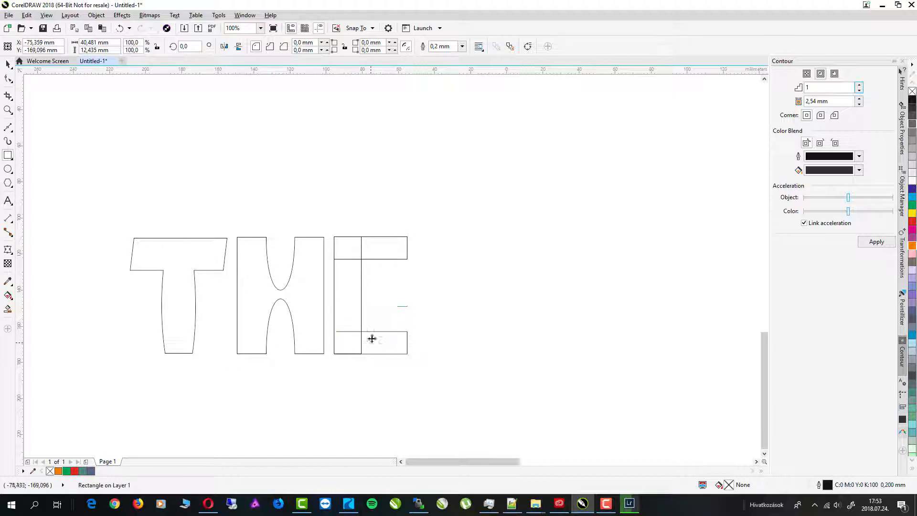
click(317, 46)
- Round both inner notches of the E by converting their inner edges to curves and deleting the corner nodes
click(8, 79)
click(361, 271)
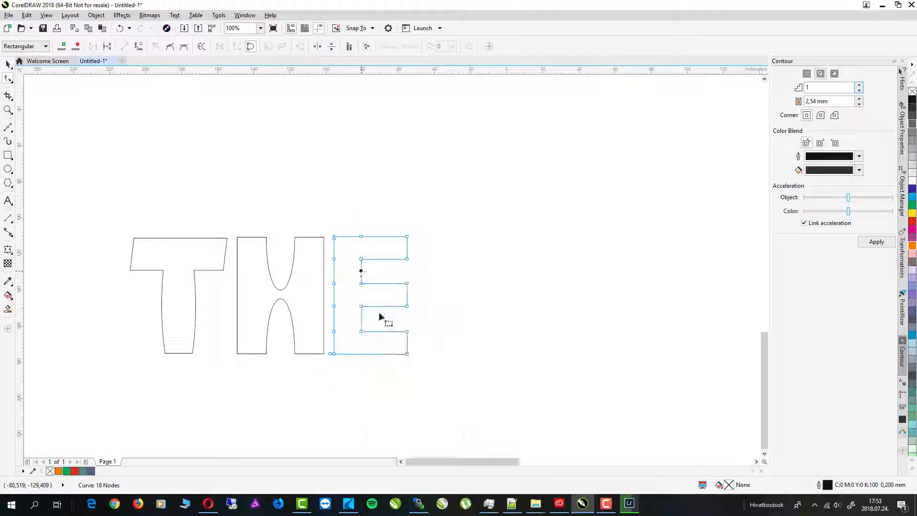
right_click(360, 321)
click(378, 348)
drag(353, 295, 370, 347)
key(Delete)
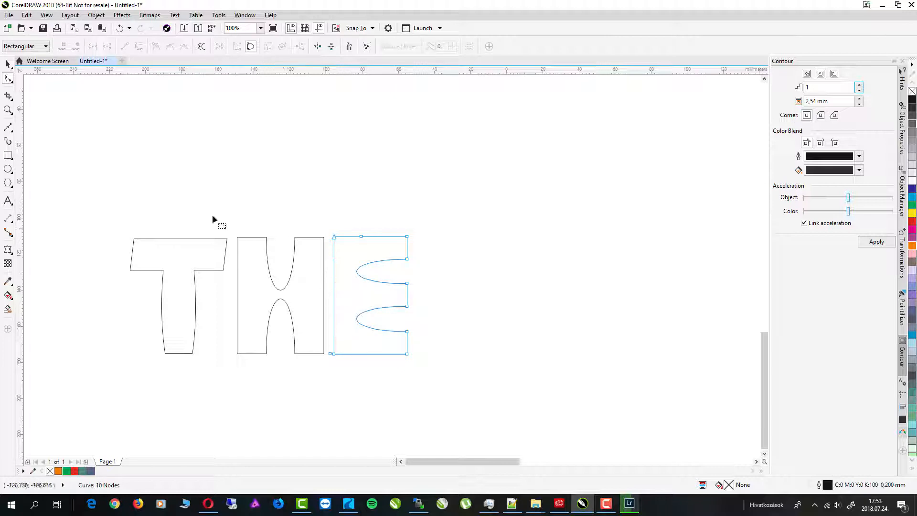
- Slant the E and the H forward by shifting their upper nodes, and straighten the E's left edge
drag(213, 219, 420, 242)
click(319, 237)
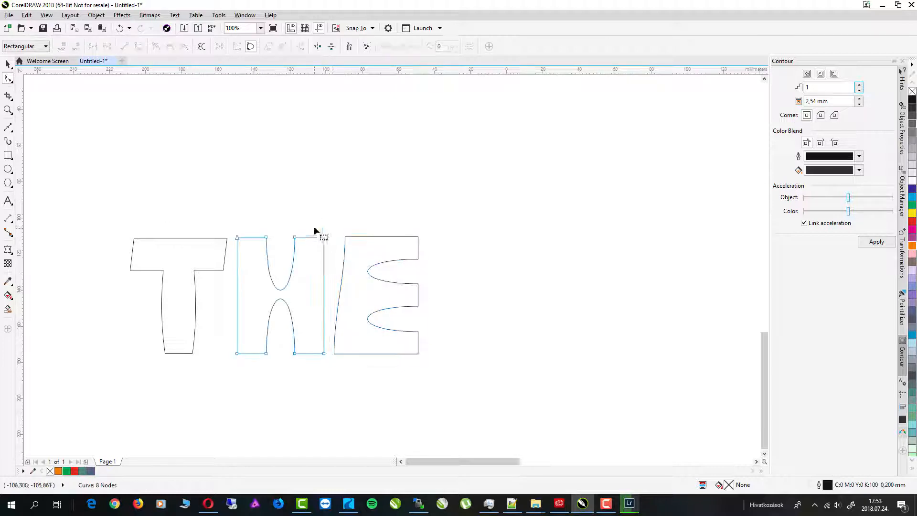
click(342, 278)
drag(324, 237, 277, 249)
right_click(342, 278)
click(366, 308)
click(333, 239)
scroll(335, 236, up, 3)
scroll(337, 247, down, 3)
click(287, 299)
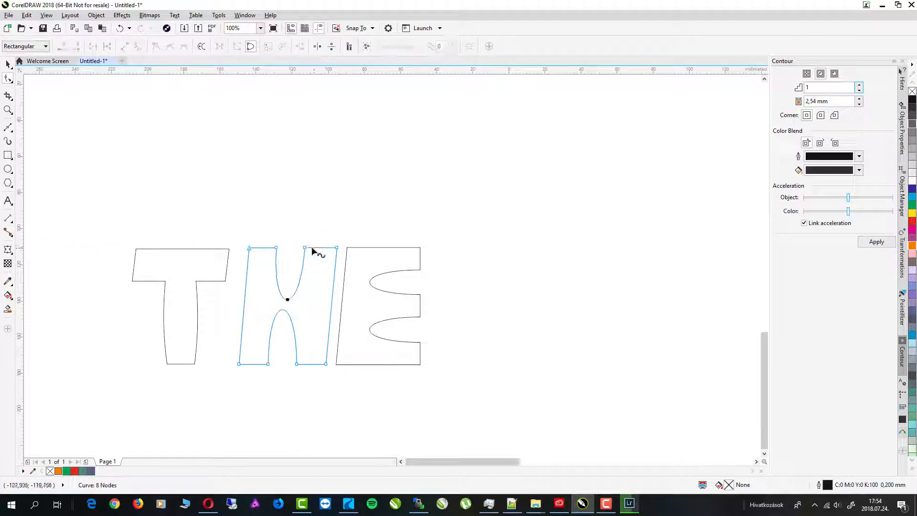
- Move the T closer to the H and slant its stem by shifting the bottom nodes back
click(7, 64)
drag(195, 270, 207, 269)
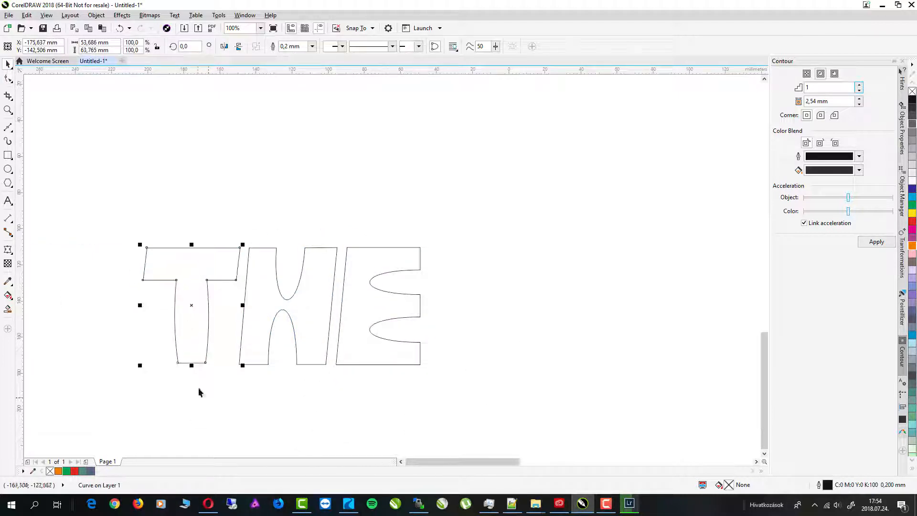
key(F10)
drag(213, 397, 170, 361)
key(space)
click(172, 188)
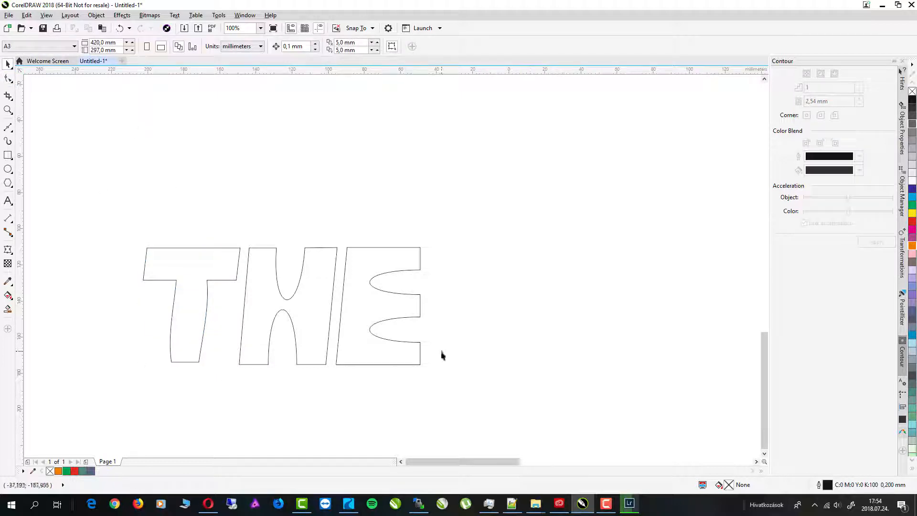
- Draw the straight-edged outline of a tall M beside the E, with its feet on the same baseline
key(F10)
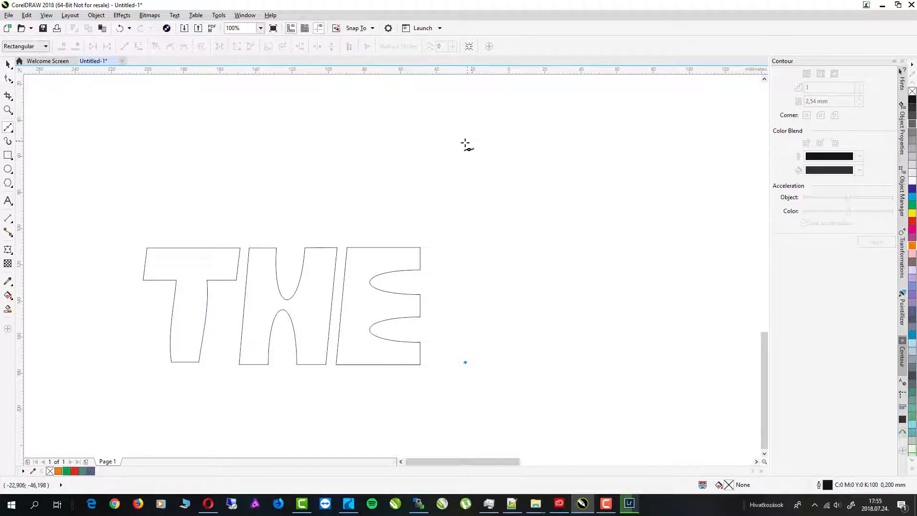
click(471, 105)
key(F10)
drag(465, 362, 434, 364)
drag(471, 106, 441, 125)
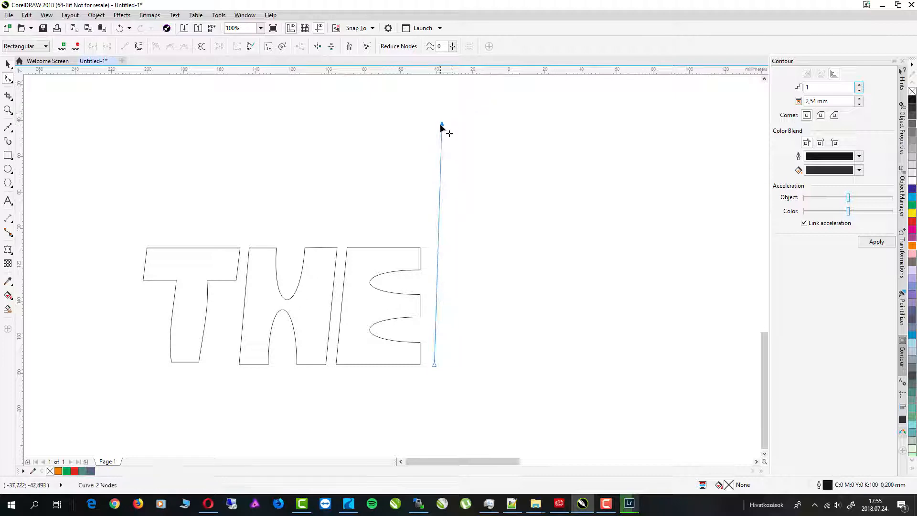
click(8, 126)
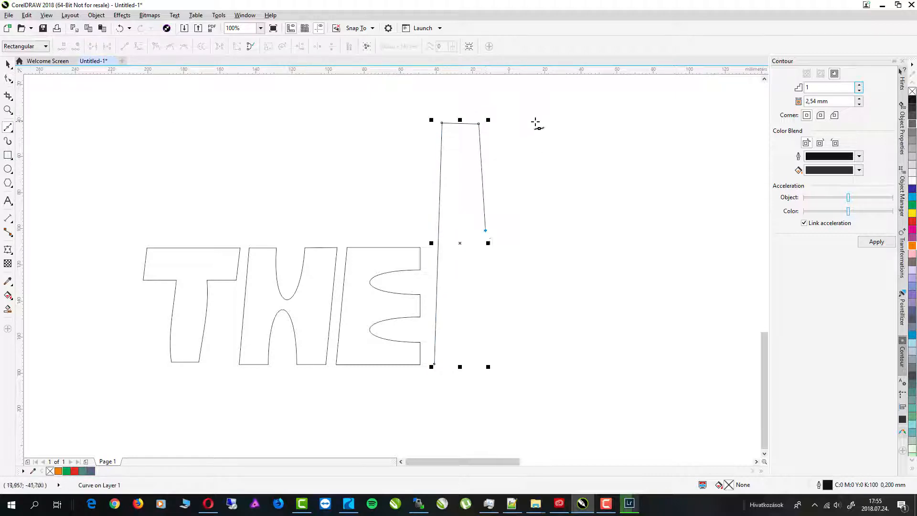
drag(571, 365, 542, 365)
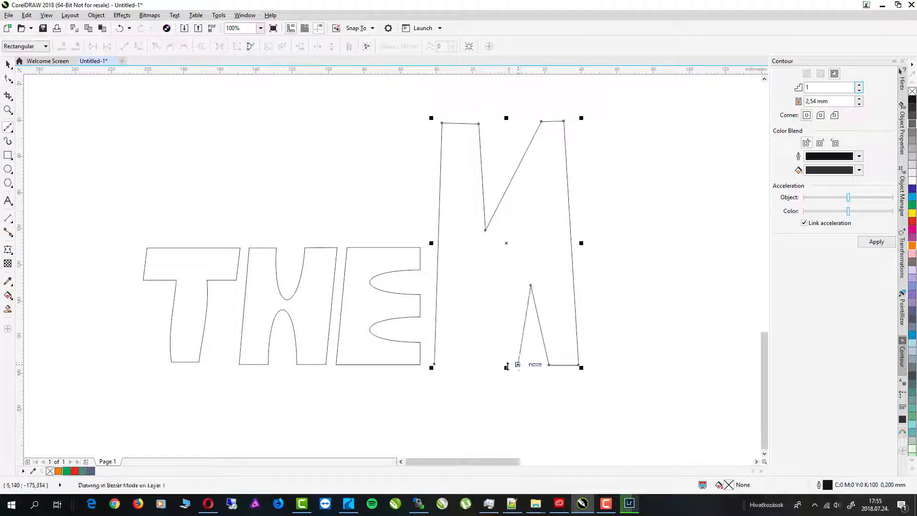
- Round the M's upper notch by converting its two edges to curves and reshaping the bottom of the V
key(F10)
right_click(495, 211)
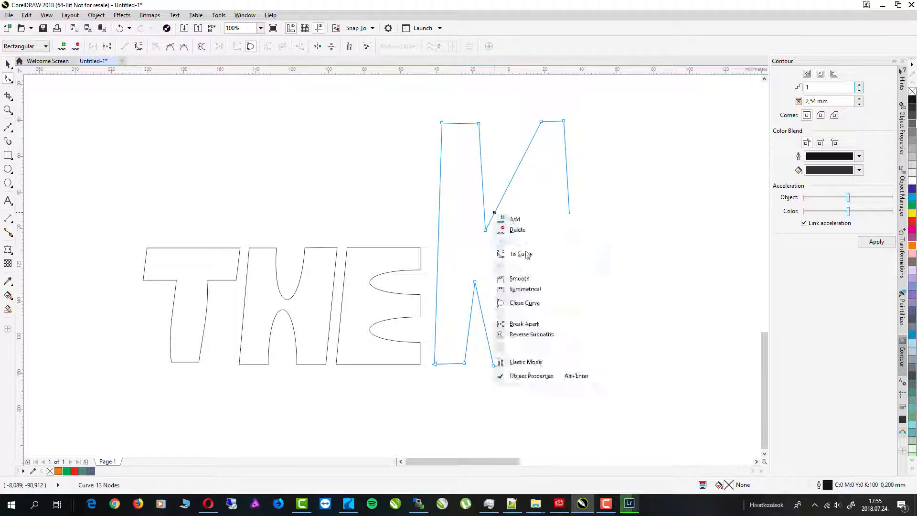
click(522, 254)
right_click(483, 211)
click(520, 255)
double_click(486, 230)
drag(491, 220, 507, 244)
- Convert the edges of the M's two lower notches to curves and round their peaks
right_click(527, 311)
click(551, 354)
right_click(538, 317)
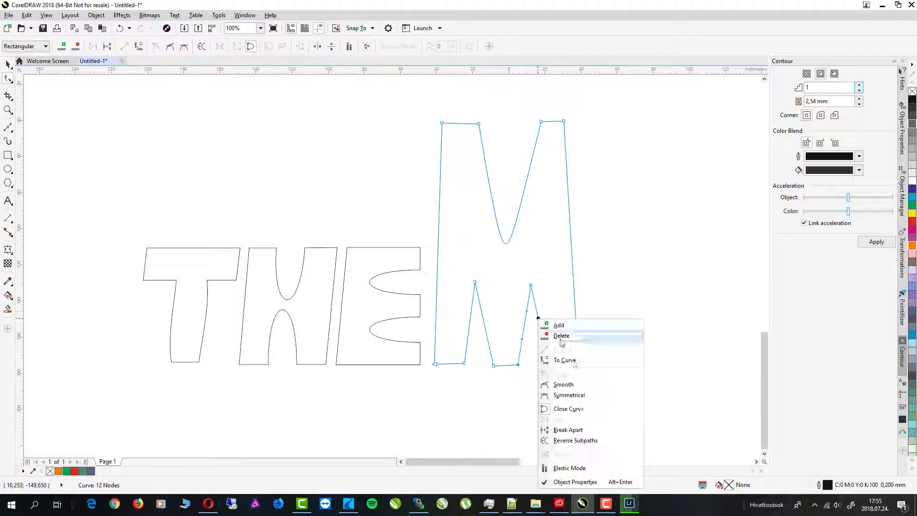
click(563, 361)
right_click(483, 320)
click(507, 362)
right_click(468, 329)
click(492, 201)
double_click(530, 285)
drag(531, 289, 532, 280)
- Draw a wavy three-node guide line starting under the M and rising away from the lettering
scroll(569, 400, down, 1)
key(F5)
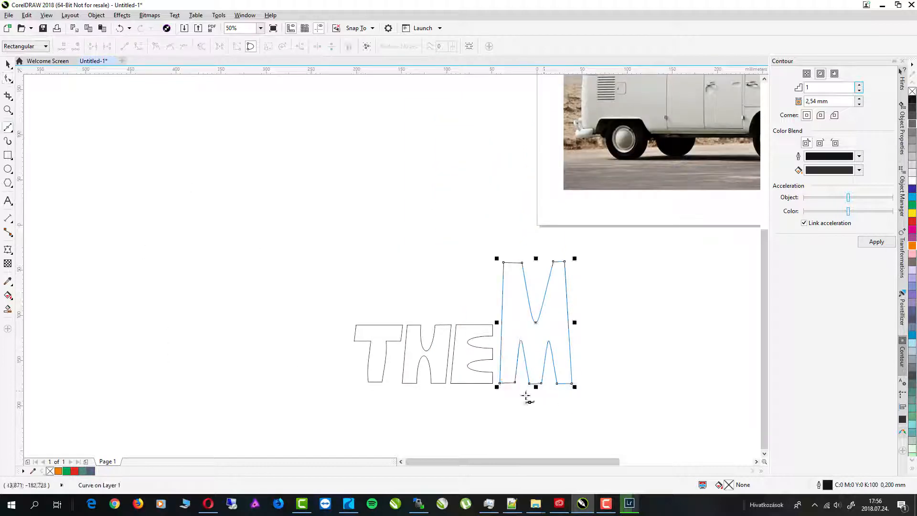
scroll(624, 411, down, 3)
scroll(666, 419, up, 2)
click(601, 342)
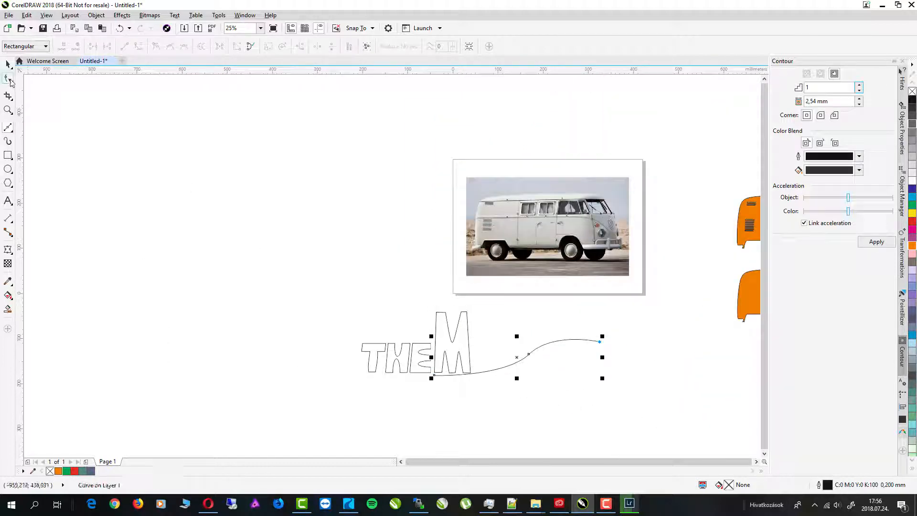
- Smooth the wavy guide line by repositioning its middle node, handle and end node
key(F10)
drag(529, 354, 487, 377)
drag(517, 358, 513, 361)
drag(598, 341, 597, 341)
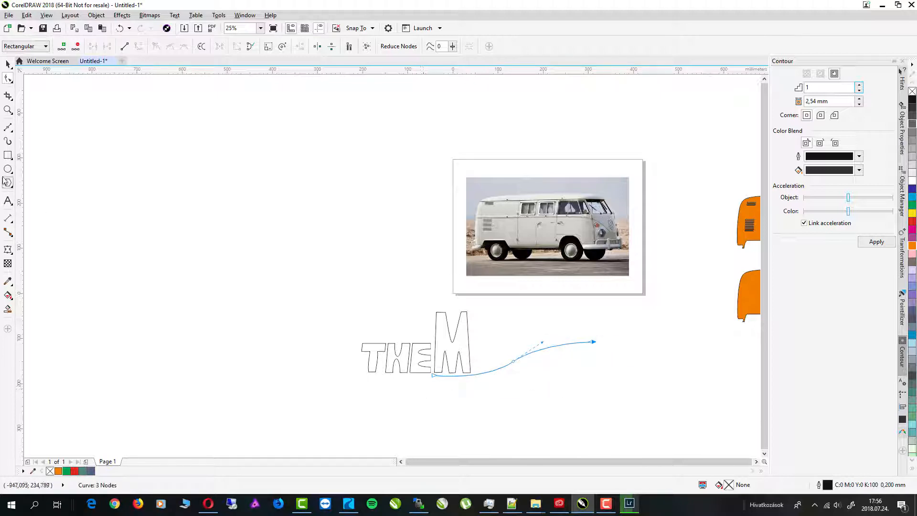
- Draw an upright ellipse about 83 mm wide beside the M and add a narrower copy inside it
click(7, 169)
scroll(473, 307, up, 1)
mouse_move(395, 260)
mouse_down()
mouse_move(456, 345)
mouse_move(470, 347)
mouse_up()
mouse_move(433, 258)
mouse_down()
mouse_move(433, 228)
mouse_move(454, 258)
mouse_up()
key(ctrl+z)
drag(473, 229, 459, 257)
right_click(460, 257)
- Move the narrower ellipse upward so it overlaps the wider one's upper half, and trim it out of the wider ellipse
drag(433, 256, 433, 196)
mouse_move(433, 322)
mouse_down()
mouse_move(435, 307)
mouse_move(430, 322)
mouse_up()
key(space)
shift+click(457, 333)
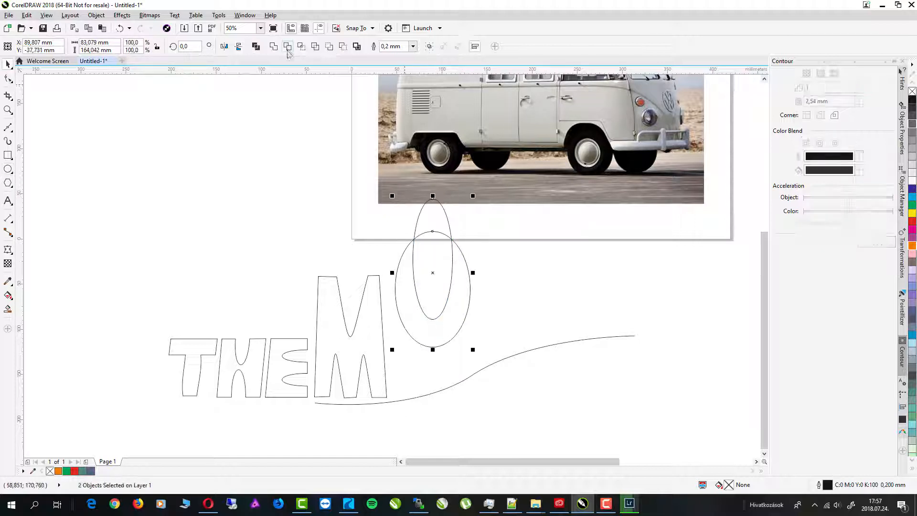
click(287, 46)
- Draw a rectangle about 240 by 81 mm level with the M's top, trim the ellipse shape with it, and delete the rectangle
key(F6)
drag(317, 202, 534, 276)
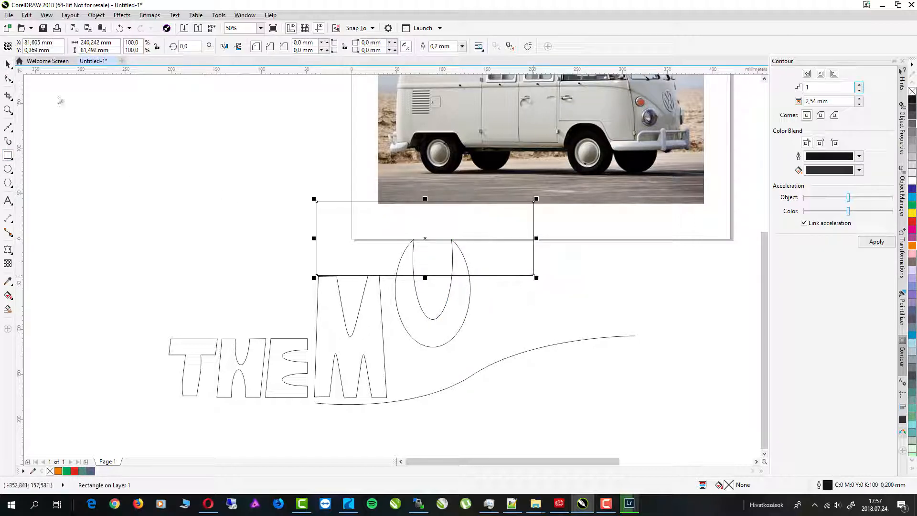
click(8, 64)
shift+click(463, 318)
click(287, 46)
click(533, 268)
key(Delete)
- Narrow the remaining U shape to about 67 mm wide and move it close beside the M
click(468, 310)
drag(473, 310, 459, 311)
drag(430, 331, 420, 331)
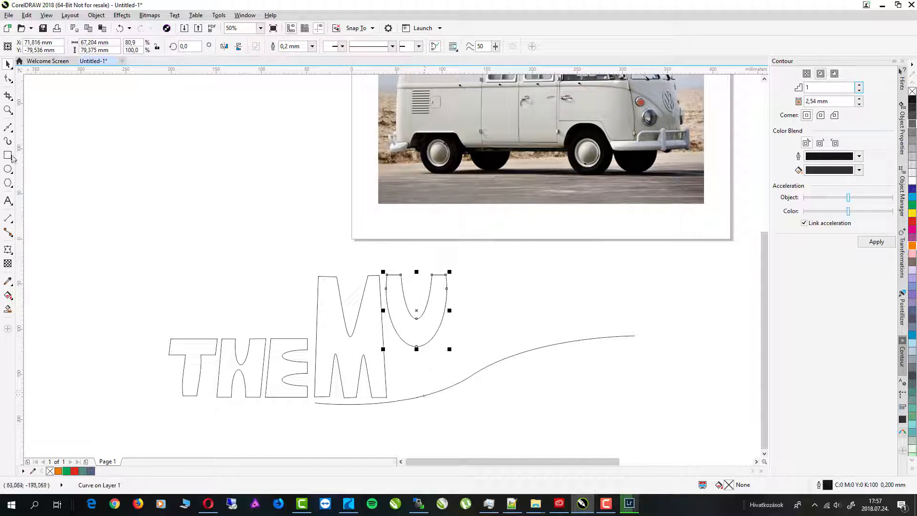
- Draw a triangular stem about 25 mm wide from the base of the U shape down to the guide line
click(8, 127)
click(413, 340)
click(402, 395)
click(413, 340)
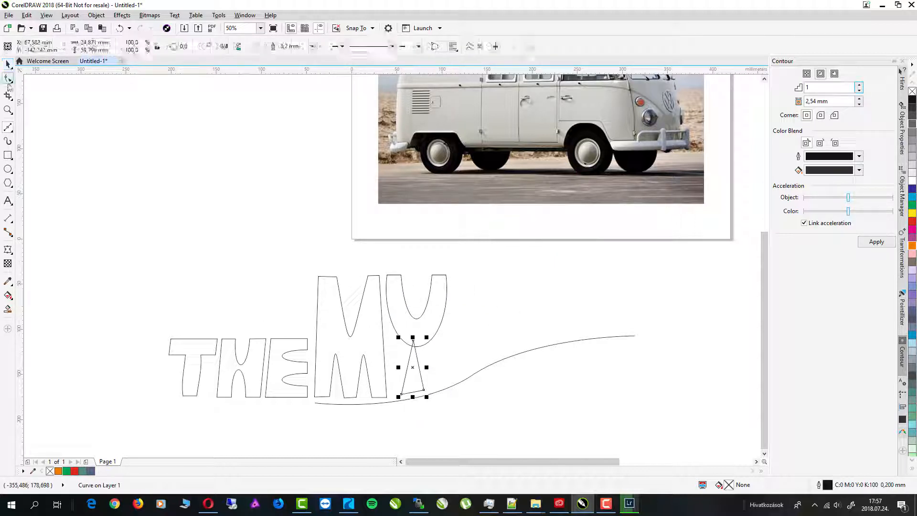
- Convert the triangle's two long sides to curves, bow them outward, and raise its peak into the U shape
click(7, 78)
right_click(419, 369)
click(440, 240)
mouse_move(419, 368)
mouse_down()
mouse_move(403, 368)
mouse_move(414, 373)
mouse_up()
right_click(407, 369)
click(440, 241)
click(8, 64)
click(432, 327)
click(8, 78)
drag(414, 341, 415, 327)
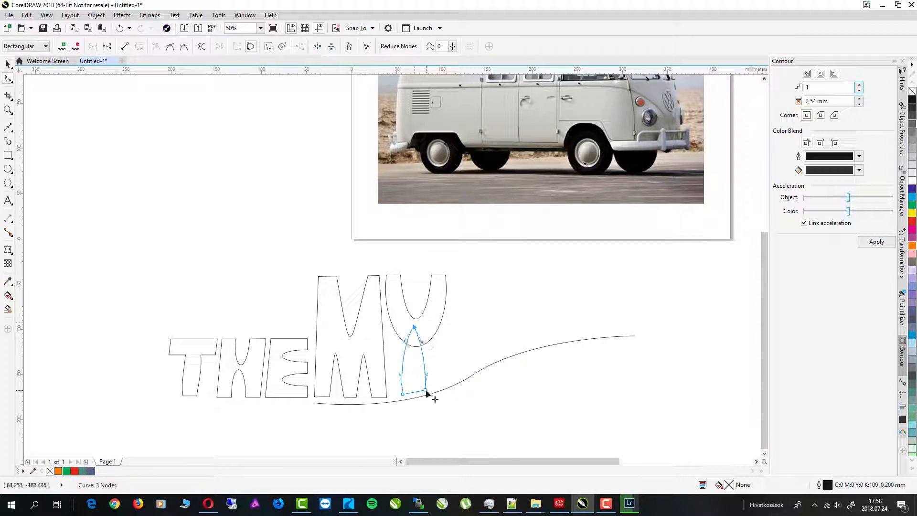
- Weld the curved stem and the U shape into a single letter Y
key(space)
shift+click(440, 307)
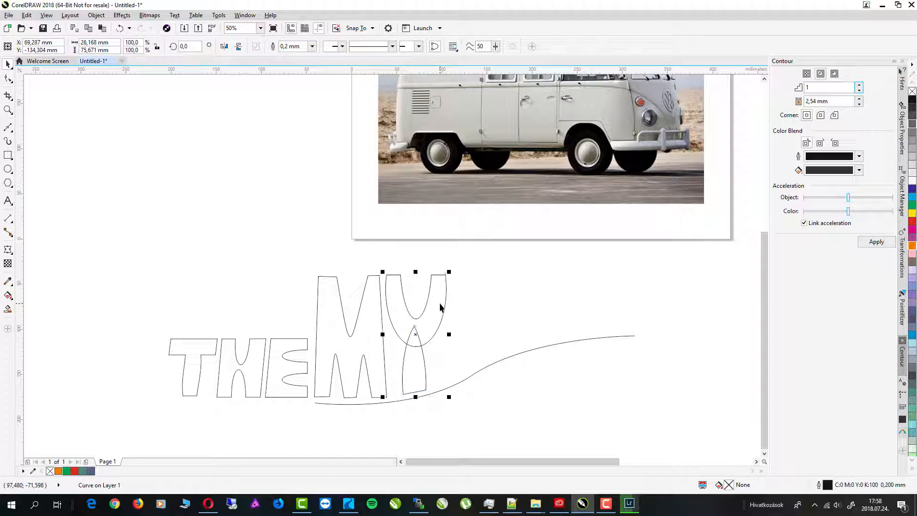
shift+click(425, 374)
shift+click(424, 375)
click(283, 47)
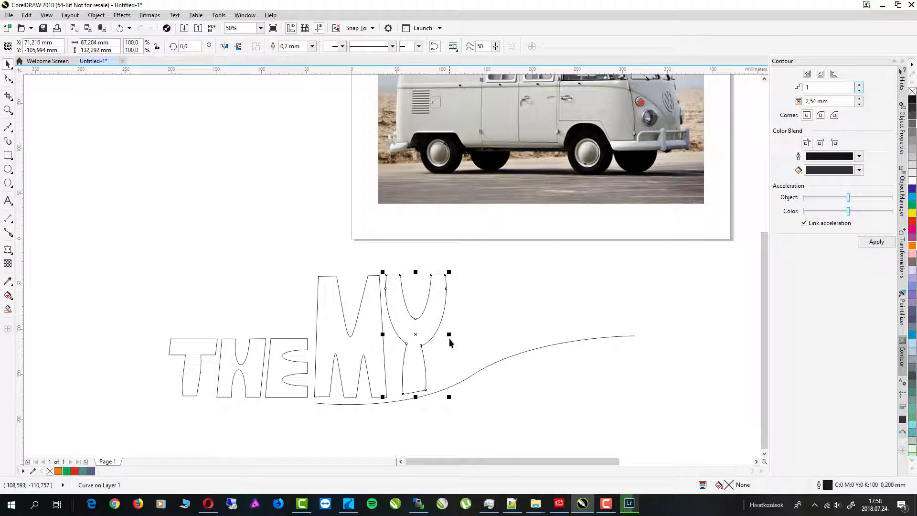
- Draw an open S-shaped curve beside the Y, starting with a short straight end and following the guide line
click(8, 126)
click(438, 356)
click(439, 385)
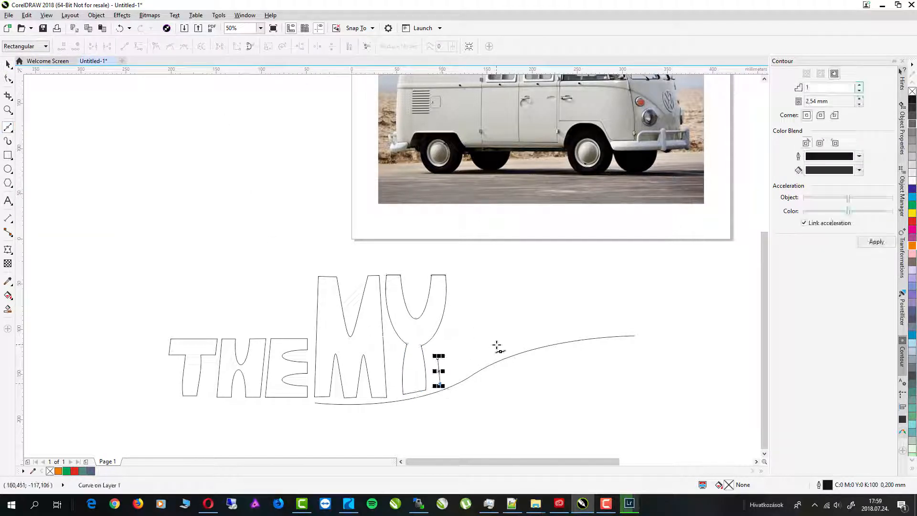
drag(494, 322, 494, 274)
click(457, 308)
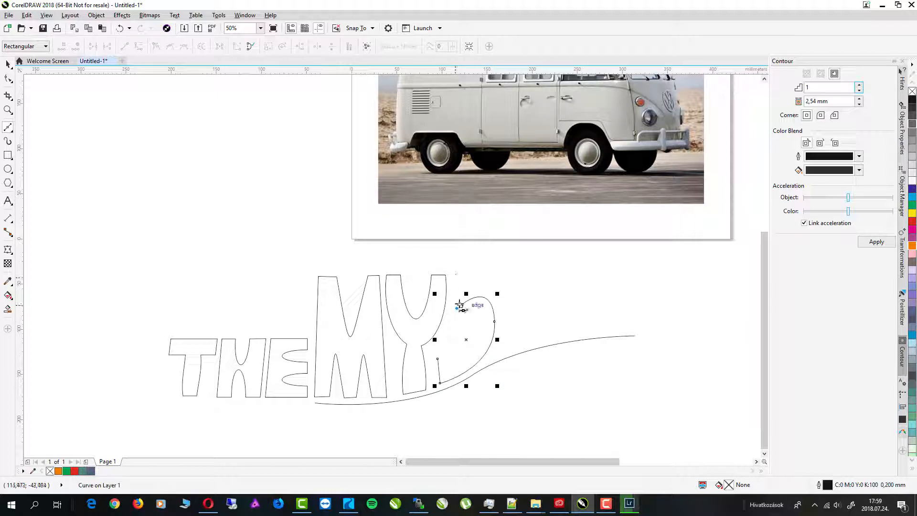
drag(564, 276, 564, 276)
- Reposition the S curve's upper end node and remove the extra node from the middle of its bend
key(F10)
drag(457, 308, 495, 315)
click(475, 309)
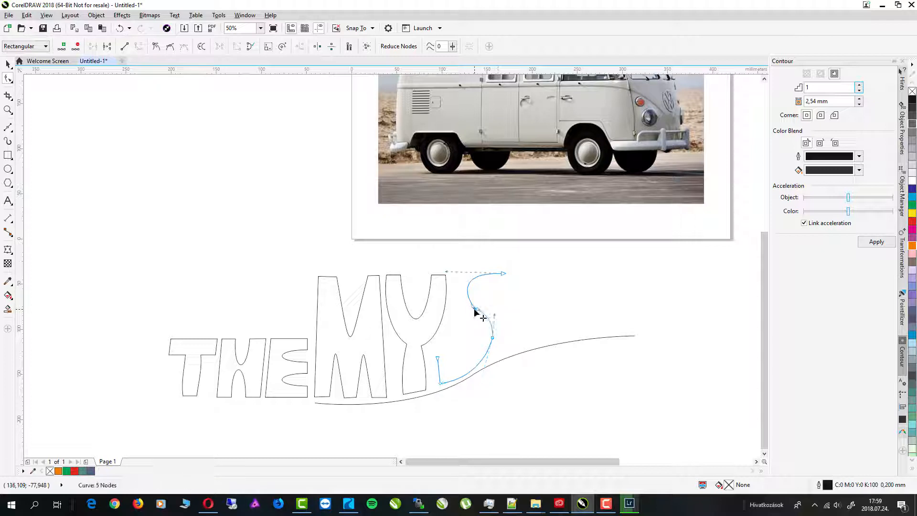
drag(503, 273, 505, 286)
double_click(493, 338)
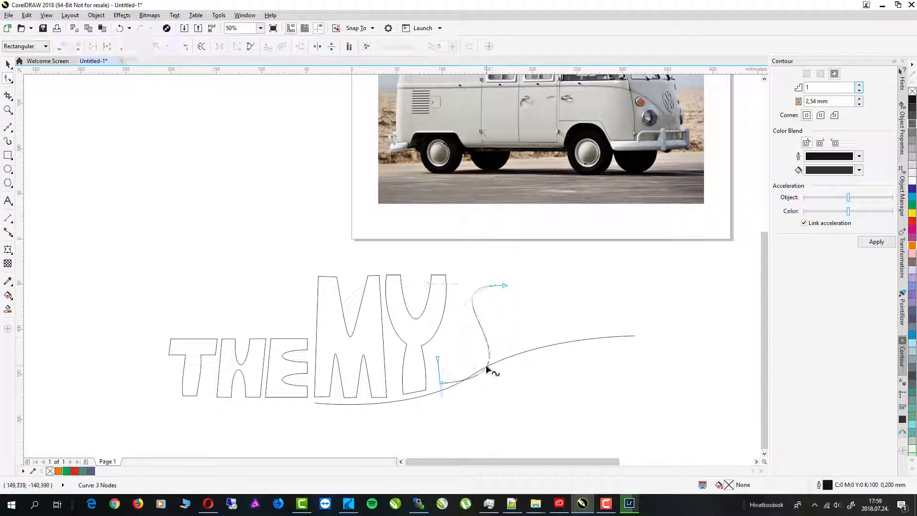
key(ctrl+z)
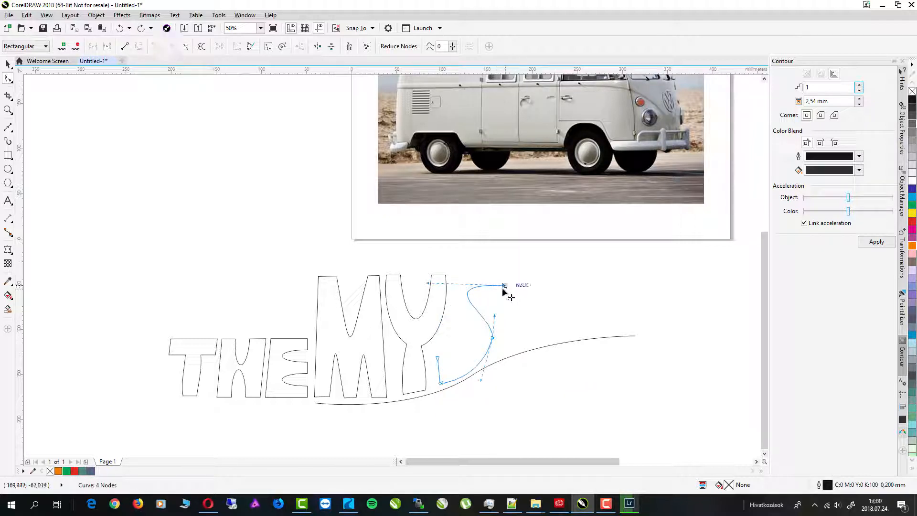
- Refine the S curve by moving its upper end node and adjusting the node and handles of its outer bend
drag(503, 290, 495, 300)
drag(493, 339, 495, 344)
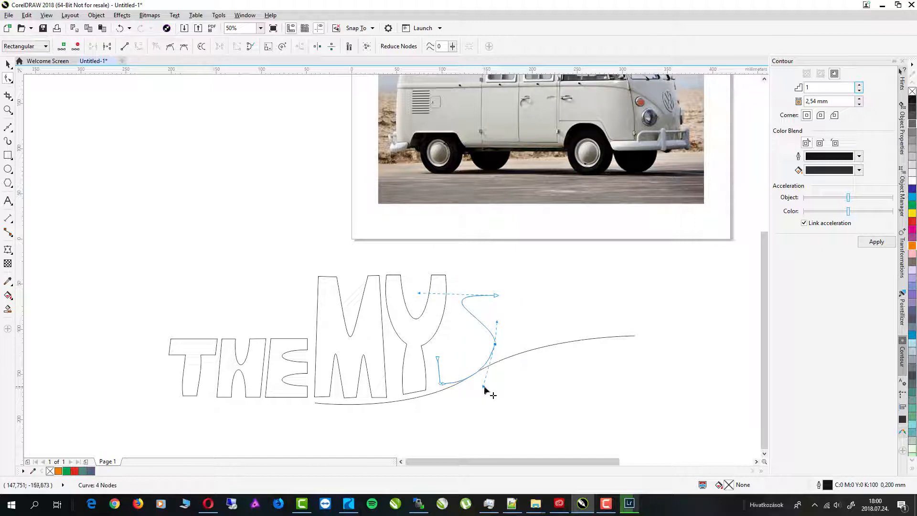
drag(483, 385, 477, 377)
drag(498, 322, 498, 318)
- Extend the S curve's upper end with straight edges up to the height of the Y's top
click(8, 129)
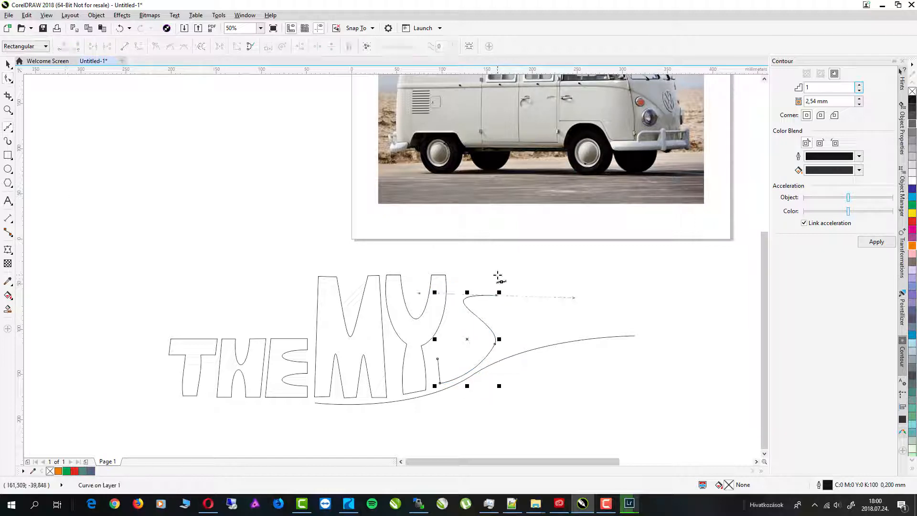
right_click(526, 287)
click(530, 313)
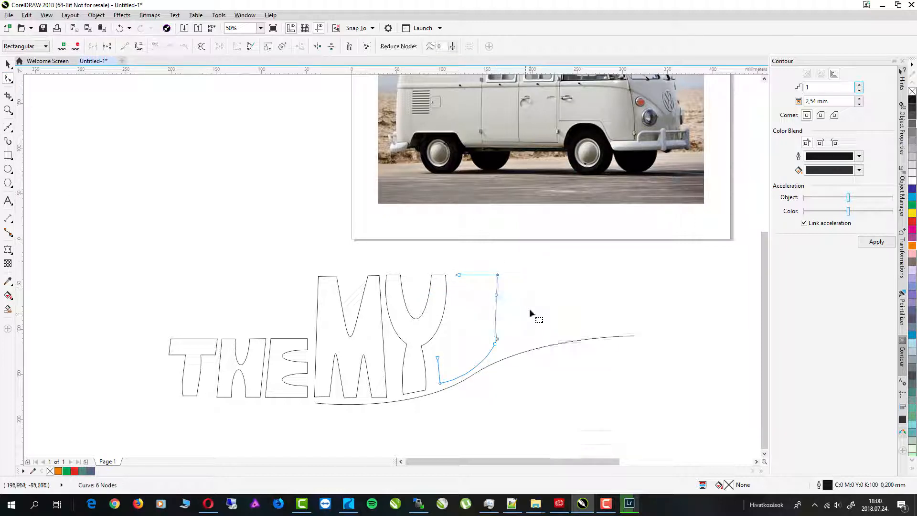
right_click(528, 287)
click(530, 313)
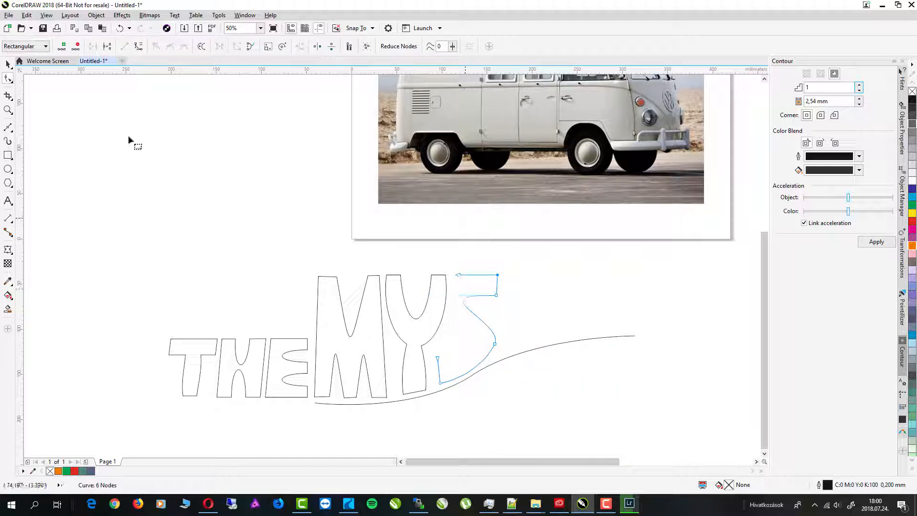
- Continue the S outline from its top edge around the side facing the Y to the inside of the lower bend
click(10, 129)
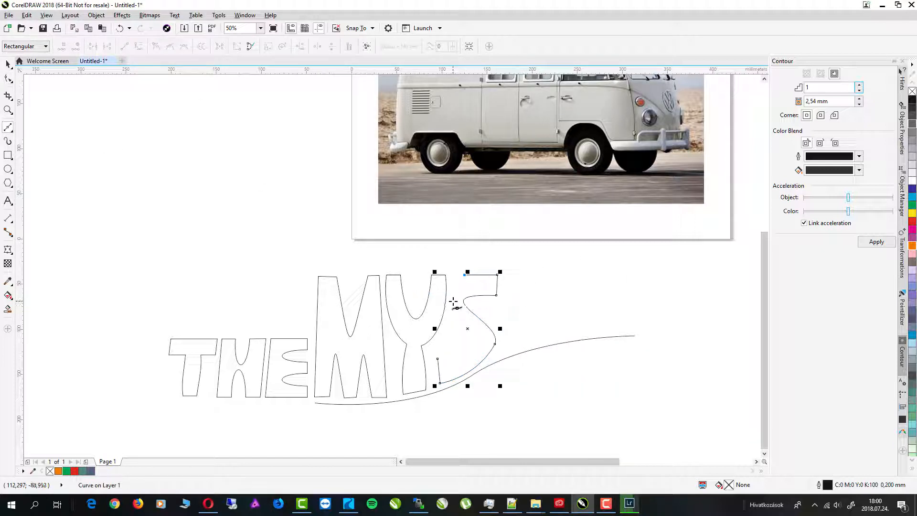
click(440, 383)
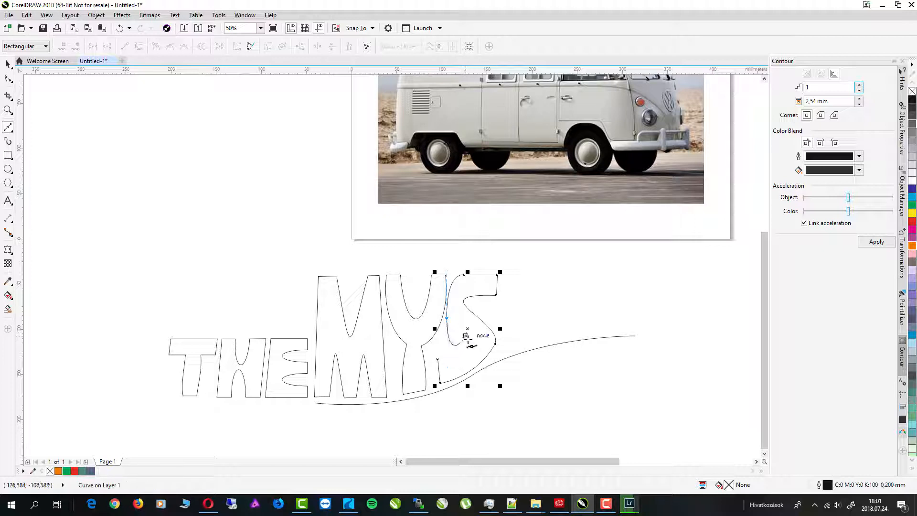
click(447, 319)
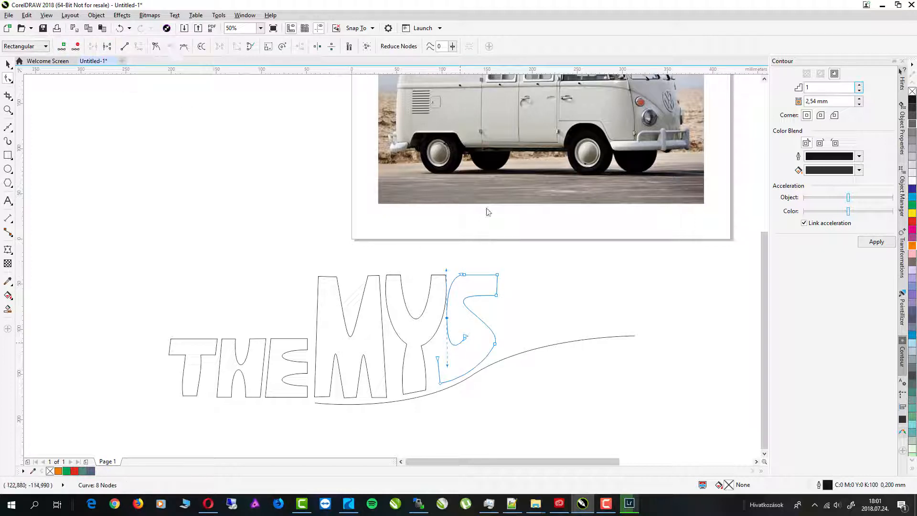
- Reshape the S's upper bend by moving its nodes and handles, and delete the surplus node on its top edge
drag(447, 319, 451, 322)
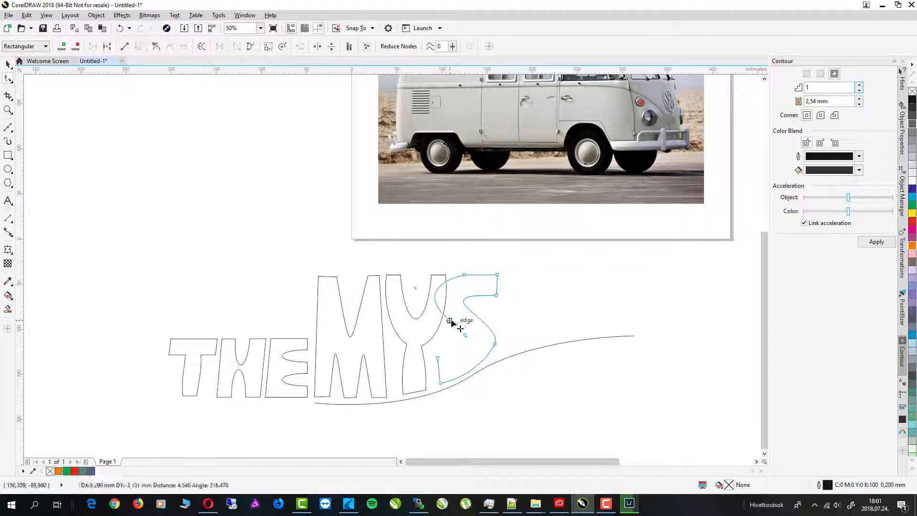
drag(444, 285, 431, 292)
double_click(470, 275)
click(451, 288)
drag(497, 275, 492, 275)
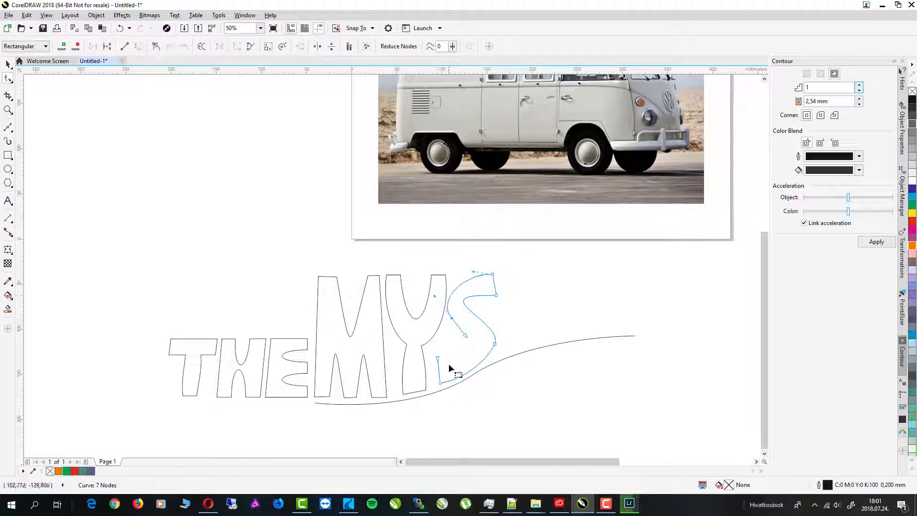
- Close the S outline between its inner bend and lower end, and smooth the inner curves
key(F5)
key(space)
drag(553, 424, 414, 246)
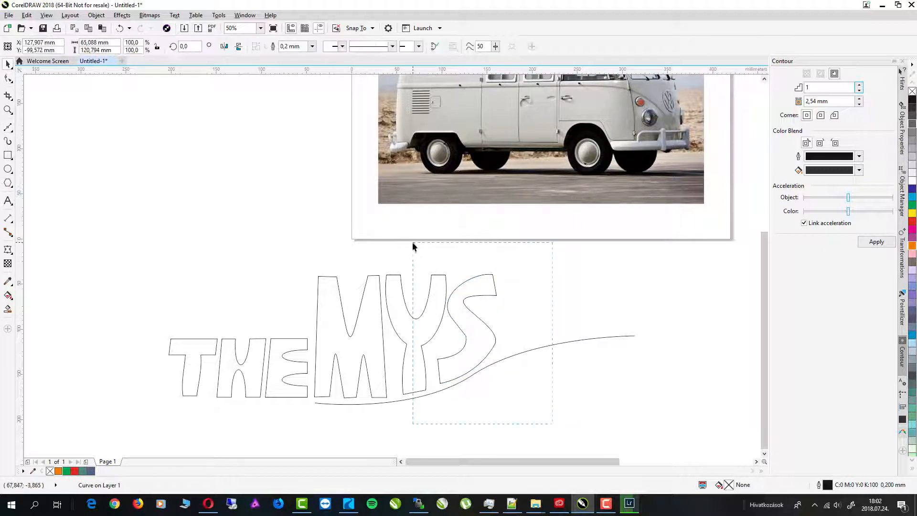
click(8, 78)
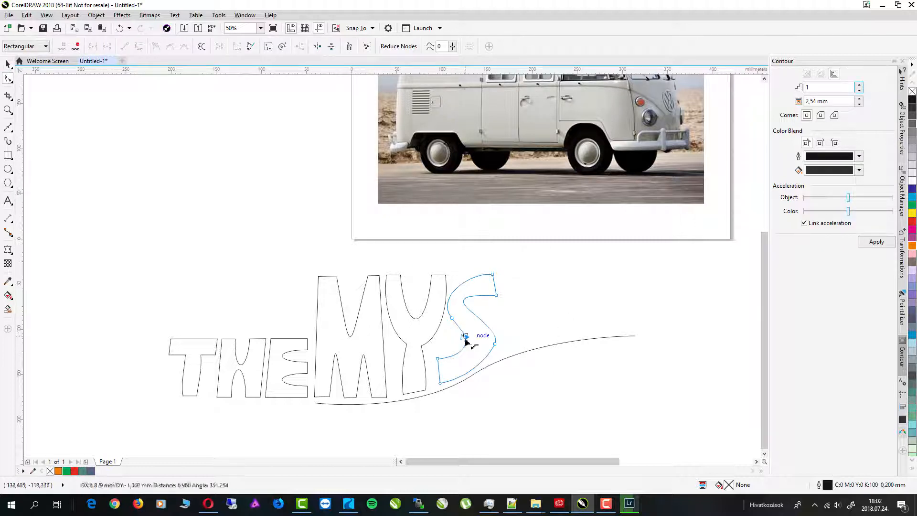
click(496, 296)
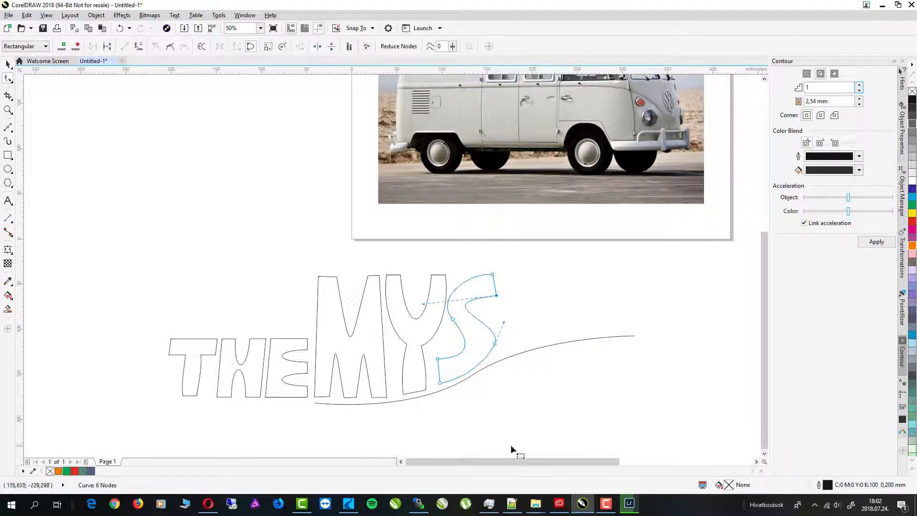
- Copy the T from THE beside the S, stretch it to about 81 mm tall and rotate it about 3.7 degrees
click(8, 64)
click(190, 368)
drag(191, 368, 526, 306)
right_click(526, 306)
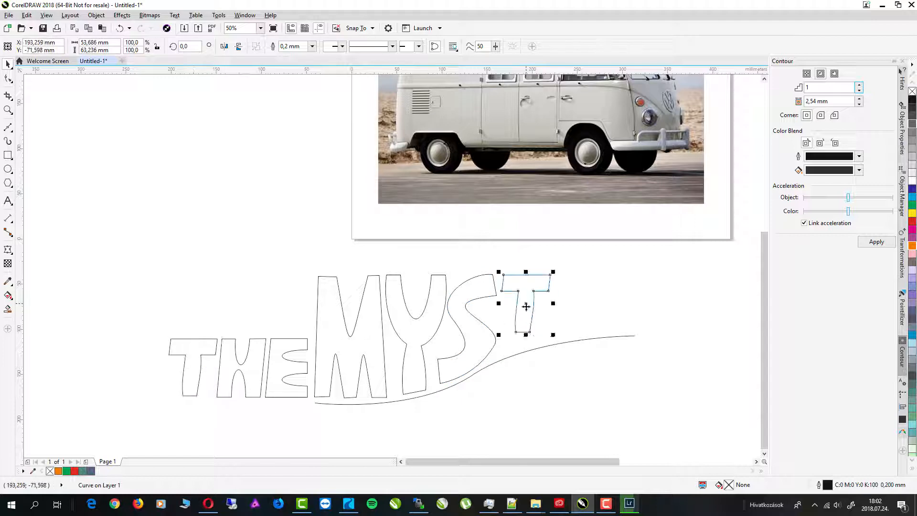
drag(557, 275, 555, 272)
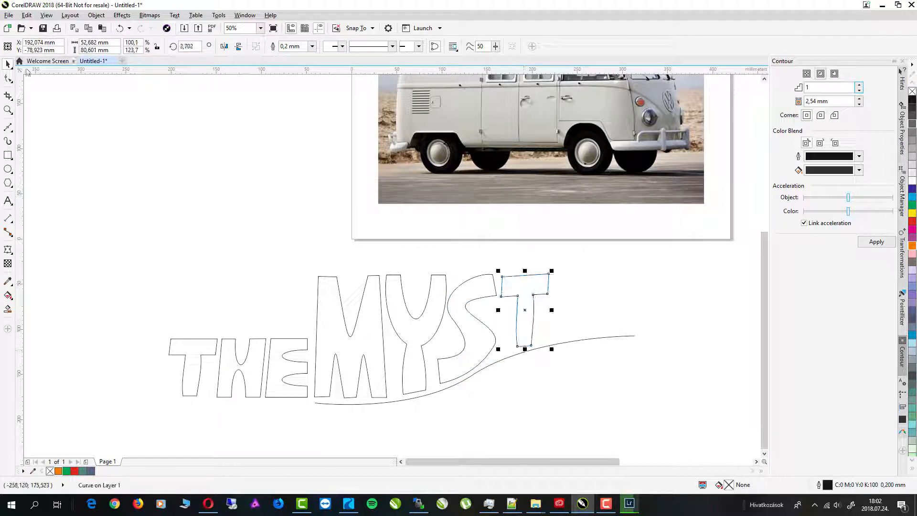
- Reshape the copied T by moving its crossbar corners and slanting its foot to follow the guide line
key(F10)
scroll(525, 334, up, 8)
scroll(524, 330, down, 8)
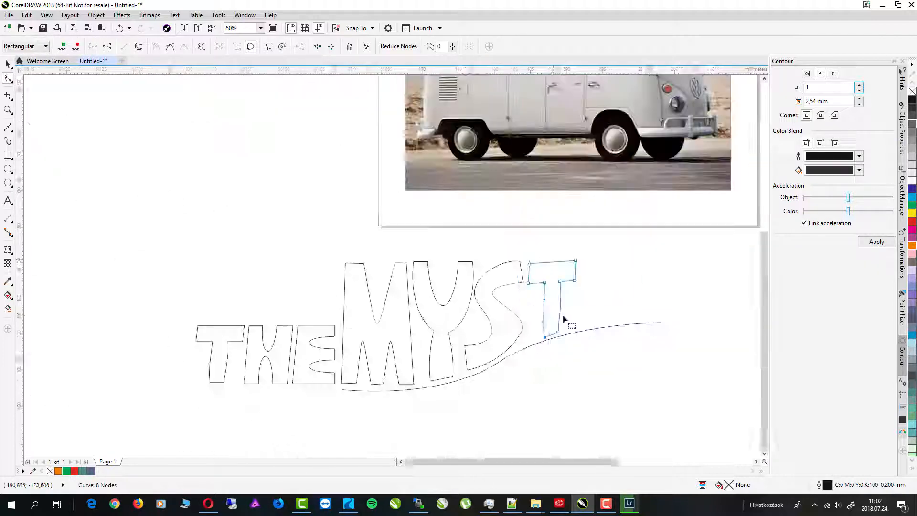
scroll(525, 330, up, 2)
drag(501, 264, 501, 263)
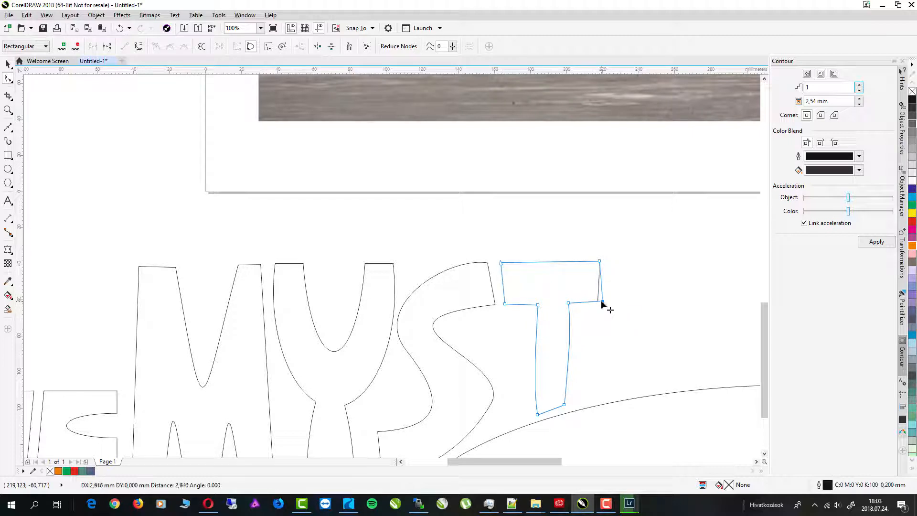
drag(601, 302, 602, 301)
drag(564, 405, 570, 405)
- Place a copy of the E from THE beside the new T above the guide line
scroll(577, 392, down, 2)
click(458, 412)
key(space)
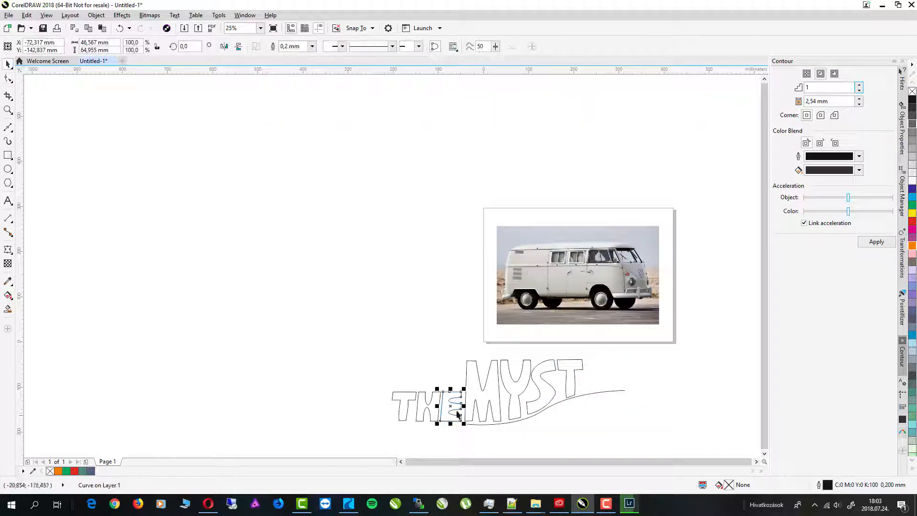
drag(458, 413, 600, 382)
- Reshape the copied E by straightening its back, slanting its base along the guide line and shifting the tips of its notches
scroll(600, 382, up, 2)
key(space)
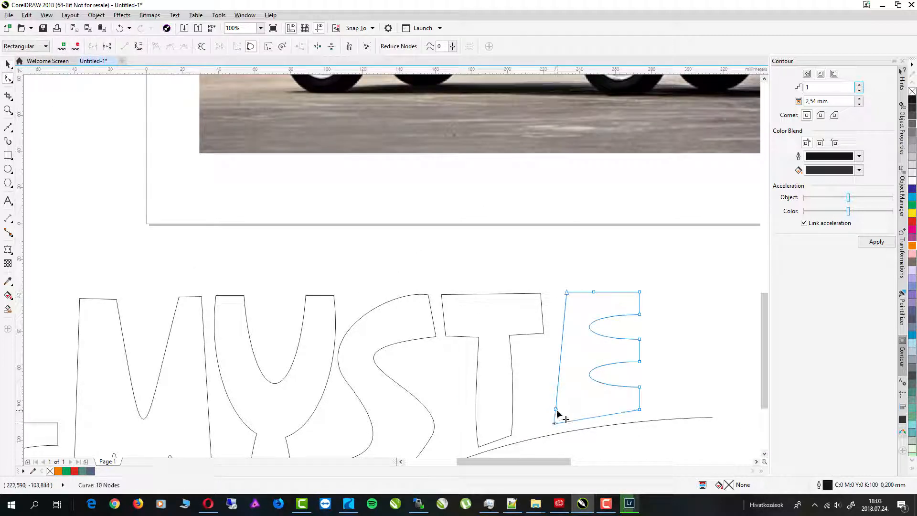
drag(566, 292, 558, 297)
scroll(627, 382, down, 1)
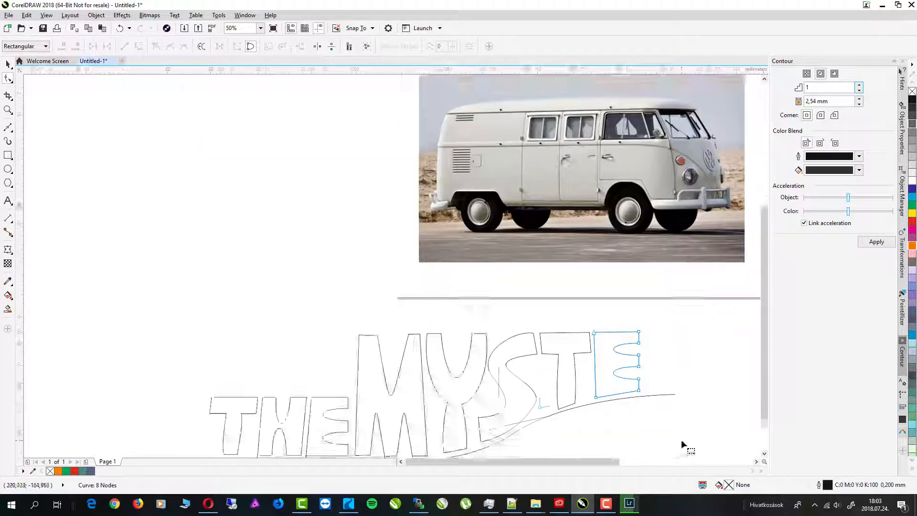
scroll(621, 382, up, 1)
drag(566, 339, 564, 346)
drag(566, 291, 561, 295)
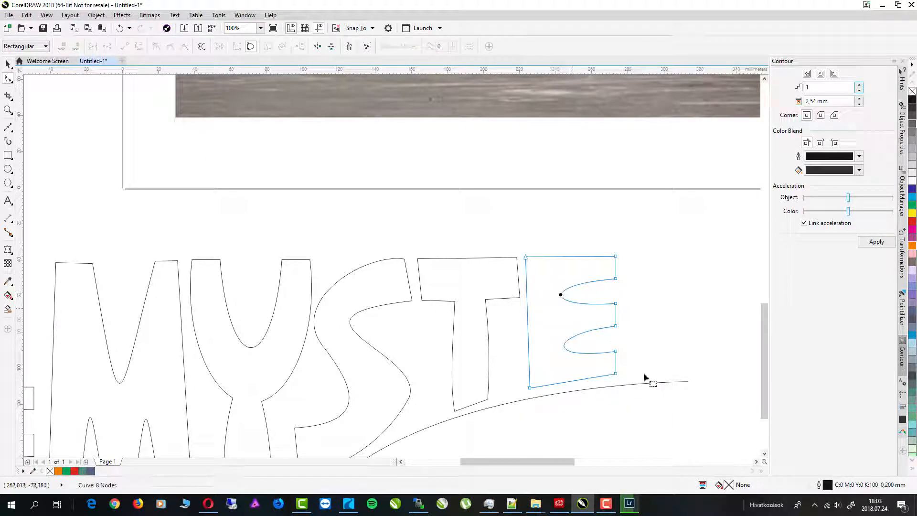
- Draw an upright rectangle about 17 mm wide and 65 mm tall beside the E as the next letter's stem
scroll(528, 349, up, 1)
scroll(24, 324, down, 1)
click(8, 154)
drag(375, 243, 406, 359)
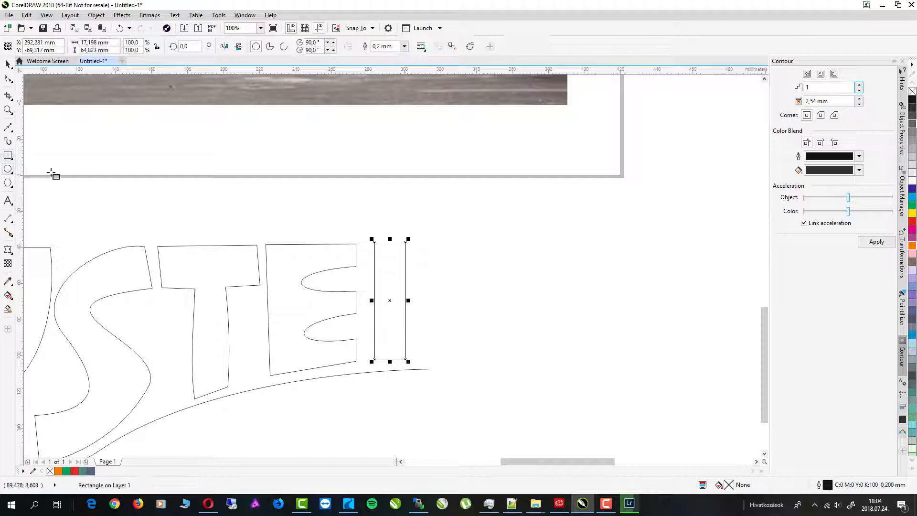
- Draw a horizontal fully rounded rectangle across the stem's upper end and add a smaller copy inside it
drag(375, 242, 472, 297)
mouse_move(473, 242)
mouse_down()
mouse_move(377, 237)
mouse_move(466, 246)
mouse_move(457, 250)
mouse_up()
key(space)
right_click(457, 250)
- Cut the stem-side end off the smaller rounded shape with the Knife tool and delete the cut piece
mouse_move(423, 289)
mouse_down()
mouse_move(437, 272)
mouse_move(420, 251)
mouse_up()
click(8, 96)
click(29, 106)
key(space)
shift+click(444, 274)
key(Delete)
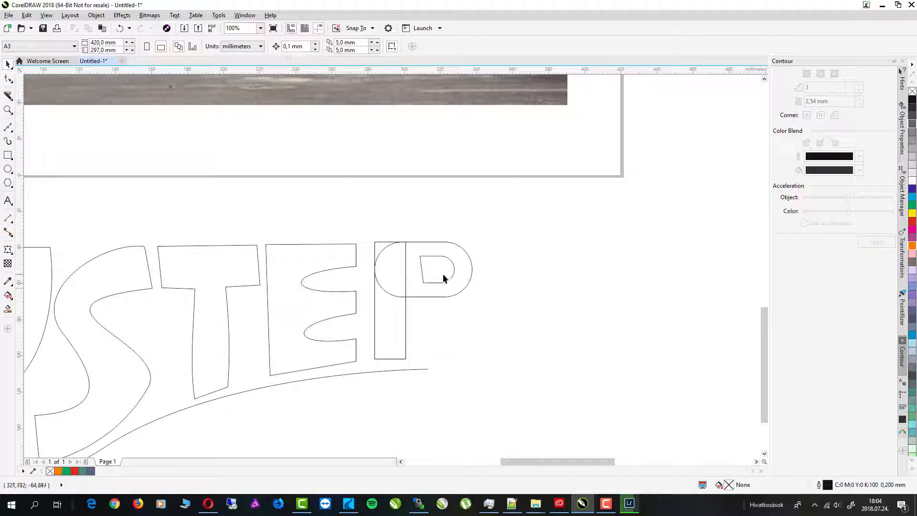
- Stretch the large rounded rectangle taller and weld it to the stem to form a P shape
click(430, 293)
drag(424, 299, 423, 311)
shift+click(394, 324)
click(274, 47)
- Move the small inner shape in line with the P's stem and straighten its slanted edge
click(437, 269)
mouse_move(437, 269)
mouse_down()
mouse_move(406, 288)
mouse_move(407, 261)
mouse_up()
click(8, 78)
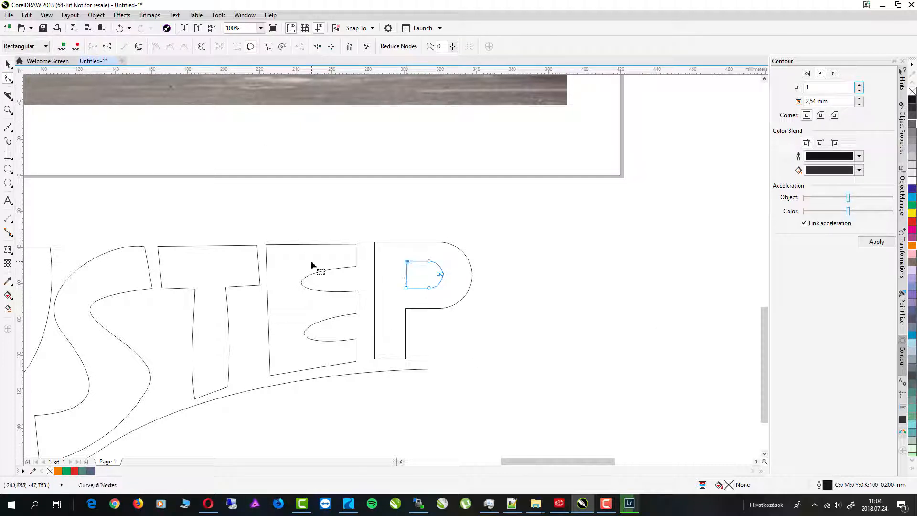
- Draw a curved leg line with the Bézier tool from the underside of the P's bowl, sweeping outward above the guide line
click(8, 128)
drag(423, 309, 444, 330)
drag(490, 349, 529, 349)
key(space)
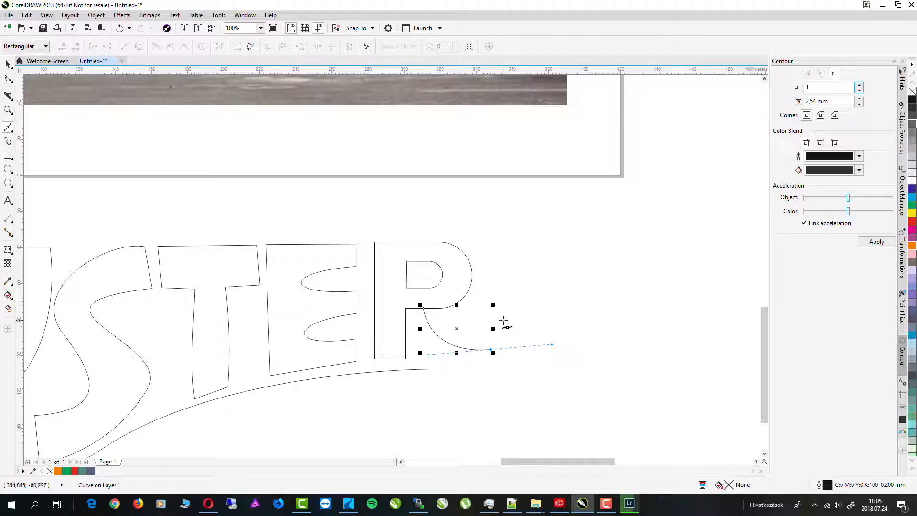
- Place a copy of the Y after the P, shrink it to fit beside the bowl and tilt it slightly
scroll(502, 321, down, 2)
click(325, 344)
drag(325, 345, 607, 317)
right_click(607, 317)
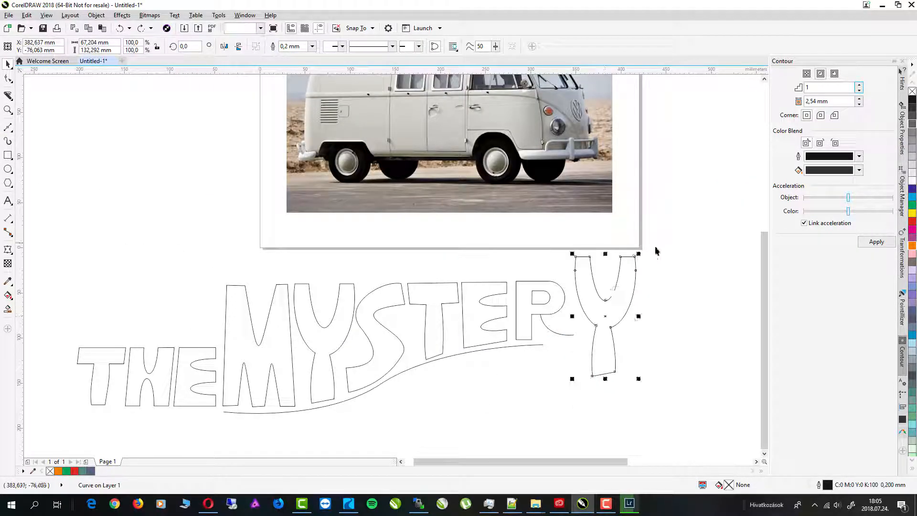
drag(640, 254, 624, 283)
mouse_move(603, 321)
mouse_down()
mouse_move(586, 318)
mouse_move(592, 310)
mouse_up()
scroll(581, 345, up, 1)
click(604, 252)
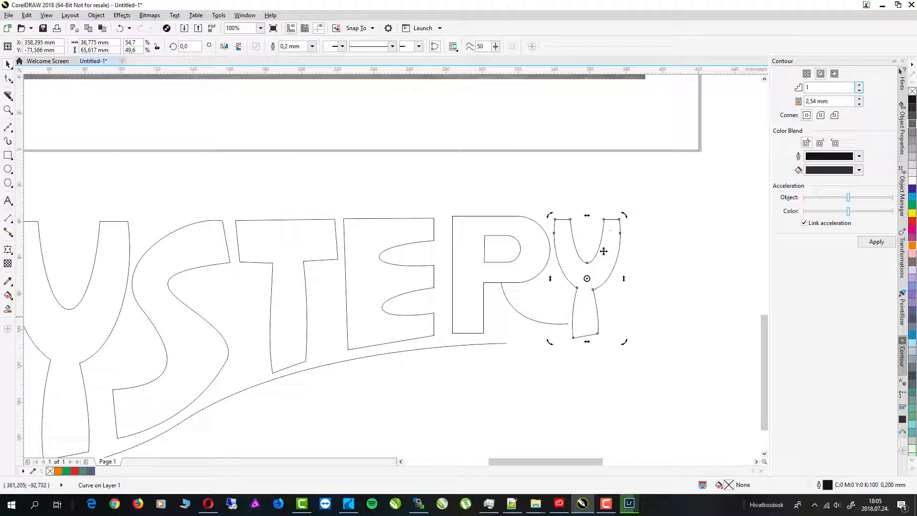
drag(623, 214, 626, 216)
drag(612, 250, 614, 245)
- Extend the leg line into a thick curved outline joining the P's stem to the small Y's foot
key(space)
click(569, 324)
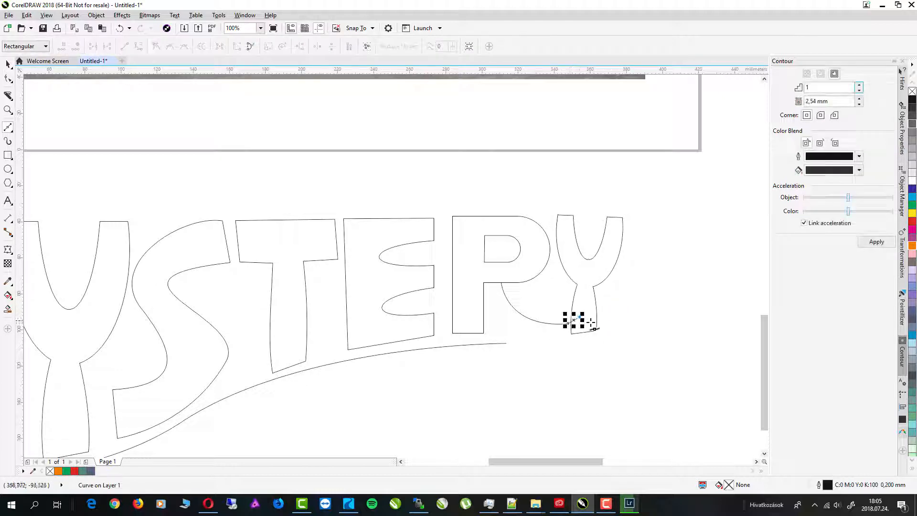
drag(494, 266, 442, 259)
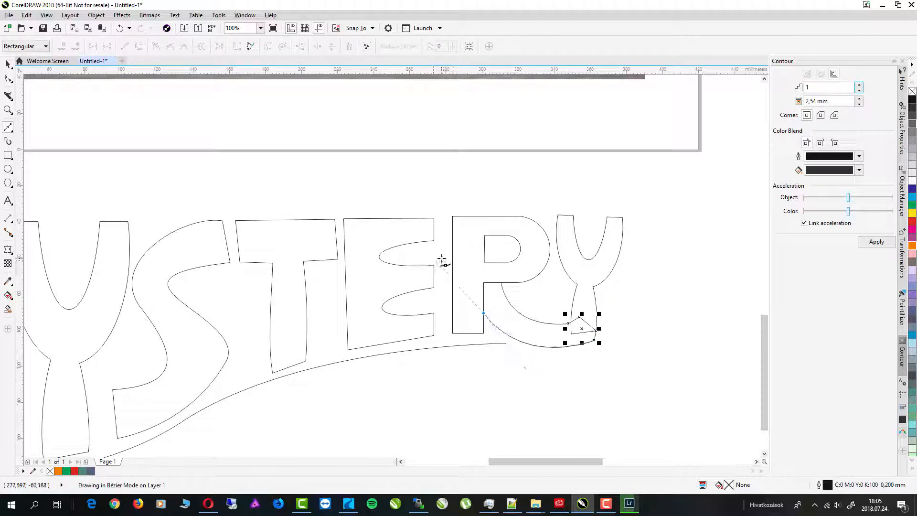
click(501, 282)
- Combine the leg curves into one shape and adjust its end node inside the P
key(space)
drag(655, 400, 449, 258)
key(ctrl+l)
key(F10)
drag(501, 282, 505, 284)
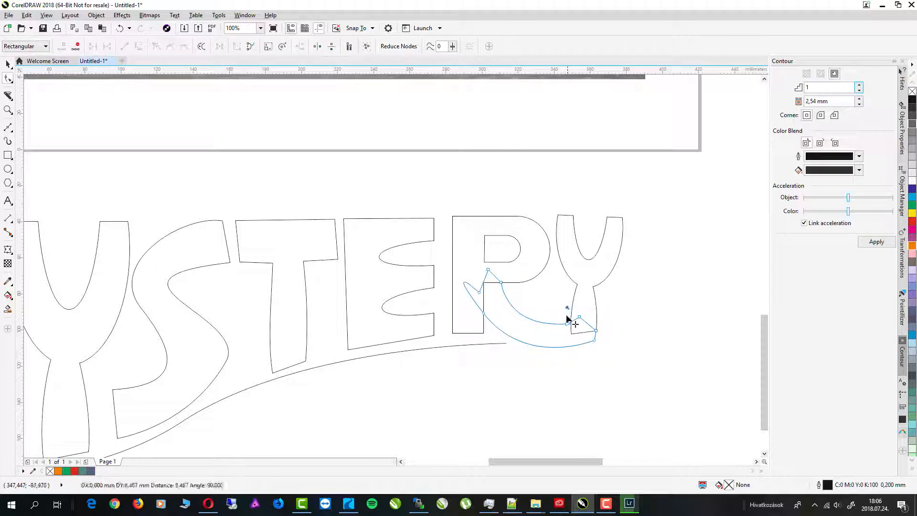
- Weld the curved leg to the P to form an R, and weld the small Y to it
key(space)
shift+click(526, 282)
click(316, 46)
shift+click(586, 258)
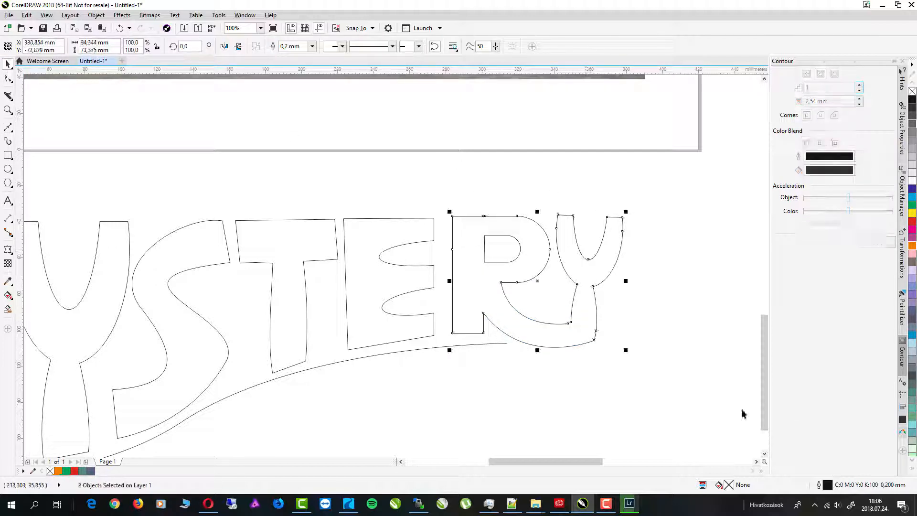
click(316, 47)
- Delete the extra nodes where the leg meets the Y and bend the joint into a smooth, deeper curve
key(F10)
drag(606, 354, 570, 317)
key(Delete)
mouse_move(568, 323)
mouse_down()
mouse_move(557, 335)
mouse_move(579, 361)
mouse_move(560, 337)
mouse_up()
- Cut the counter out of the R and fill all the lettering with orange (C1 M42 Y98 K2)
click(8, 64)
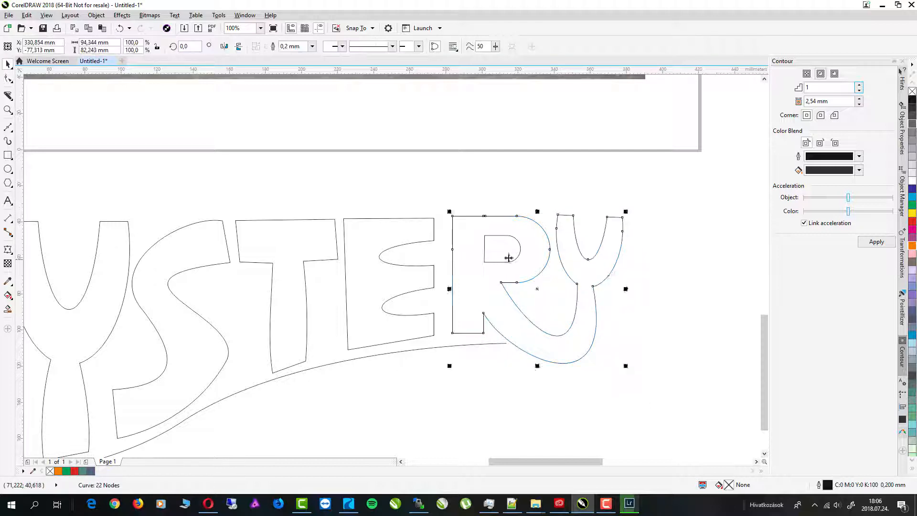
key(ctrl+a)
scroll(559, 292, down, 2)
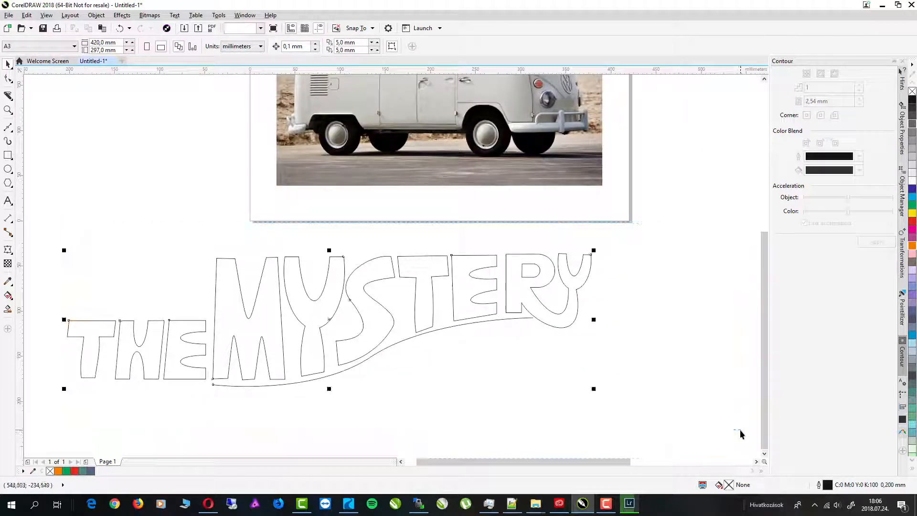
click(912, 245)
drag(912, 245, 876, 261)
- Refine the curve of the joined R and Y by adjusting the node where the leg meets the R's stem
click(8, 78)
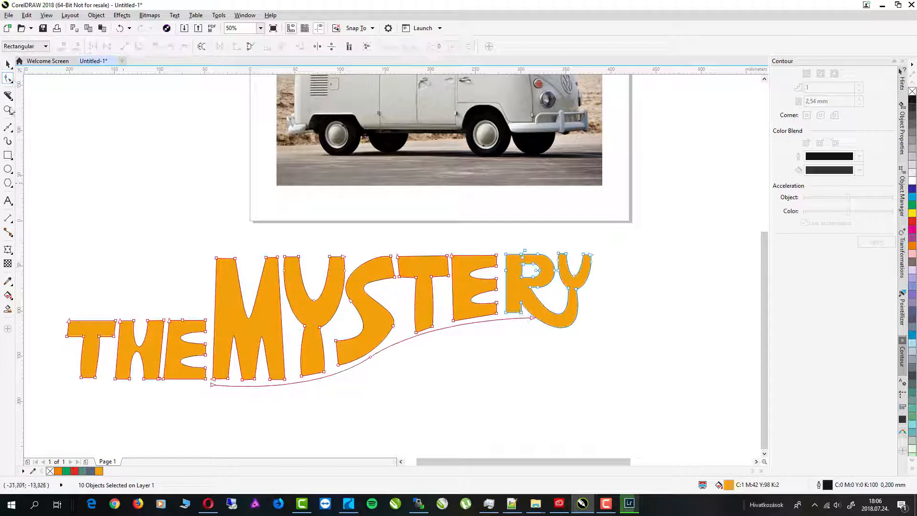
click(8, 64)
key(Escape)
double_click(522, 298)
drag(522, 302, 520, 297)
click(7, 62)
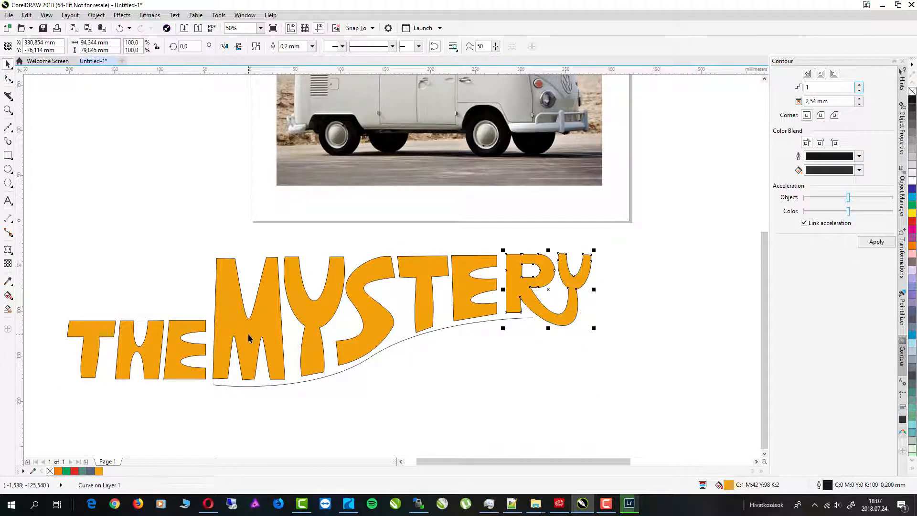
- Place a copy of the large M below the wavy line and reduce its height and width
drag(249, 334, 227, 363)
scroll(276, 381, down, 2)
scroll(283, 416, up, 2)
right_click(228, 364)
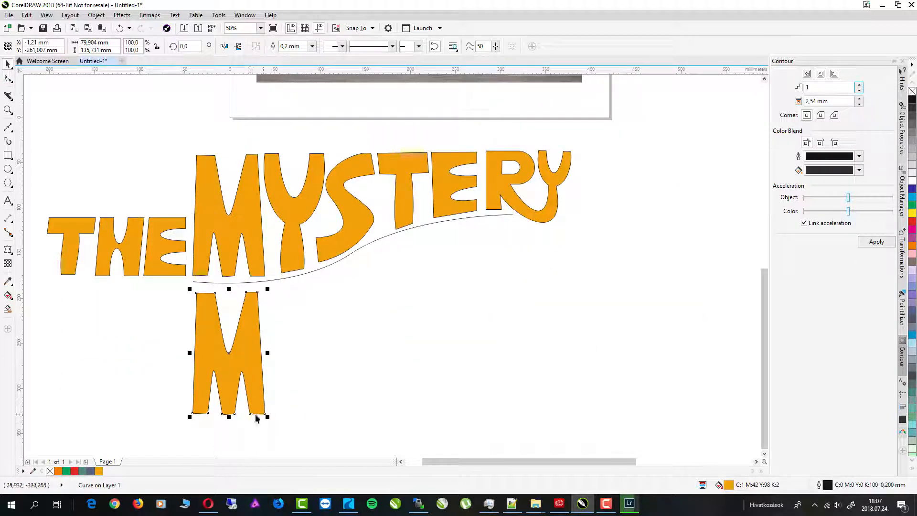
drag(229, 417, 231, 362)
drag(268, 326, 229, 327)
- Place a horizontal guideline just below the foot of the small M
key(F8)
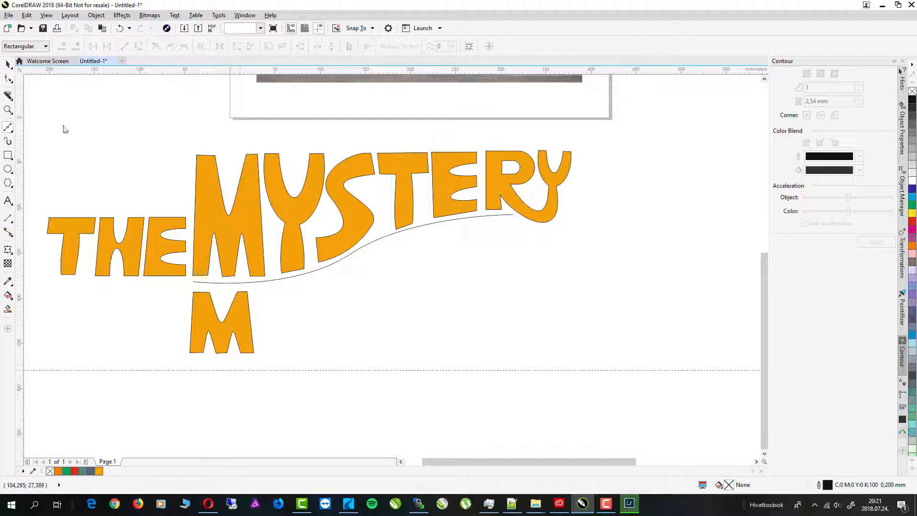
click(205, 370)
key(F8)
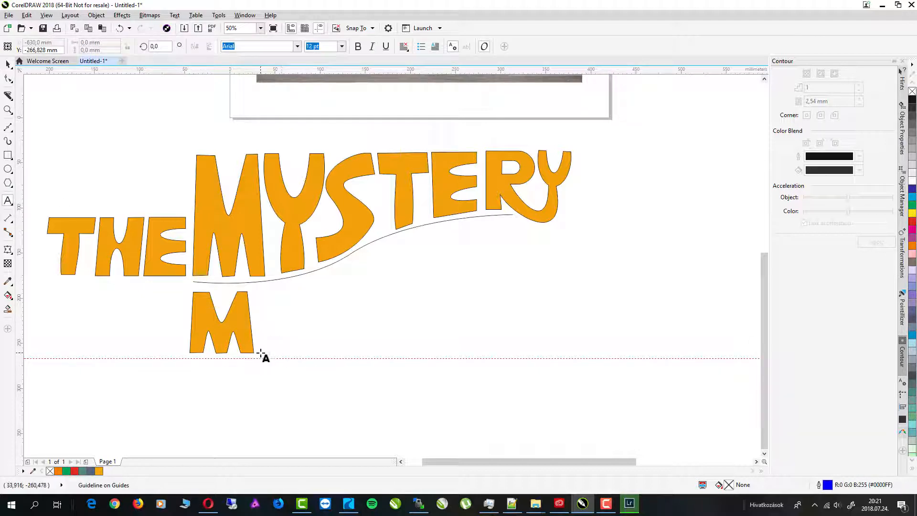
- Draw a straight-sided A outline beside the small M, with a slanted upper edge following the wavy line and a notched base
click(282, 282)
key(F10)
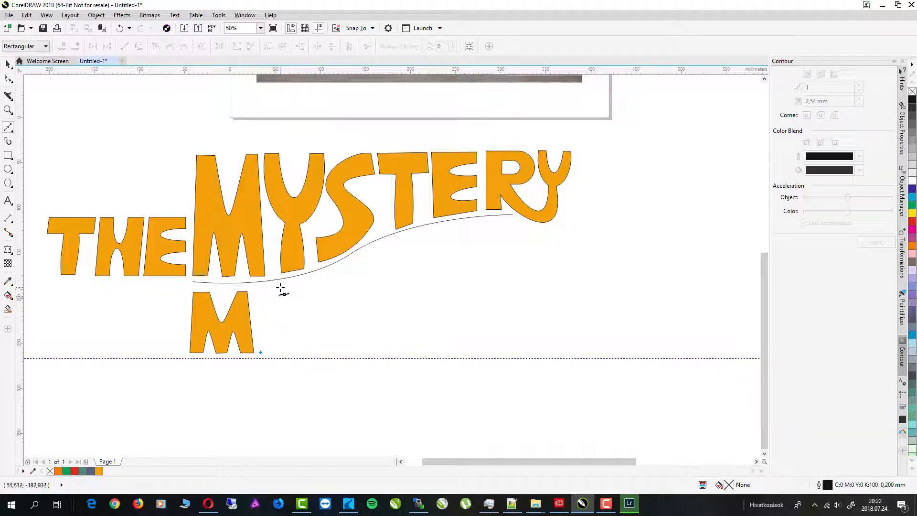
click(281, 288)
click(320, 354)
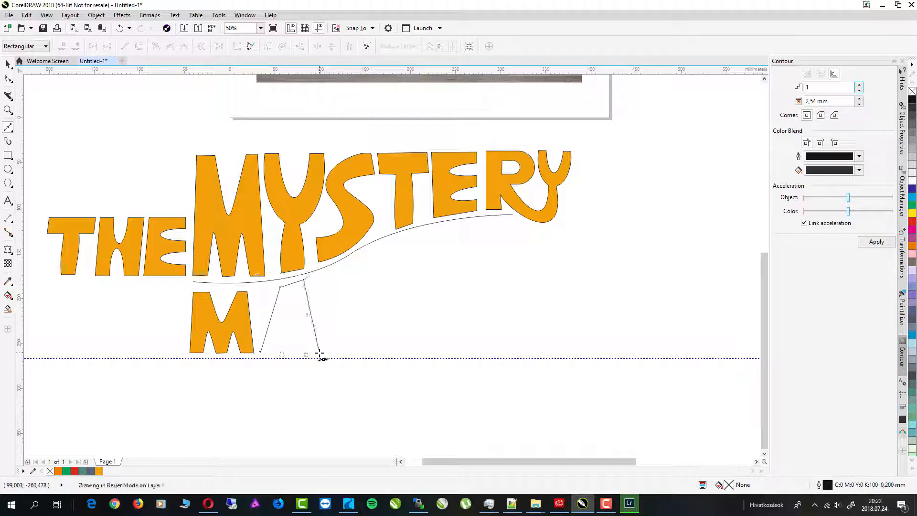
scroll(285, 329, up, 2)
- Draw a closed triangle inside the A as its counter
click(276, 324)
click(347, 323)
click(311, 229)
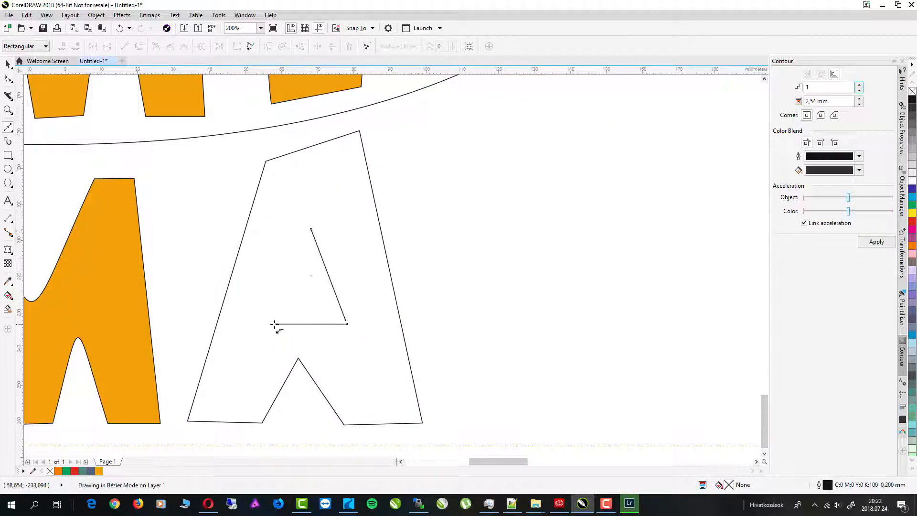
click(276, 324)
- Convert the sides of the A's lower notch to curves and round its peak
key(F10)
click(290, 372)
shift+click(310, 375)
right_click(310, 375)
click(346, 249)
double_click(298, 359)
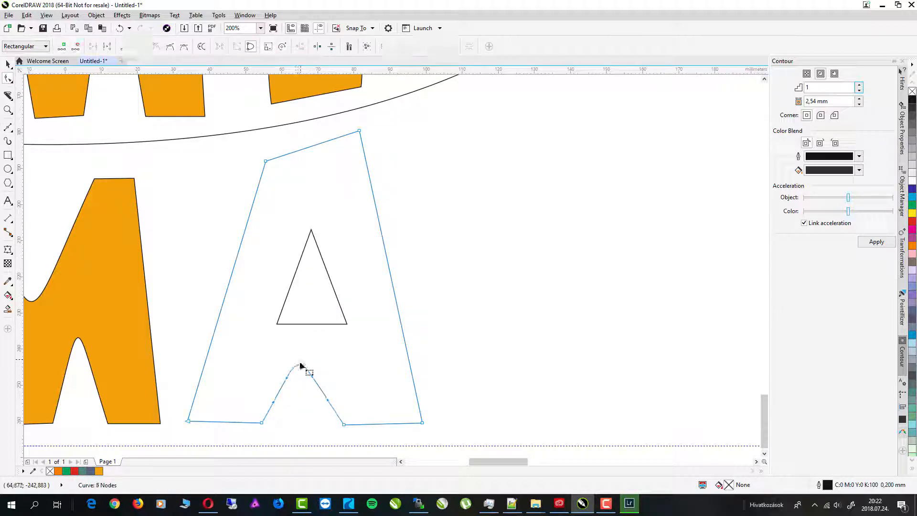
drag(300, 366, 307, 358)
- Convert the inner triangle's sides to curves and remove one of its lower corner nodes
click(287, 323)
right_click(286, 324)
click(323, 199)
right_click(290, 286)
click(322, 326)
click(327, 270)
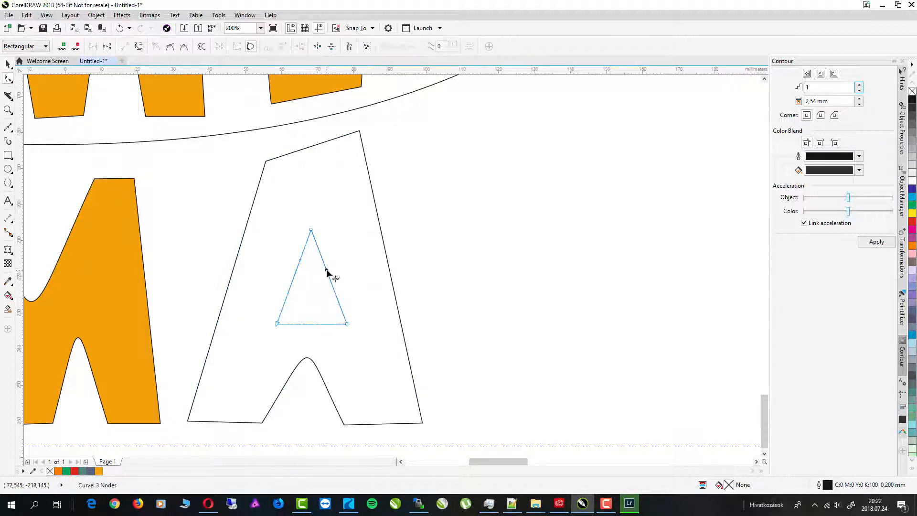
right_click(327, 270)
click(360, 310)
double_click(347, 324)
- Try to turn the A's inner shape into a narrow teardrop by removing its other lower corner node
double_click(277, 324)
mouse_move(313, 339)
mouse_down()
mouse_move(306, 321)
mouse_move(310, 337)
mouse_up()
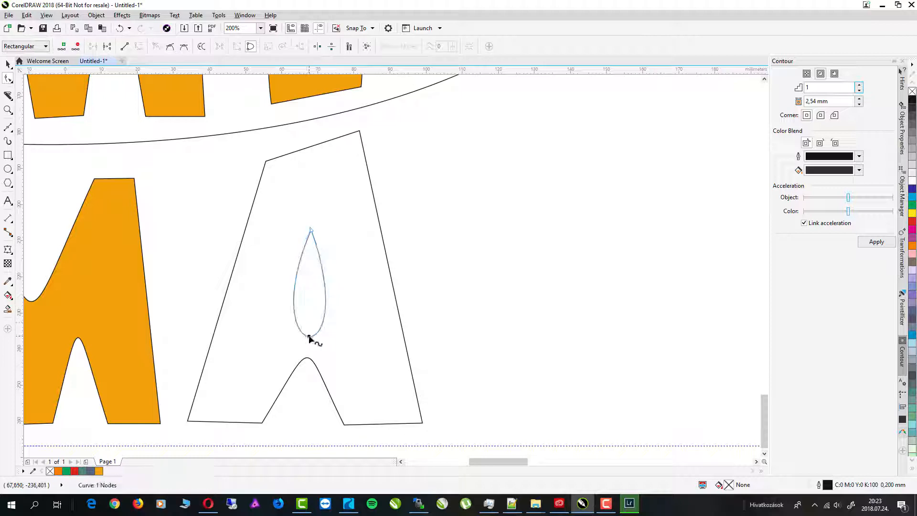
key(ctrl+z)
key(ctrl+z)
key(ctrl+z)
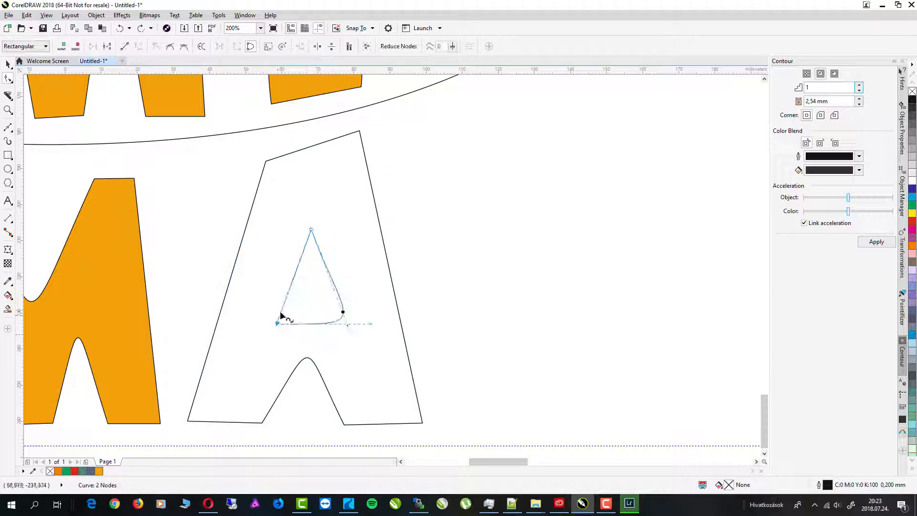
- Reshape the A's inner triangle into a rounded teardrop with softened apex and base
double_click(277, 324)
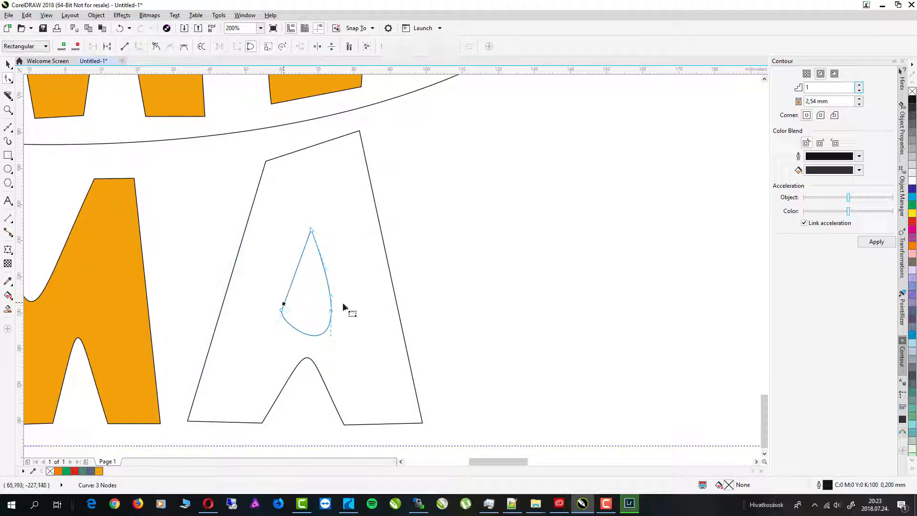
double_click(283, 310)
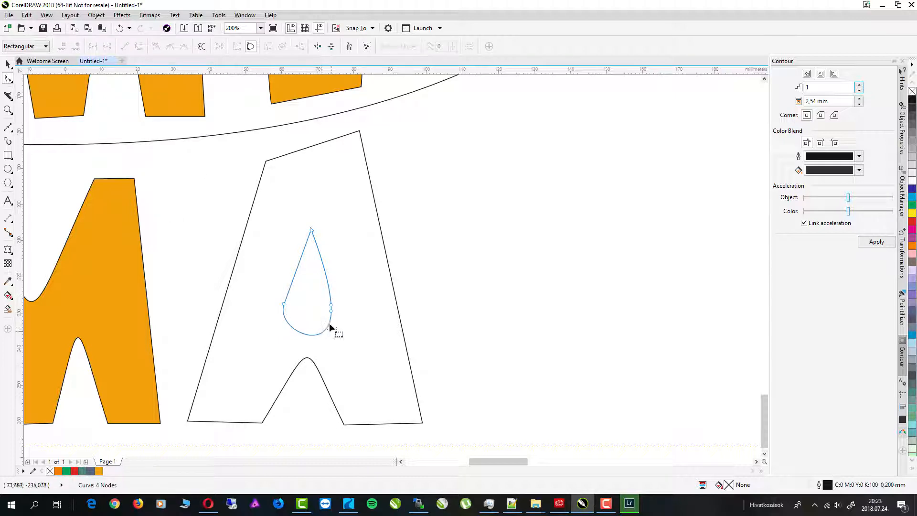
click(306, 241)
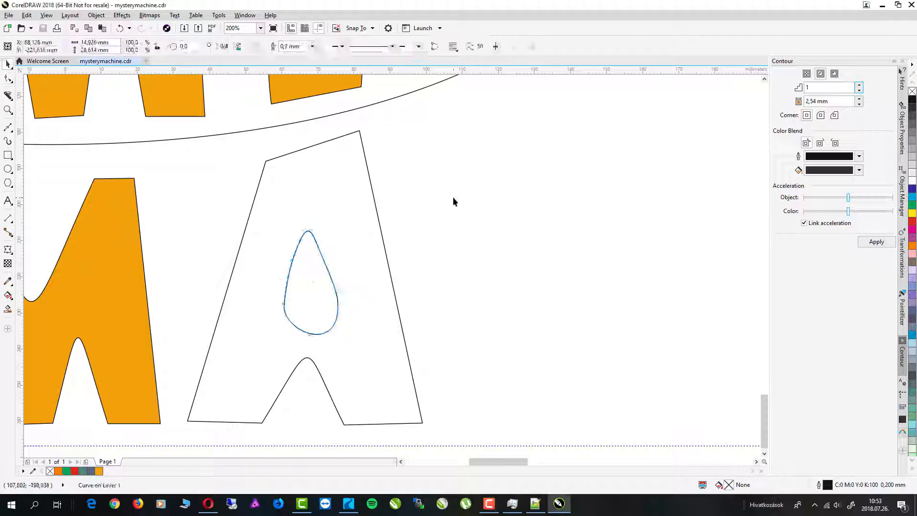
click(453, 197)
scroll(455, 203, down, 2)
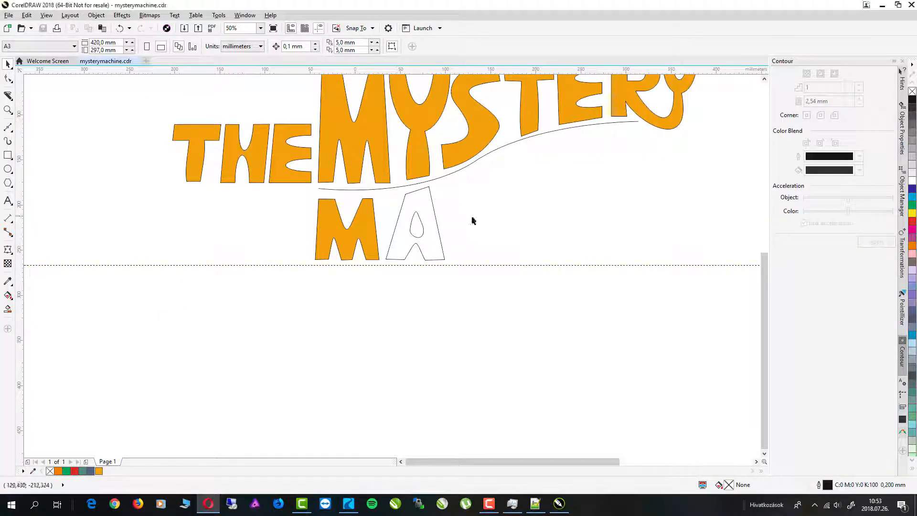
drag(463, 270, 327, 123)
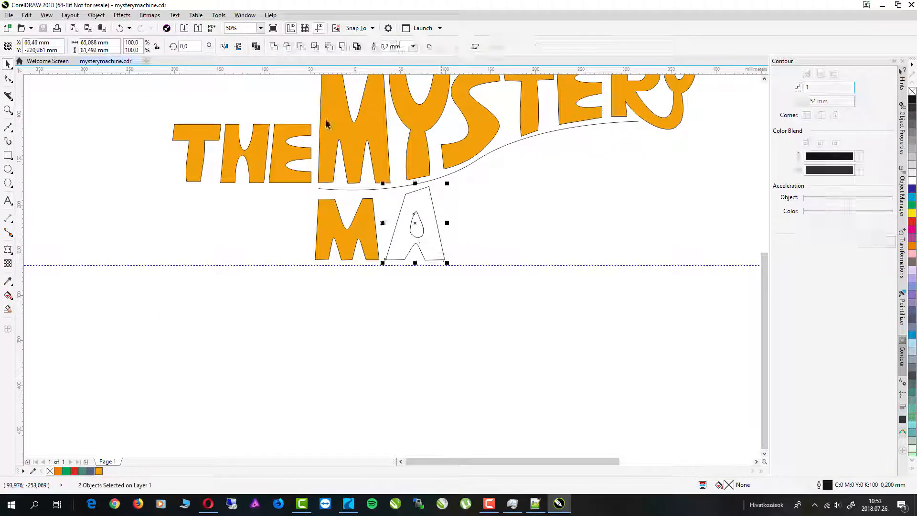
click(512, 260)
click(423, 222)
key(Delete)
- Draw an upright ellipse beside the A and widen it to about 67 × 96 mm
click(7, 169)
mouse_move(482, 172)
mouse_down()
mouse_move(463, 192)
mouse_move(445, 260)
mouse_up()
key(space)
drag(484, 216, 508, 216)
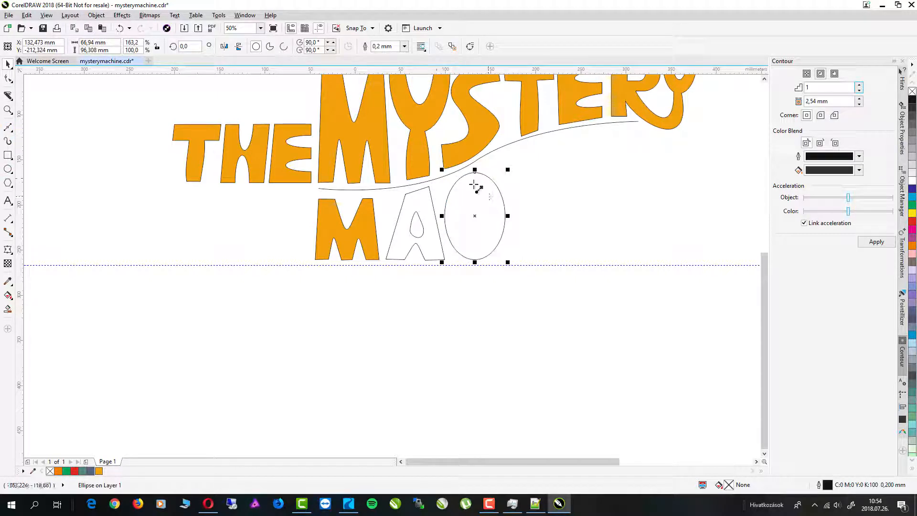
- Slice the outer side off the ellipse with a near-vertical Knife cut and delete the cut piece
drag(491, 162, 487, 312)
click(8, 64)
click(505, 224)
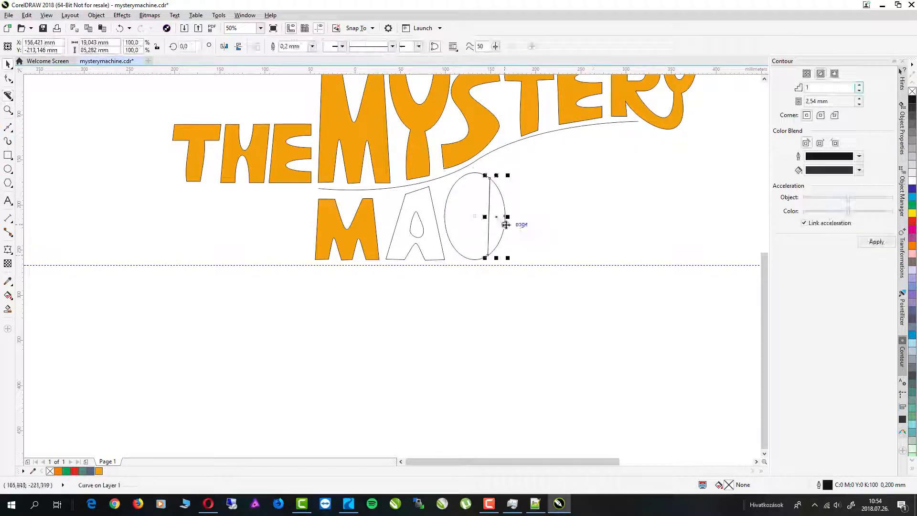
key(Delete)
- Reshape the cut ellipse's nodes, extending its upper corner toward the wavy line and smoothing its lower curve
double_click(485, 257)
right_click(484, 257)
click(491, 289)
drag(488, 255, 489, 260)
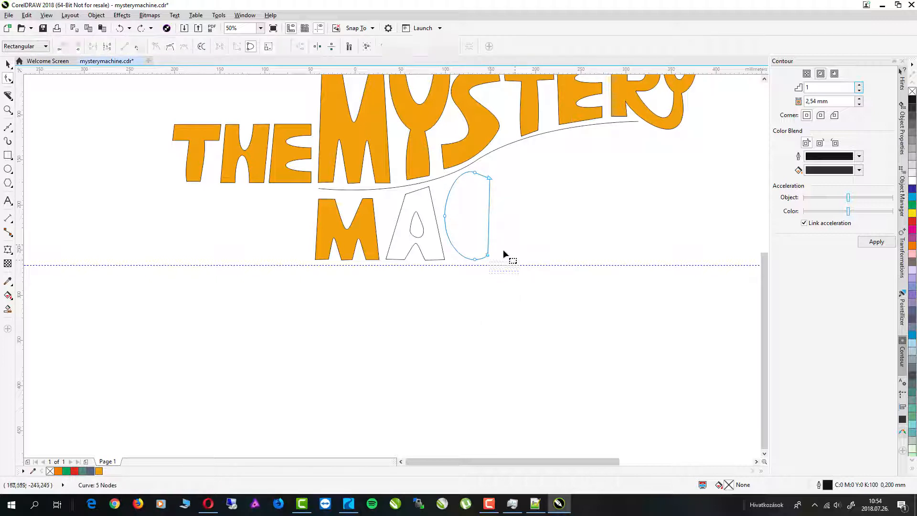
scroll(489, 260, up, 3)
scroll(401, 274, down, 2)
drag(401, 274, 401, 273)
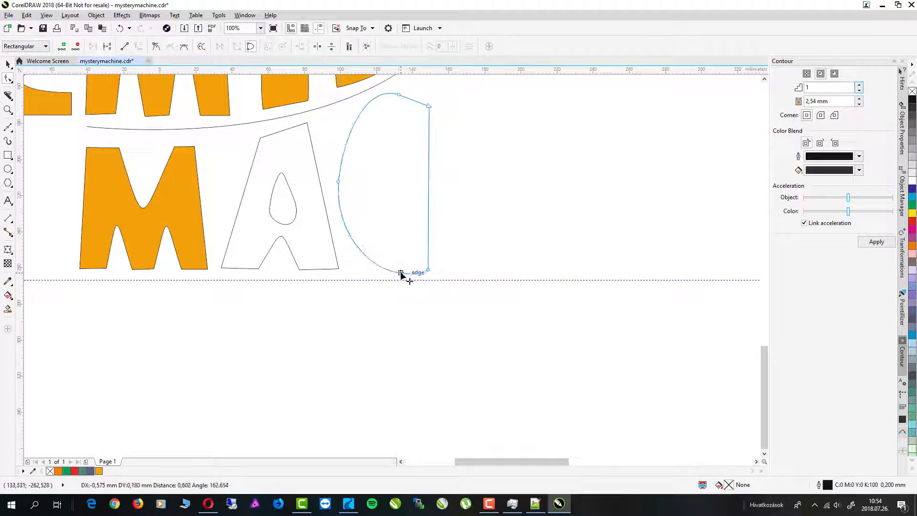
drag(431, 90, 430, 86)
scroll(422, 89, down, 2)
scroll(425, 80, up, 2)
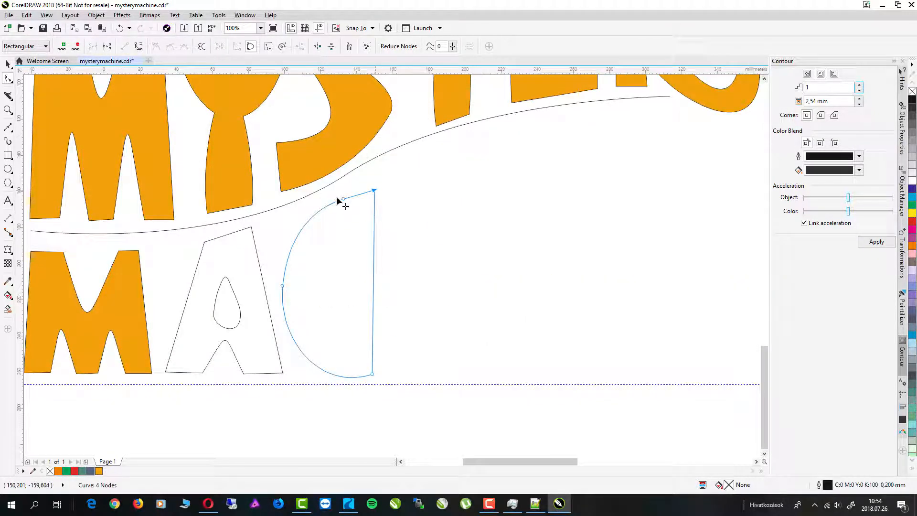
- Draw an ellipse about 39 × 43 mm over the shape's straight edge and trim it out to form a C
click(7, 169)
drag(399, 231, 328, 309)
drag(364, 271, 363, 286)
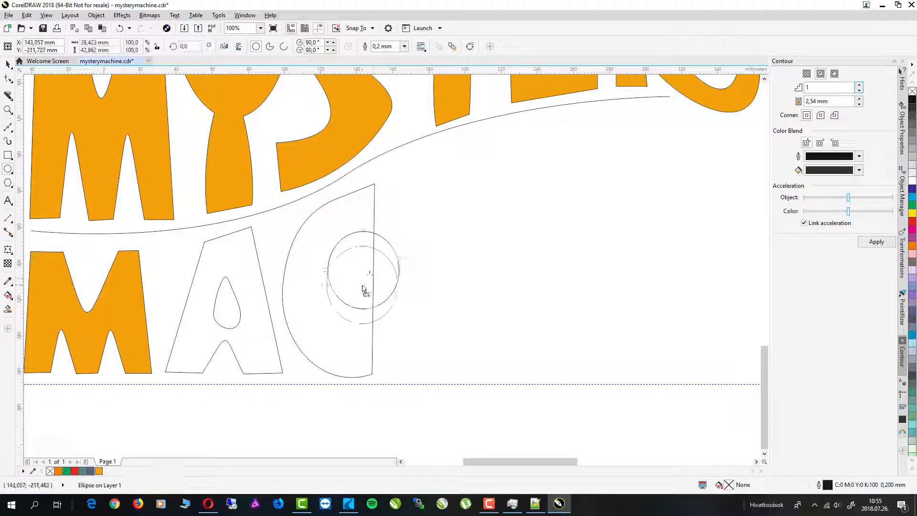
key(space)
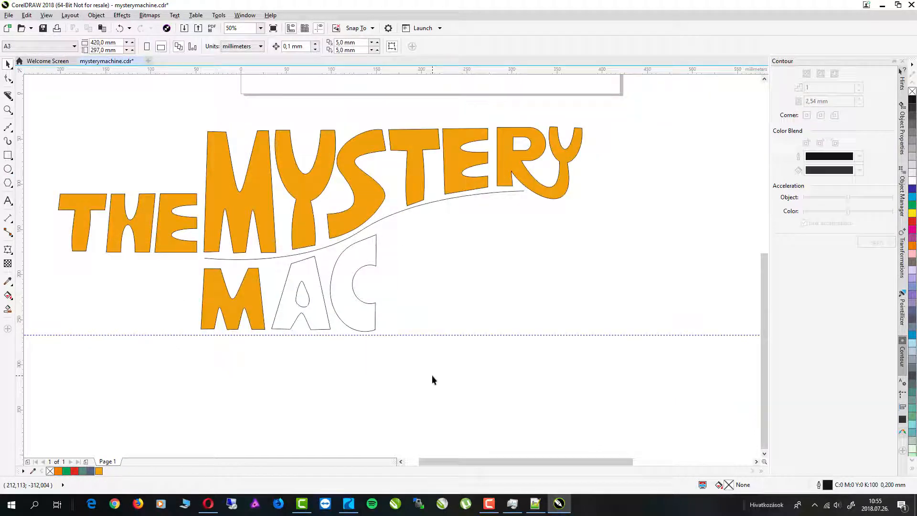
- Place a copy of the H after the C and enlarge it to about 95 × 114 mm
click(138, 224)
drag(407, 305, 407, 305)
drag(431, 273, 472, 196)
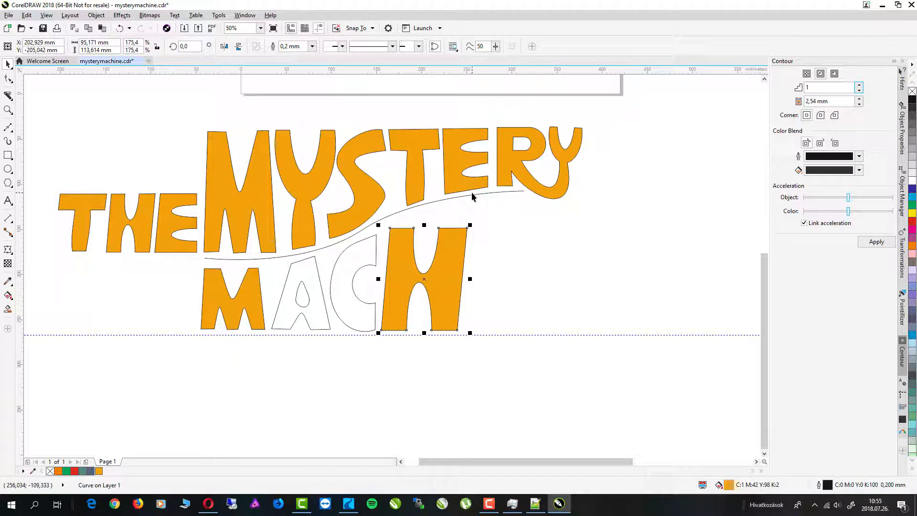
- Adjust the curve of the C near its lower end corner
key(F10)
click(376, 245)
scroll(373, 248, up, 3)
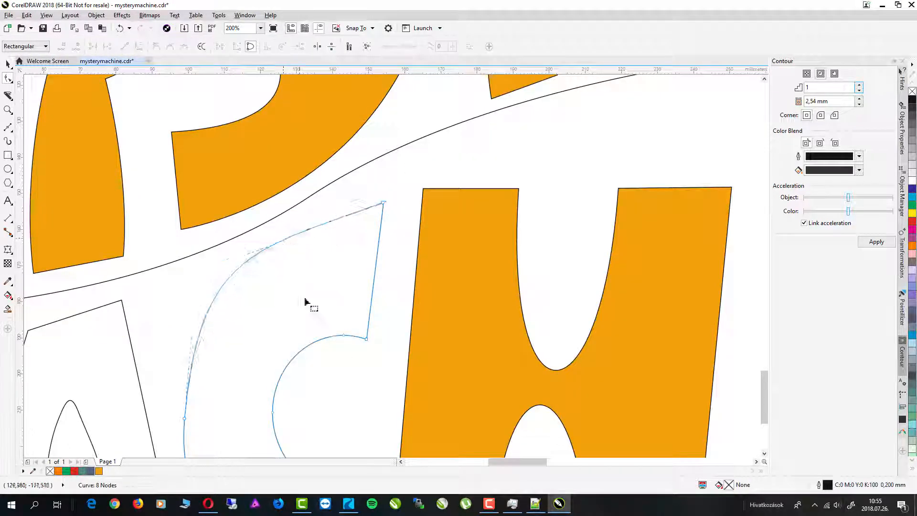
scroll(305, 301, down, 3)
scroll(316, 379, up, 1)
drag(322, 370, 319, 371)
scroll(370, 378, down, 1)
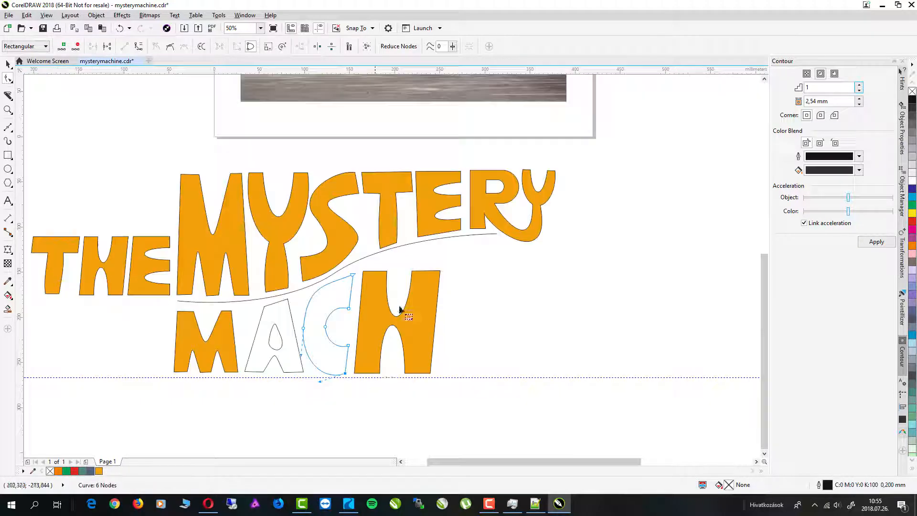
- Raise the large H's upper corners to follow the wavy line and widen its upper opening
click(400, 306)
scroll(397, 289, up, 1)
drag(374, 255, 376, 240)
drag(424, 255, 420, 225)
drag(480, 255, 475, 211)
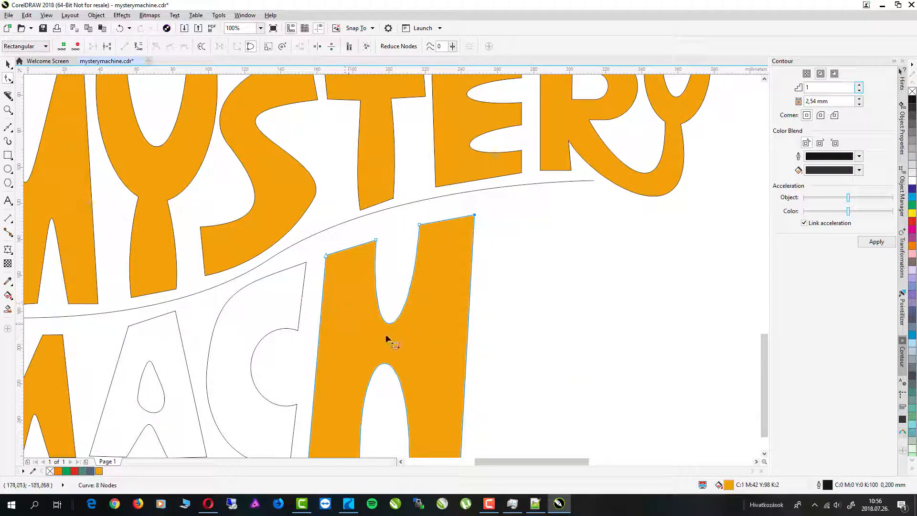
drag(420, 225, 428, 222)
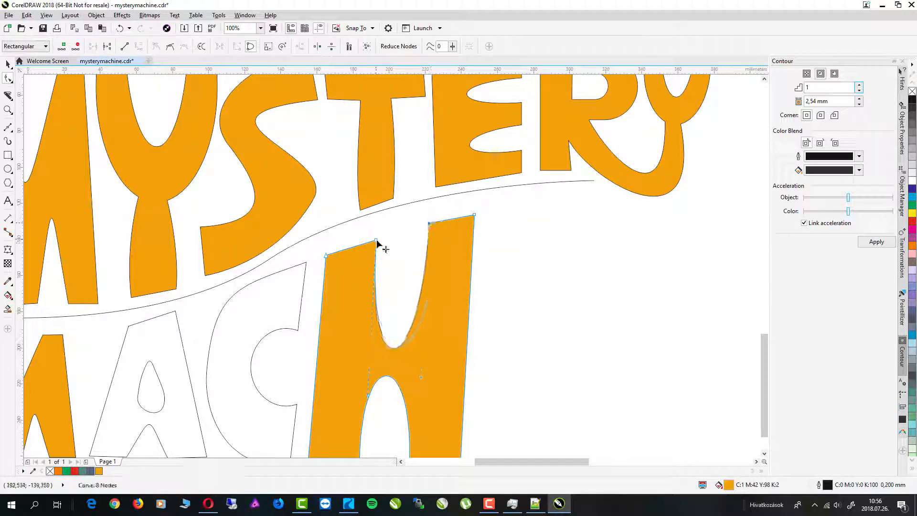
drag(376, 240, 370, 242)
- Draw a narrow rectangle about 137 mm high after the H and convert its long sides to curves
scroll(374, 287, down, 1)
key(F6)
drag(435, 248, 451, 373)
right_click(435, 313)
click(474, 78)
right_click(433, 309)
click(459, 352)
right_click(449, 310)
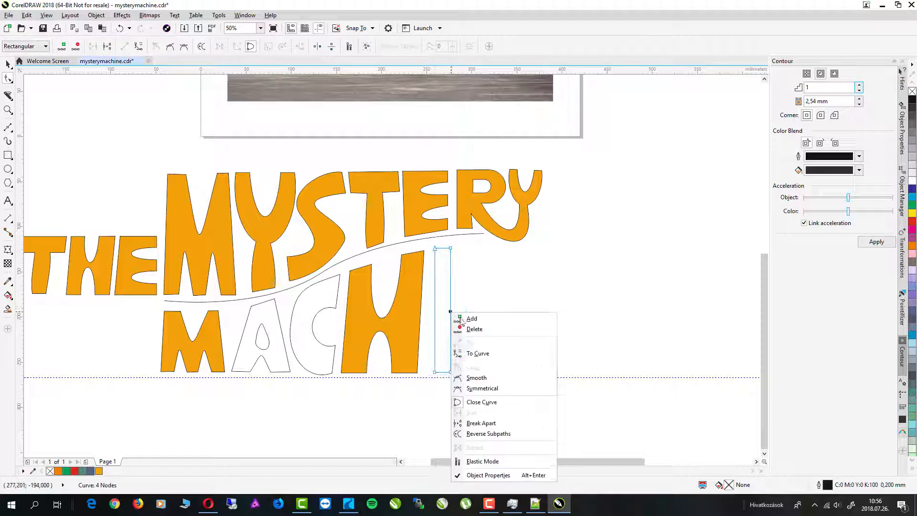
click(465, 353)
- Bend the narrow rectangle's long sides and shift its lower corners toward the H to form a slanted I
drag(435, 310, 455, 309)
scroll(435, 364, up, 1)
drag(435, 380, 420, 379)
drag(467, 380, 447, 379)
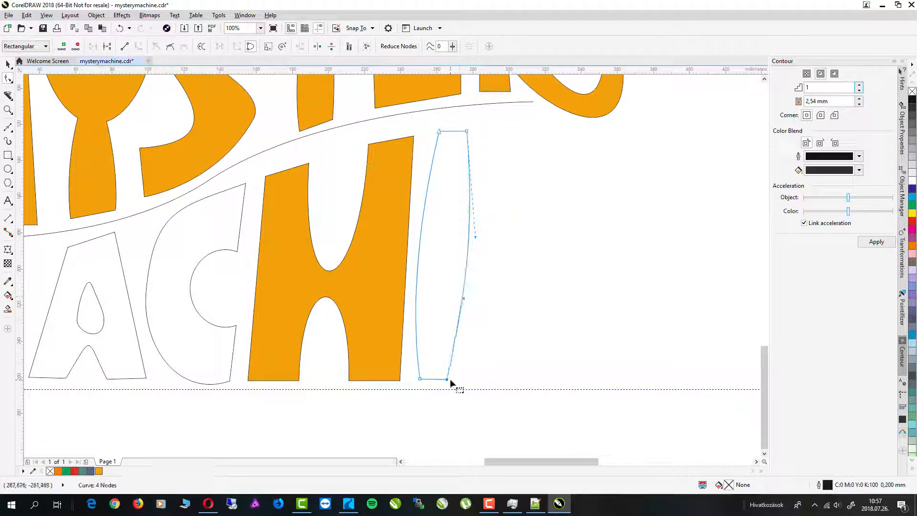
drag(455, 381, 455, 381)
scroll(455, 380, down, 2)
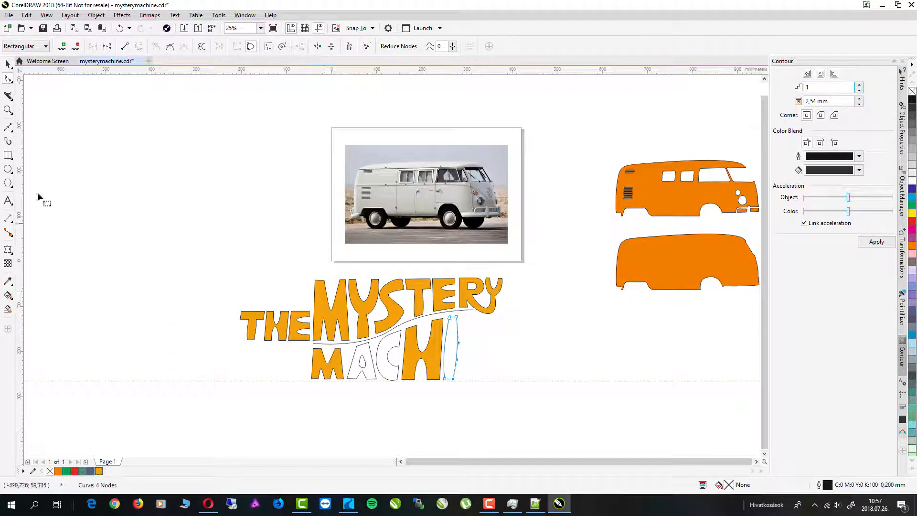
- Place a copy of the I beside it and turn the copy's side facing the I into a straight line
key(F6)
click(5, 80)
scroll(471, 351, up, 2)
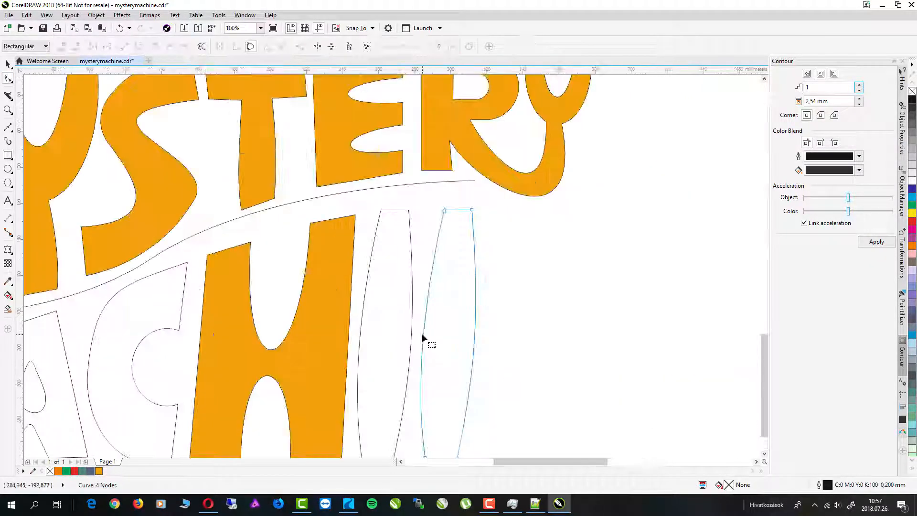
right_click(424, 334)
right_click(423, 334)
click(468, 196)
scroll(469, 330, down, 1)
key(space)
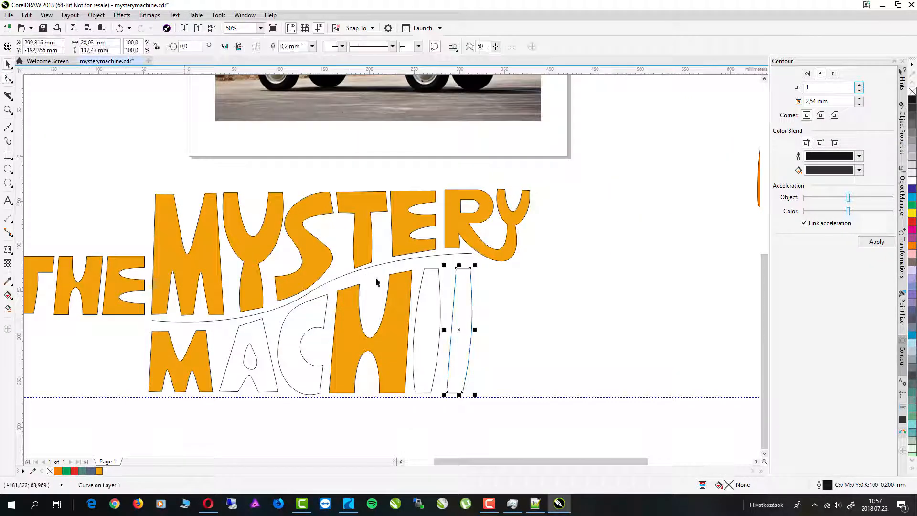
- Tighten the spacing of the second word by moving the A, C, H, I and the straight-sided stroke closer together
click(377, 281)
scroll(261, 393, up, 1)
drag(261, 394, 255, 394)
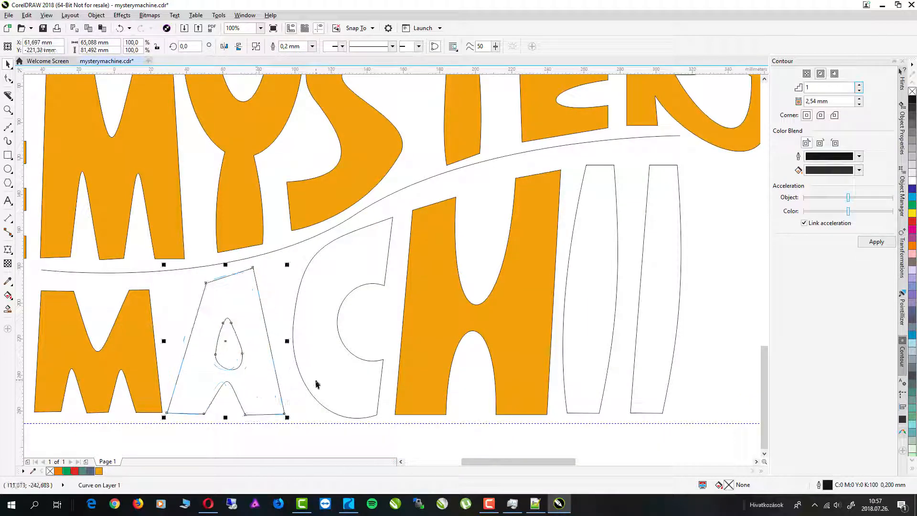
drag(317, 379, 303, 379)
drag(430, 400, 405, 403)
drag(598, 331, 571, 329)
drag(663, 324, 625, 330)
scroll(475, 330, down, 1)
drag(497, 320, 498, 319)
drag(524, 336, 516, 335)
drag(550, 336, 542, 336)
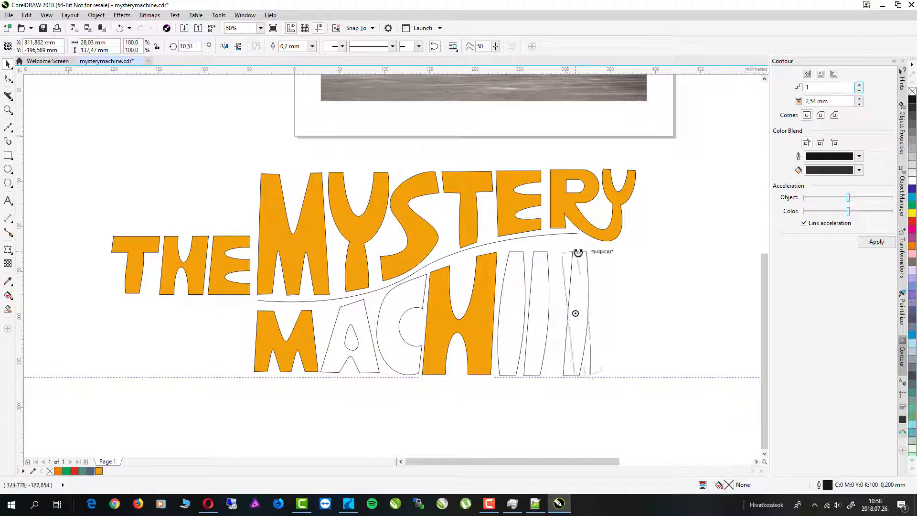
- Arrange copies of the straight-sided stroke as a second upright and a tilted diagonal, and weld the three into an N
drag(578, 253, 570, 253)
key(ctrl+z)
drag(576, 327, 571, 327)
drag(570, 329, 575, 329)
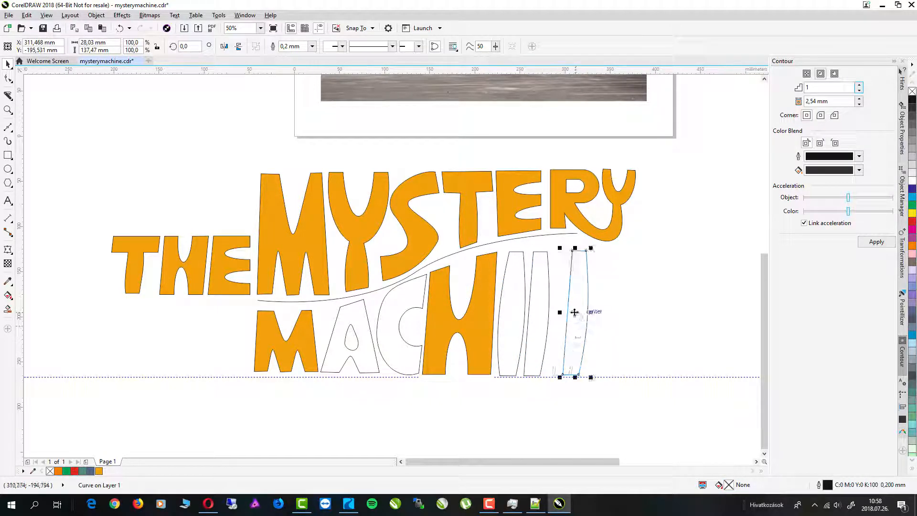
drag(587, 246, 566, 243)
drag(569, 350, 558, 350)
shift+click(575, 351)
shift+click(537, 354)
click(287, 46)
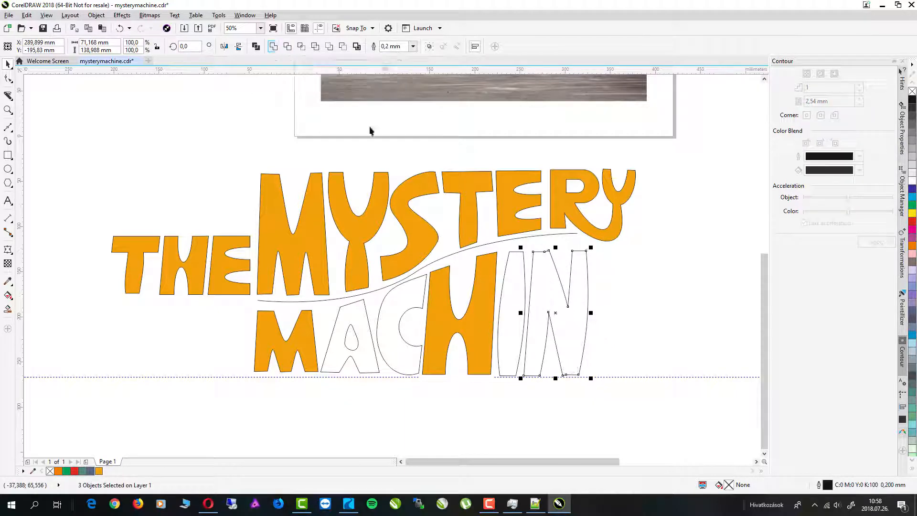
- Remove the stray node from the N, raise the tip of its upper notch and curve the notch's diagonal side
key(F10)
scroll(565, 262, up, 2)
double_click(485, 219)
scroll(624, 231, down, 2)
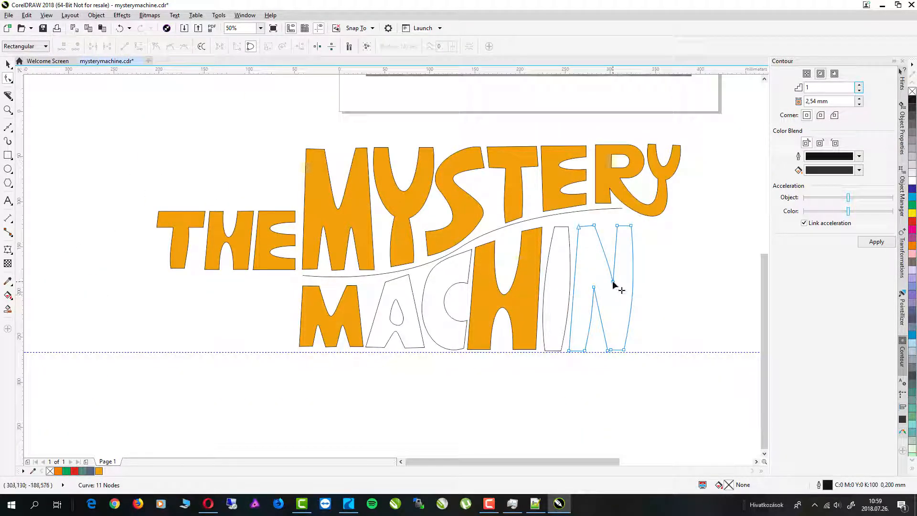
scroll(613, 282, up, 2)
drag(613, 282, 611, 175)
scroll(610, 159, down, 2)
scroll(613, 150, up, 1)
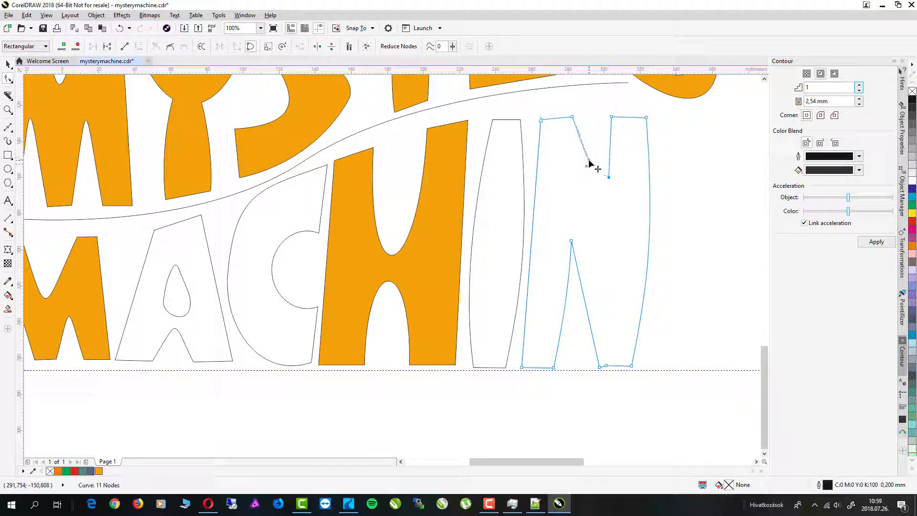
- Reshape the N's lower notch by lowering its tip, straightening one side and curving the diagonal side
drag(570, 294, 565, 306)
right_click(558, 348)
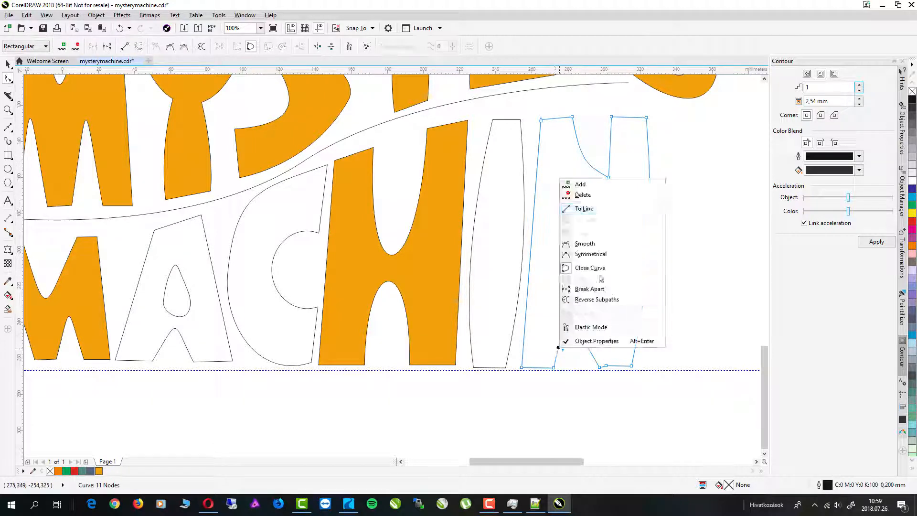
click(585, 209)
right_click(590, 350)
click(607, 213)
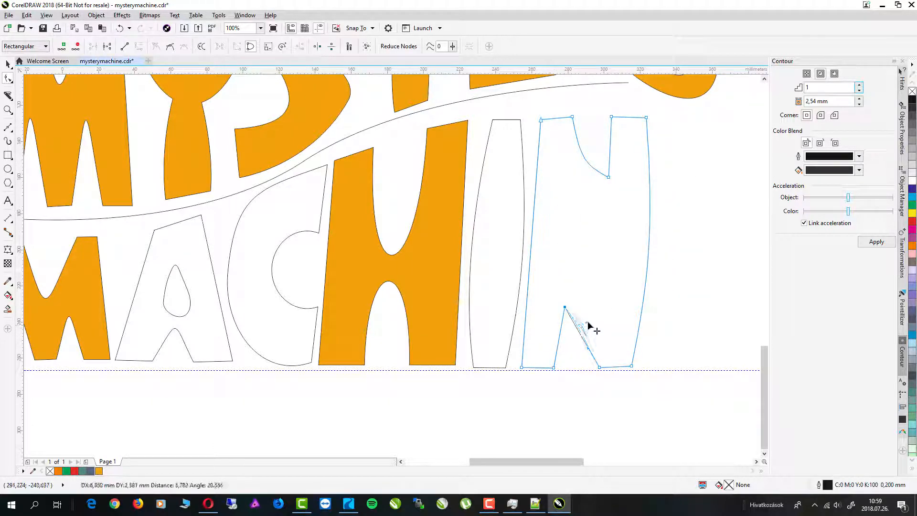
drag(565, 306, 567, 285)
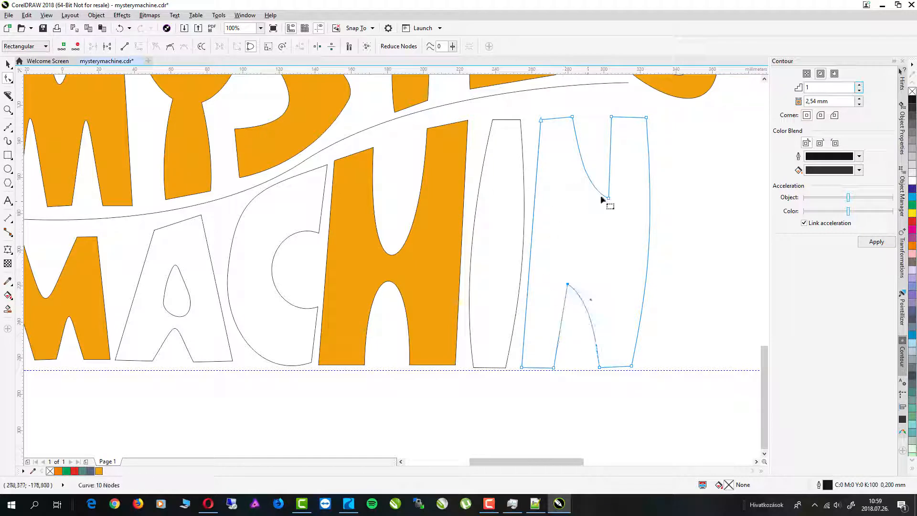
- Fill the unfilled N, I, A and C with the same orange as the other letters
scroll(587, 205, down, 1)
key(space)
key(ctrl+r)
click(549, 260)
key(ctrl+r)
click(376, 272)
key(ctrl+r)
click(409, 239)
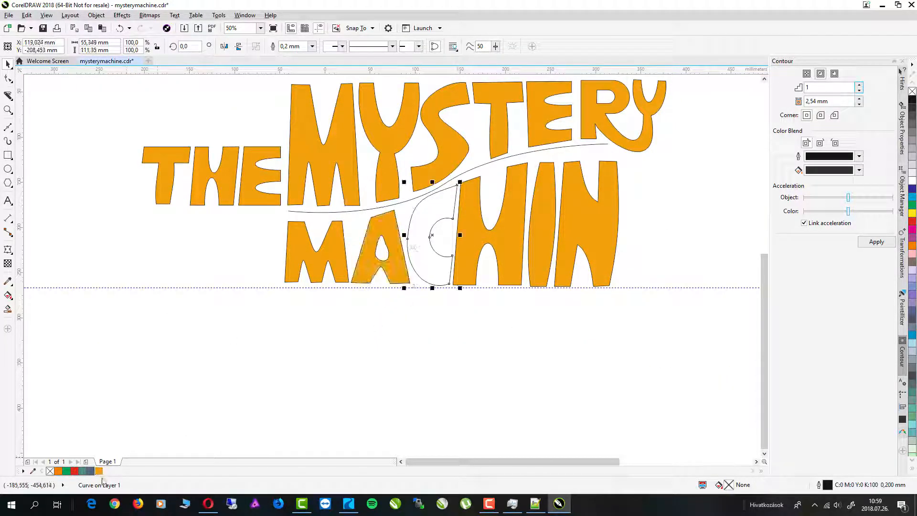
key(ctrl+r)
click(303, 409)
- Turn the N's curved outer side into a straight line
click(585, 254)
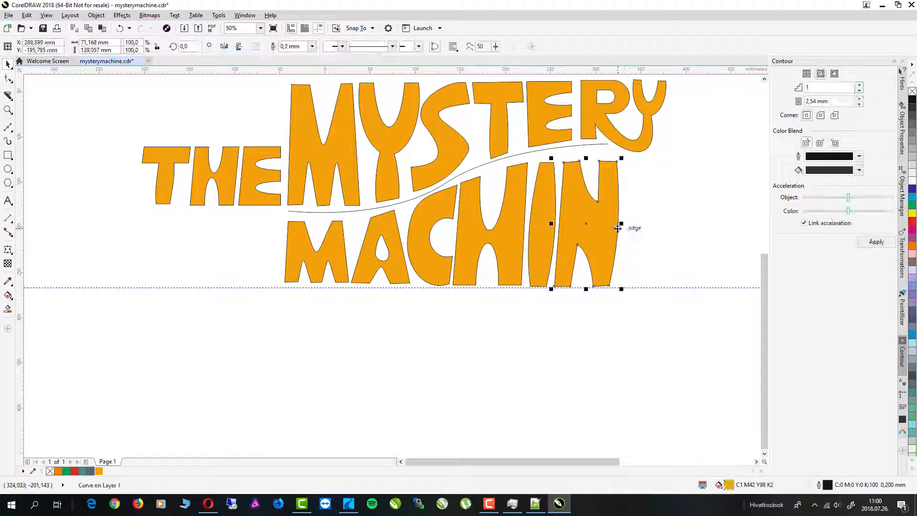
right_click(617, 229)
click(555, 203)
key(space)
right_click(616, 225)
click(641, 259)
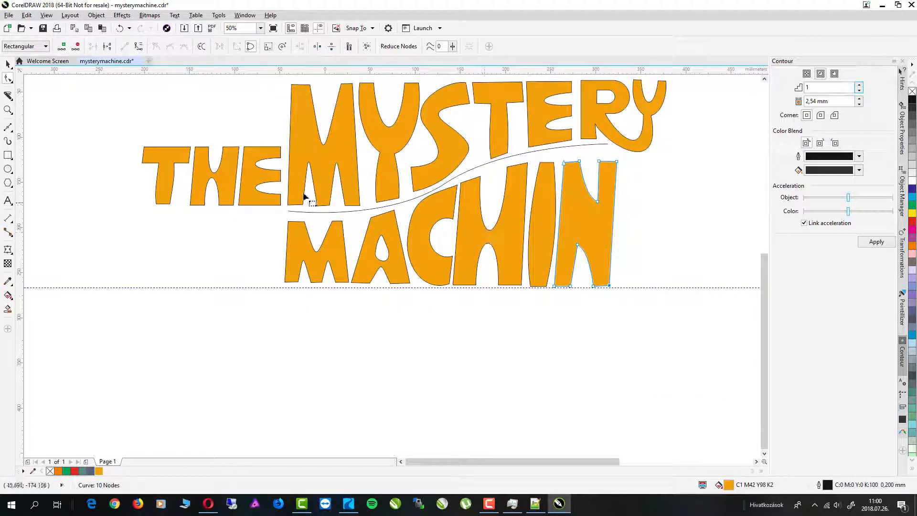
- Place a copy of the E from "THE" after the N and enlarge it to about 55 × 135 mm
click(259, 175)
click(8, 64)
drag(259, 176, 493, 222)
drag(640, 260, 641, 260)
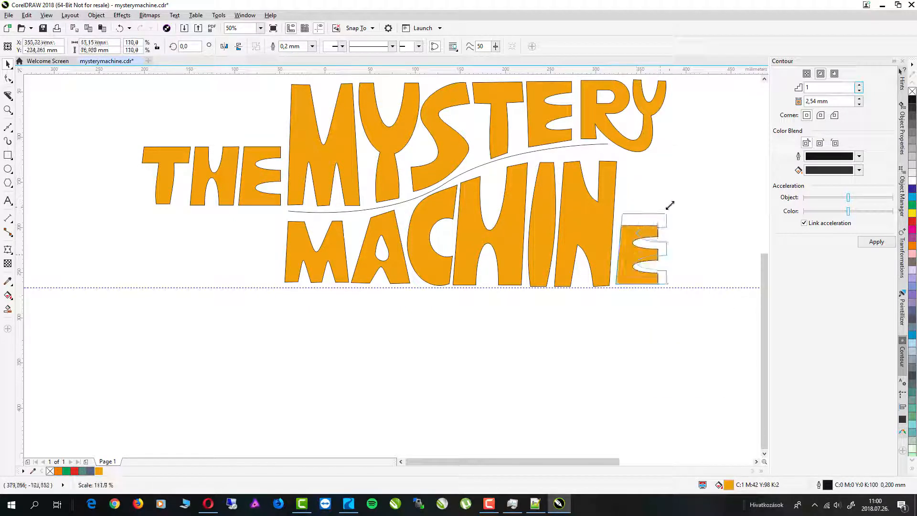
drag(660, 223, 706, 159)
drag(671, 225, 670, 225)
- Raise the top corners of the second word's I, N and E to follow the wavy line
scroll(583, 163, up, 1)
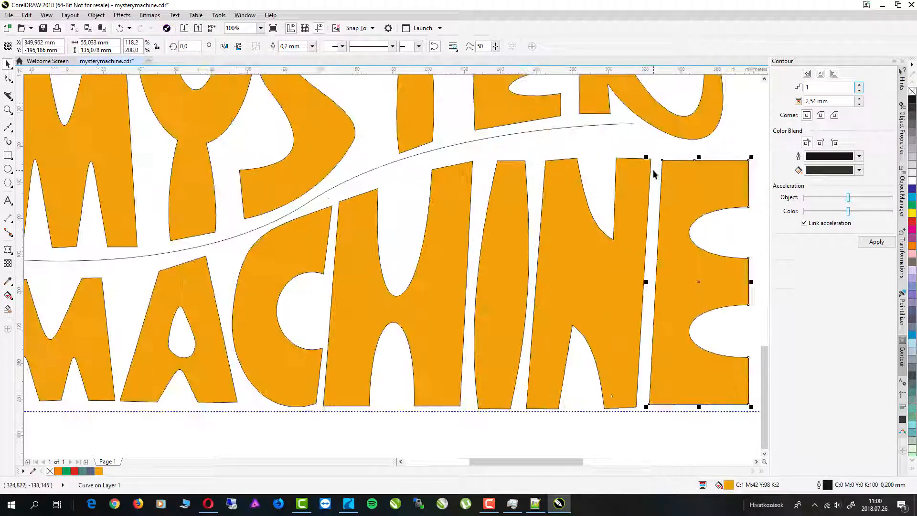
click(7, 78)
click(525, 154)
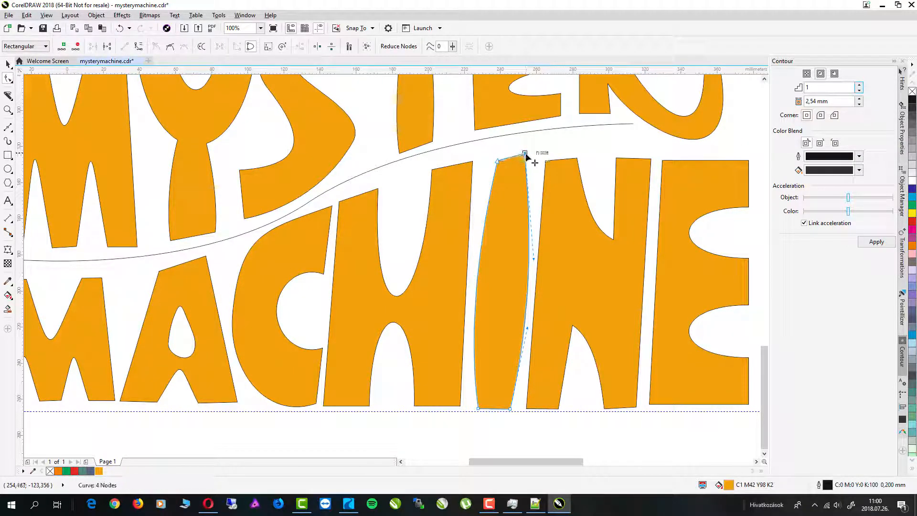
drag(497, 161, 498, 160)
click(575, 161)
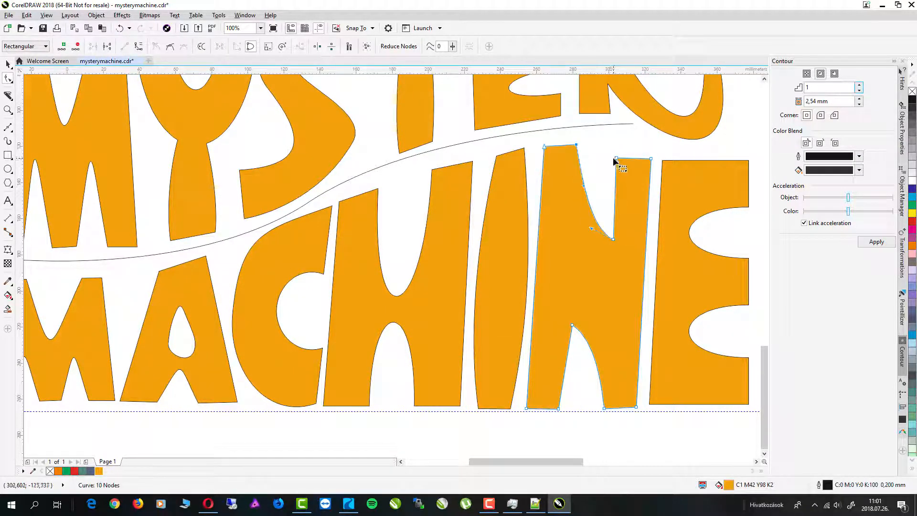
drag(652, 138, 652, 137)
scroll(613, 246, down, 2)
scroll(631, 262, up, 1)
click(632, 195)
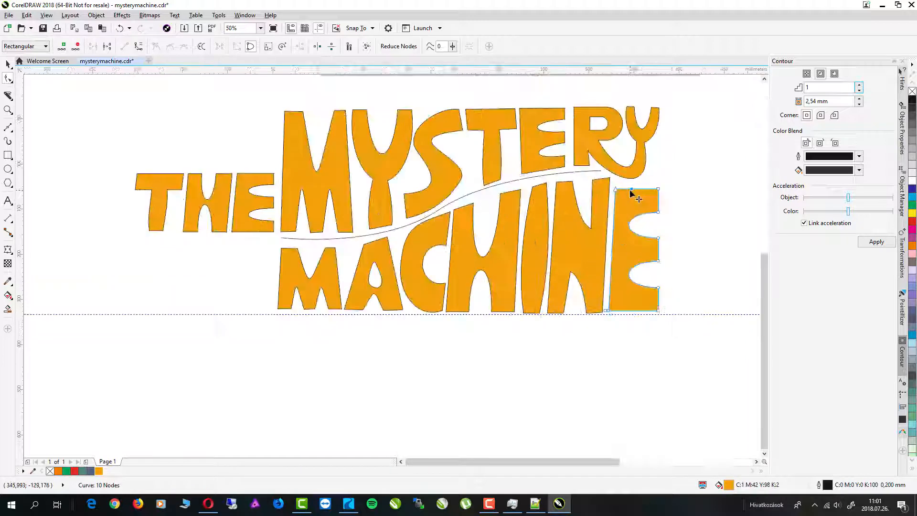
drag(616, 189, 616, 182)
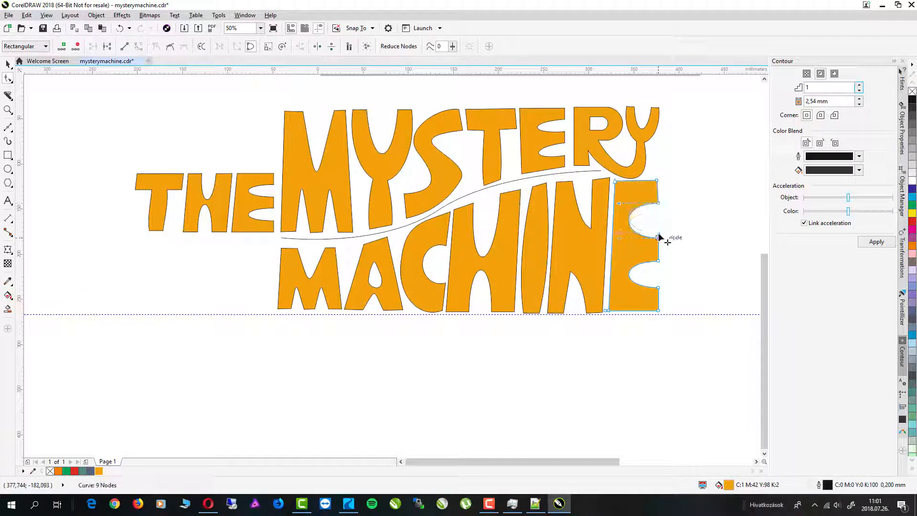
- Delete the wavy line and move the whole lettering below the horizontal guideline
click(309, 239)
key(space)
key(Delete)
scroll(478, 262, down, 1)
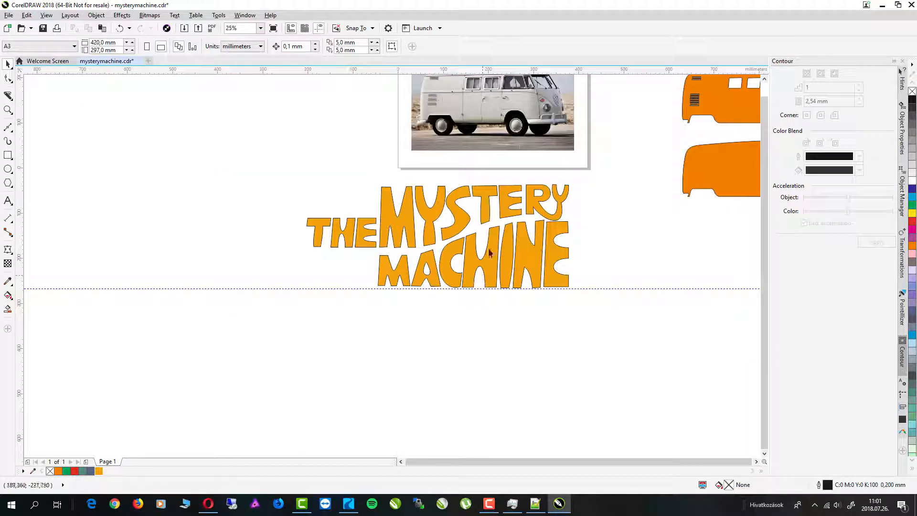
drag(430, 231, 324, 354)
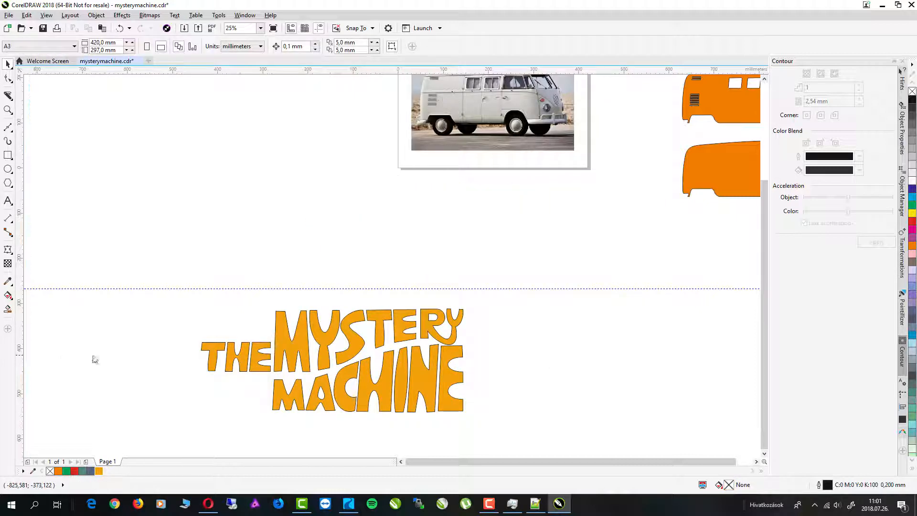
- Set guidelines around the lettering and draw a rectangle about 313 mm high along them to enclose it
drag(94, 359, 189, 363)
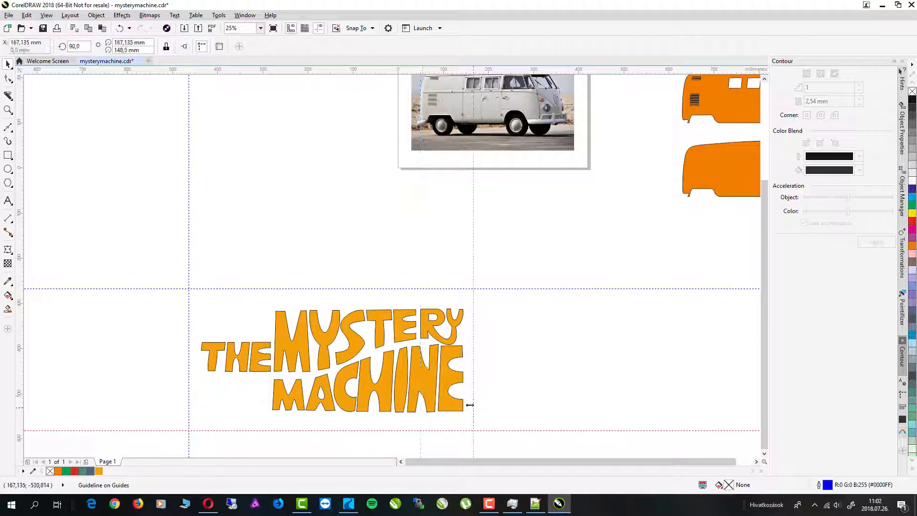
key(F6)
mouse_move(188, 289)
mouse_down()
mouse_move(260, 344)
mouse_move(474, 430)
mouse_up()
- Draw three triangular spikes with straight lines, projecting outward from the rectangle's lower edge section beside "THE"
key(F5)
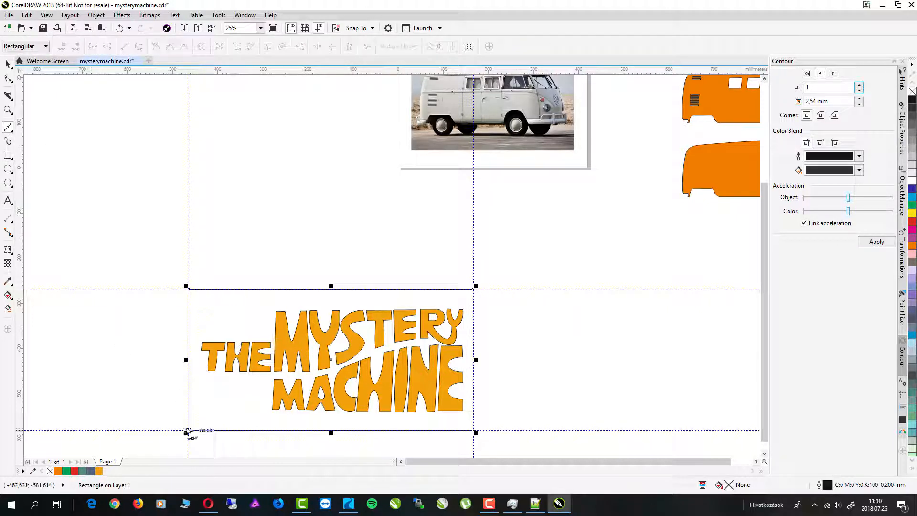
click(189, 431)
click(153, 420)
click(200, 416)
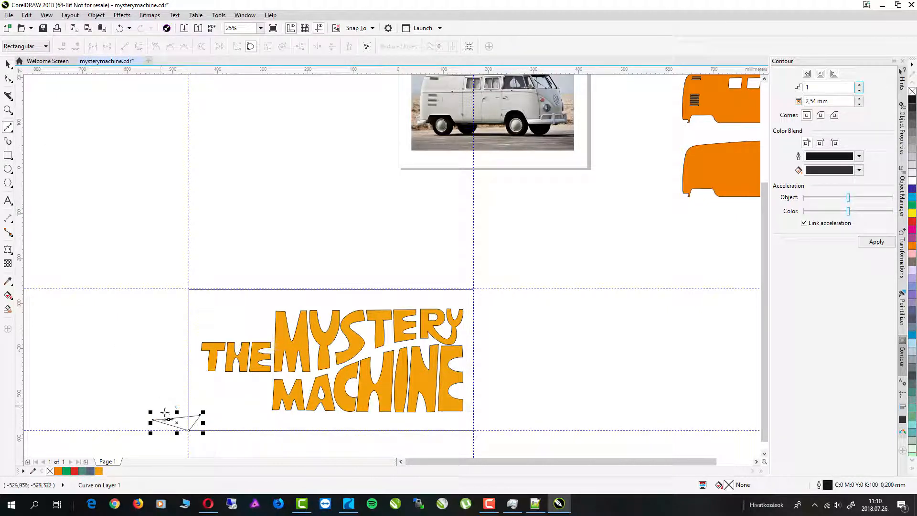
click(176, 391)
click(192, 367)
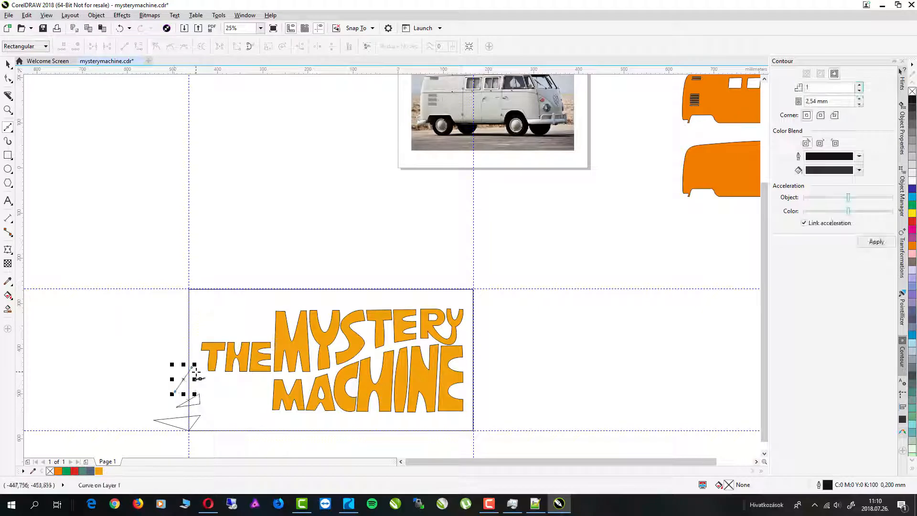
click(199, 375)
click(175, 392)
- Weld the three triangular spikes to the rectangle around the lettering
key(space)
drag(208, 364, 145, 436)
scroll(223, 420, down, 1)
shift+click(223, 359)
click(273, 46)
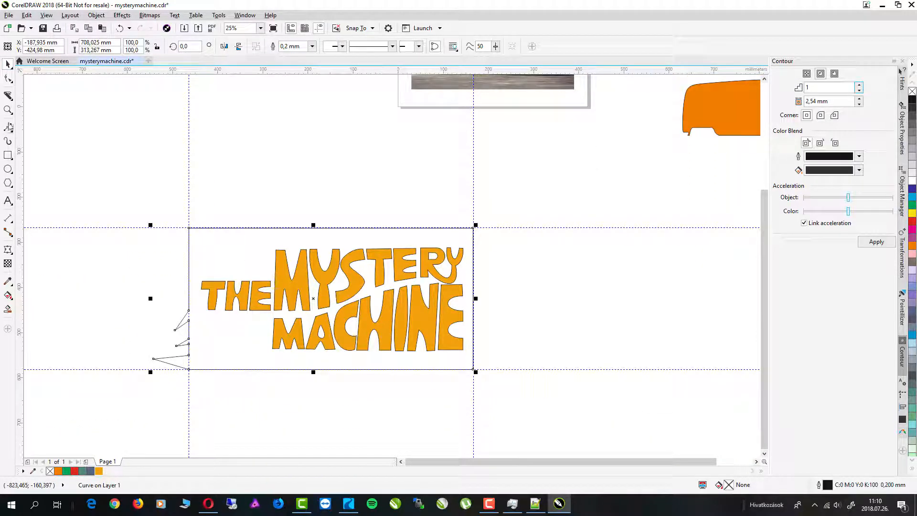
- Convert the straight edges around the lowest spike to curves and bend the edge between the two lower spikes into a deep recess
click(7, 78)
scroll(186, 365, up, 2)
right_click(158, 328)
click(184, 200)
right_click(196, 301)
click(223, 341)
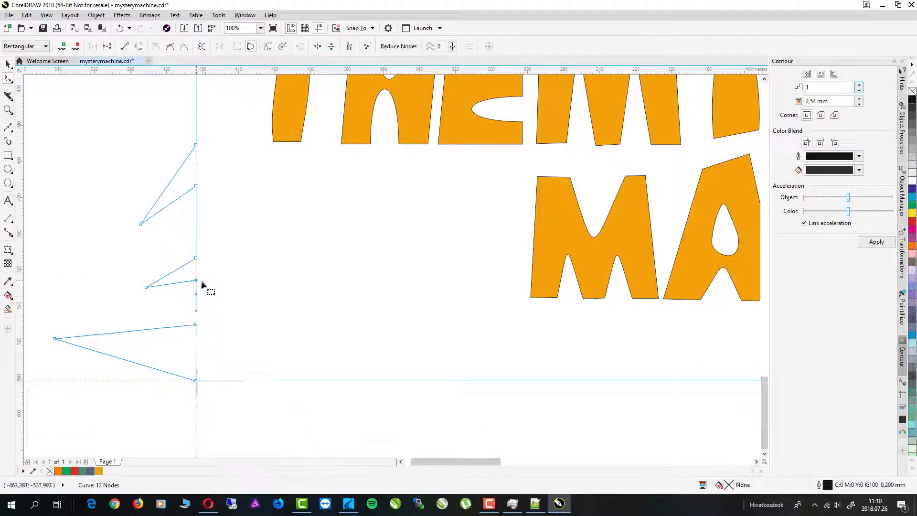
drag(163, 324, 164, 332)
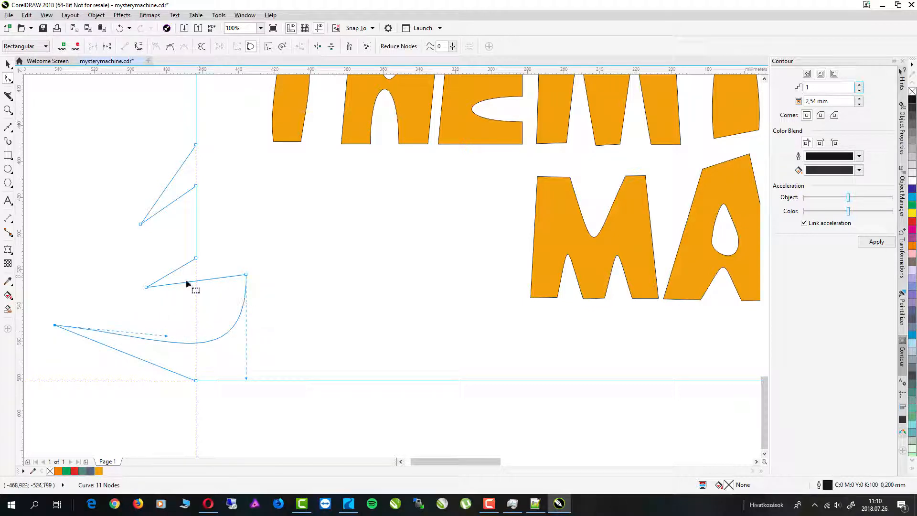
- Reshape the middle and upper spikes into curved recesses, deleting the surplus corner node and shifting the side edge's lower node outward
drag(196, 258, 232, 241)
drag(146, 288, 139, 275)
double_click(246, 274)
drag(180, 200, 229, 219)
drag(196, 145, 139, 137)
- Convert the side edge above the spikes to a curve and delete an unneeded node on it
right_click(141, 119)
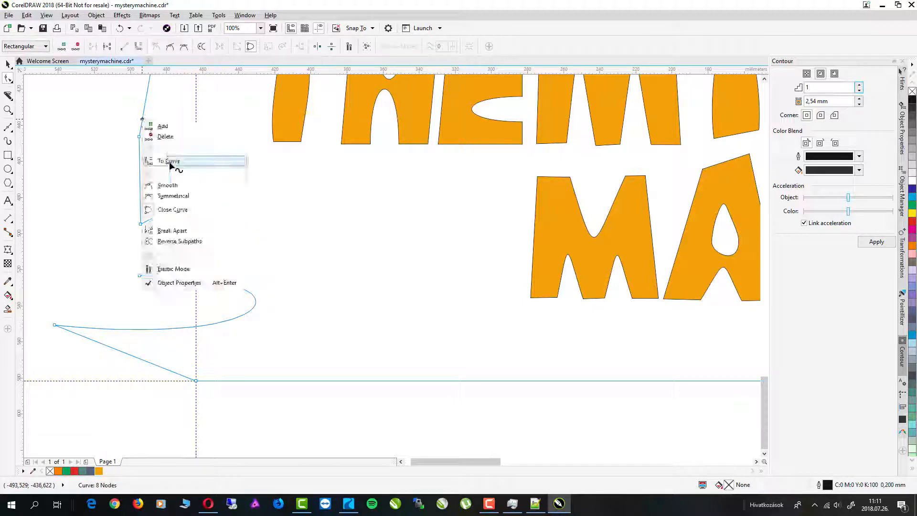
click(170, 162)
right_click(140, 169)
click(163, 186)
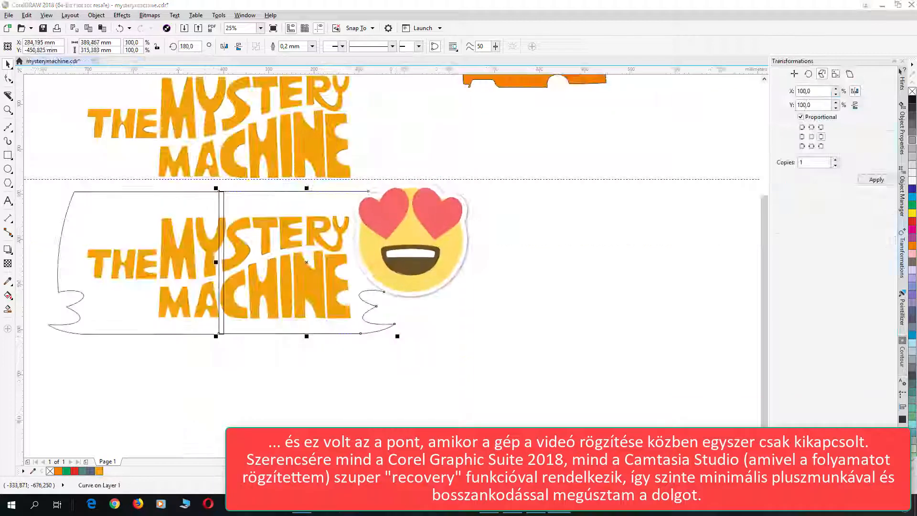
- Weld the mirrored background half to the original half to form one outline around the lettering
shift+click(100, 334)
click(318, 46)
scroll(286, 323, down, 1)
key(F10)
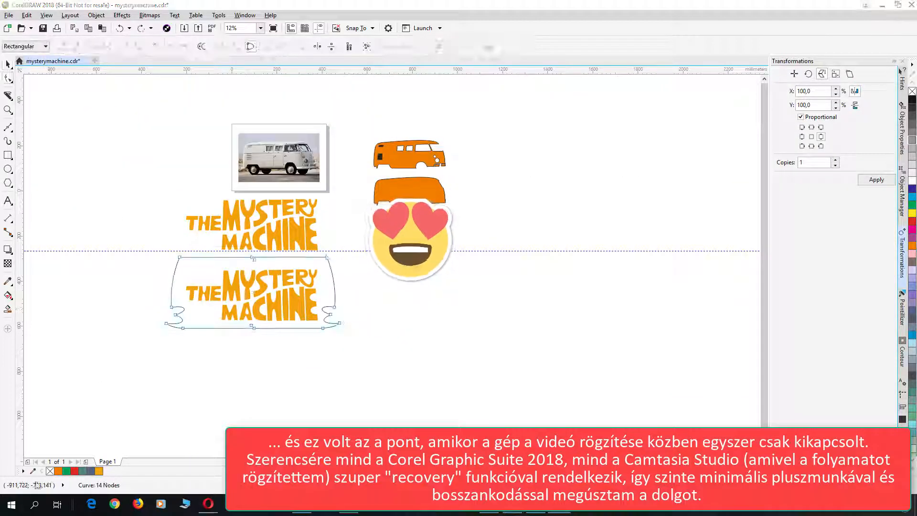
- Reshape the right end of the background outline by pulling its side node outward and adjusting the nodes near the lower spikes
drag(324, 307, 330, 286)
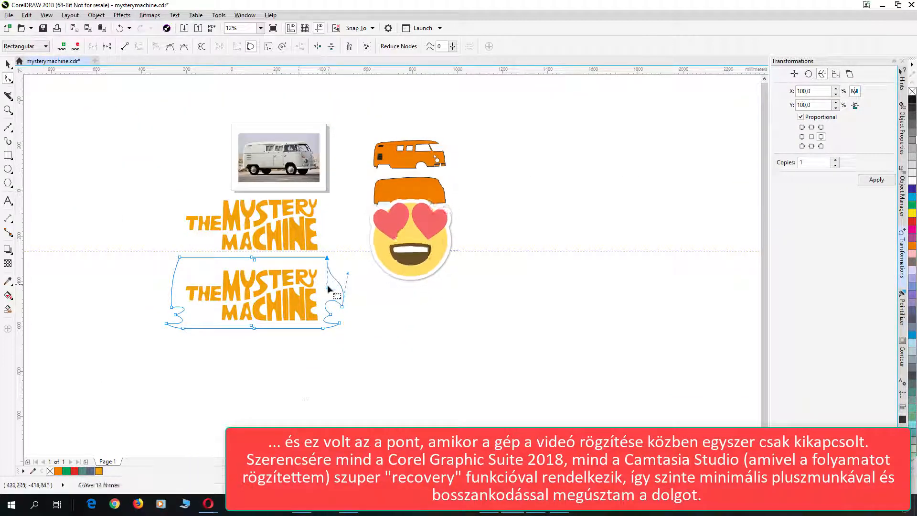
scroll(330, 317, up, 1)
double_click(315, 339)
drag(349, 330, 306, 317)
- Fill the background shape with pale green (C40 M0 Y40 K0) and send it behind the lettering
scroll(912, 287, down, 2)
click(912, 408)
key(space)
scroll(101, 267, down, 1)
click(145, 257)
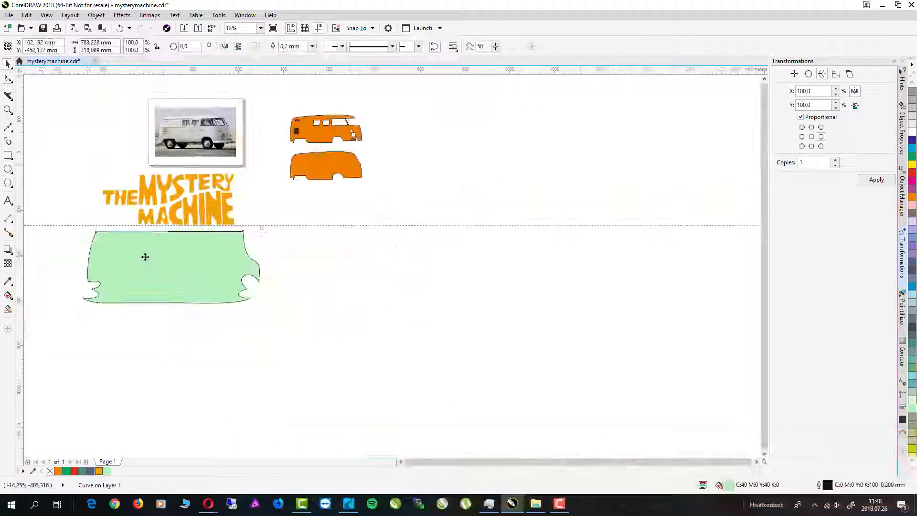
right_click(145, 256)
mouse_move(201, 386)
click(287, 457)
- Recolour the background shape lime green (C40 M0 Y100 K0) and move the sign with its orange-red lettering to the right
click(912, 449)
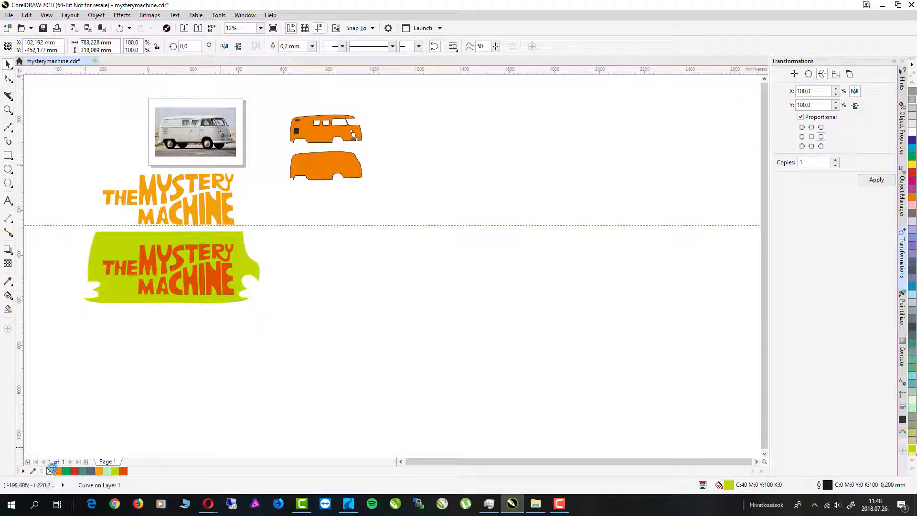
drag(78, 231, 288, 232)
- Draw a circle about 59 × 61 mm beside the sign, add a 2.54 mm inside contour and break the contour group apart
click(8, 170)
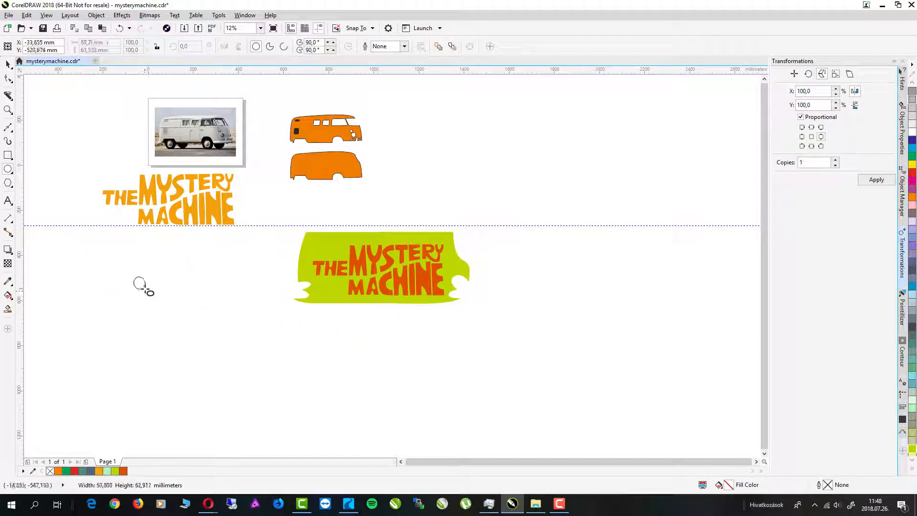
drag(129, 273, 151, 295)
click(902, 356)
scroll(139, 286, up, 3)
right_click(188, 301)
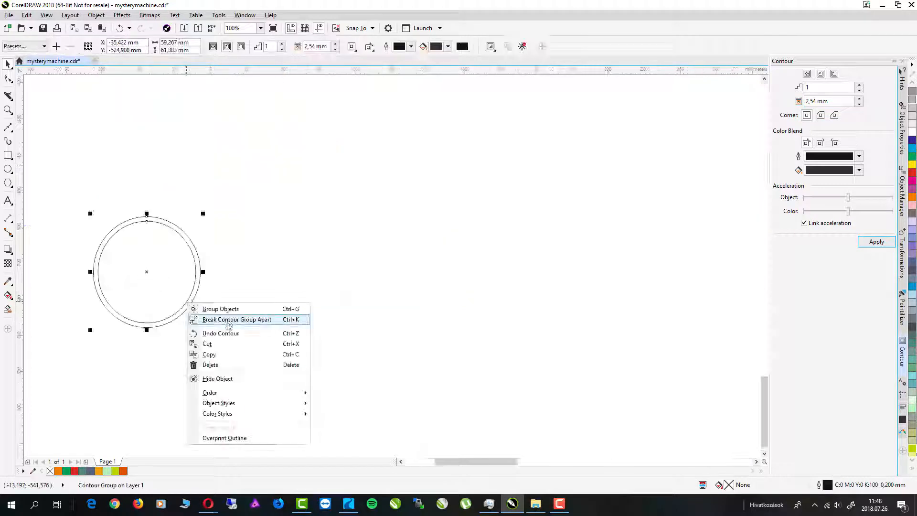
click(227, 320)
- Fill the outer circle with grey-brown (C0 M20 Y20 K60) and the inner circle with red
click(153, 259)
click(200, 271)
click(912, 204)
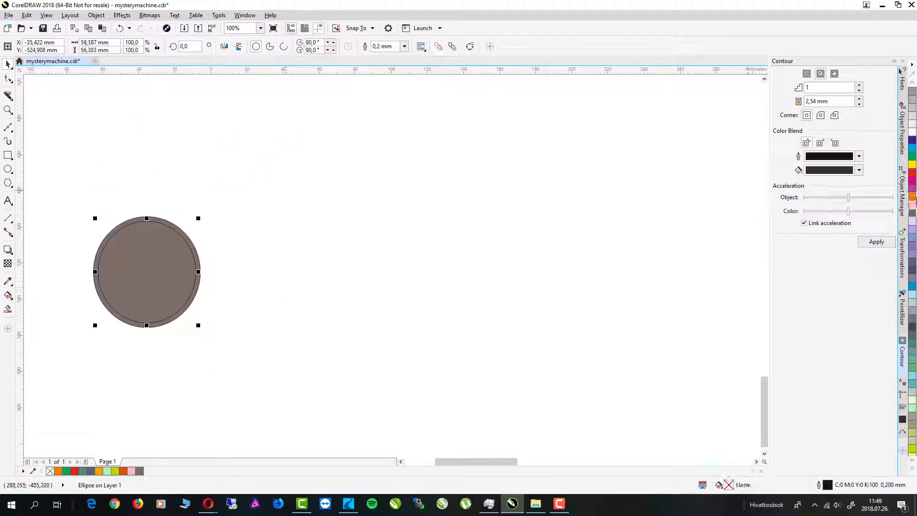
click(912, 172)
- Remove the outlines from both circles and recolour only the inner circle with the lettering's orange-red
scroll(239, 308, down, 2)
drag(187, 246, 244, 325)
right_click(50, 471)
click(124, 471)
key(ctrl+z)
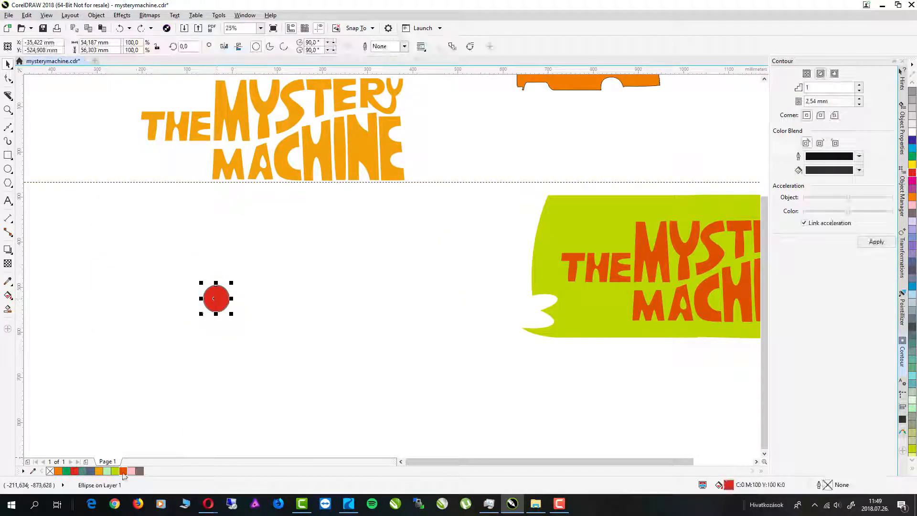
click(123, 472)
key(Escape)
- Draw a long ellipse as a petal above the circle, tilt it about 24.5° and set its rotation centre on the circle's centre
key(F7)
drag(186, 243, 213, 294)
click(200, 269)
drag(216, 240, 204, 237)
scroll(206, 291, up, 1)
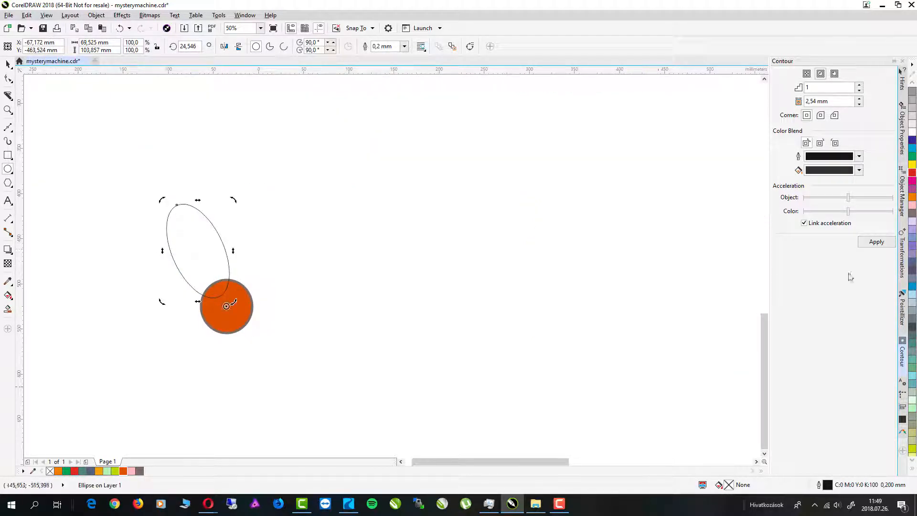
- Rotate the petal around the circle in 45° steps with 8 copies and delete the duplicate petal
click(902, 253)
click(808, 74)
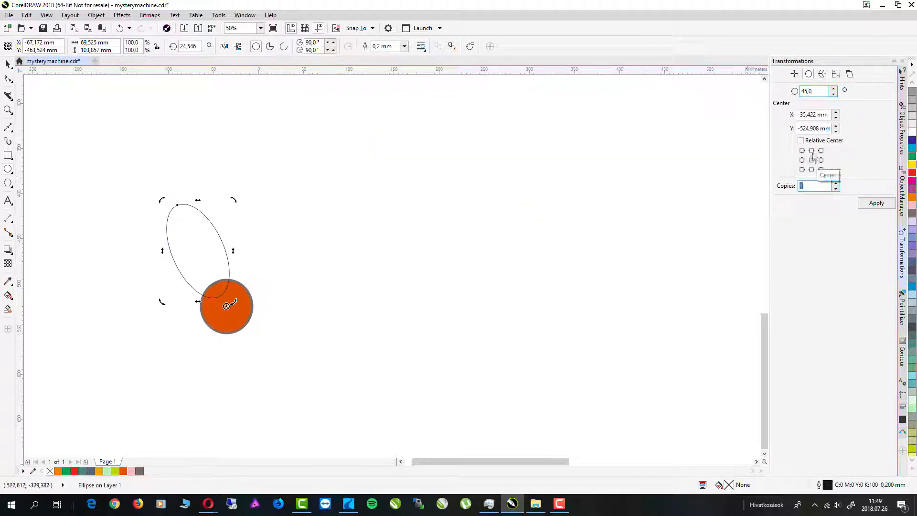
click(876, 203)
drag(71, 157, 422, 453)
key(Delete)
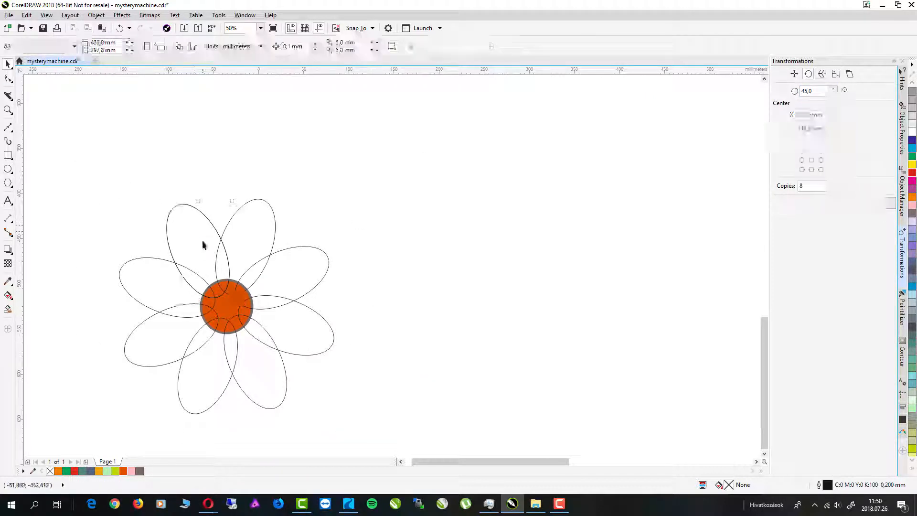
click(292, 327)
key(Escape)
- Select all the petals around the circle and weld them into a single flower shape
scroll(248, 310, up, 1)
scroll(358, 232, down, 1)
click(309, 188)
shift+click(353, 229)
shift+click(349, 287)
shift+click(316, 335)
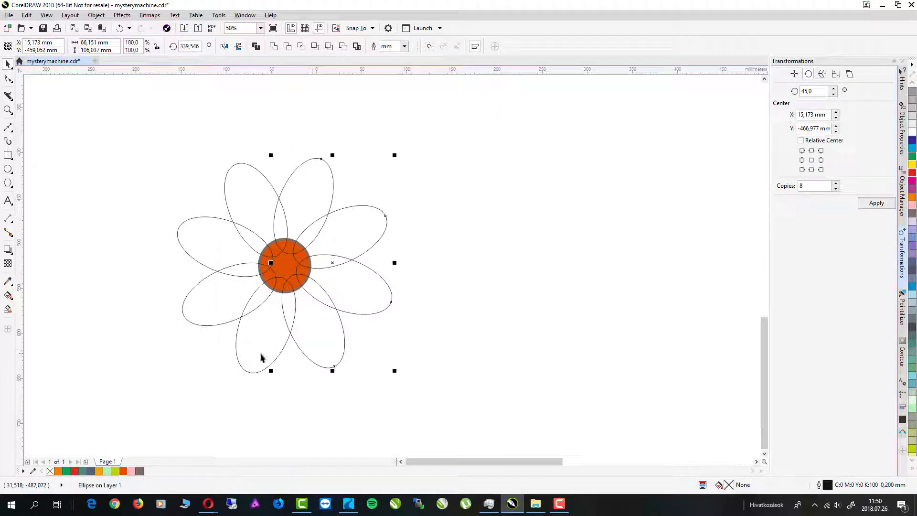
click(273, 47)
- Break the welded flower curve apart and delete the small leftover shape inside the centre circle
right_click(298, 217)
click(356, 271)
click(297, 265)
key(Delete)
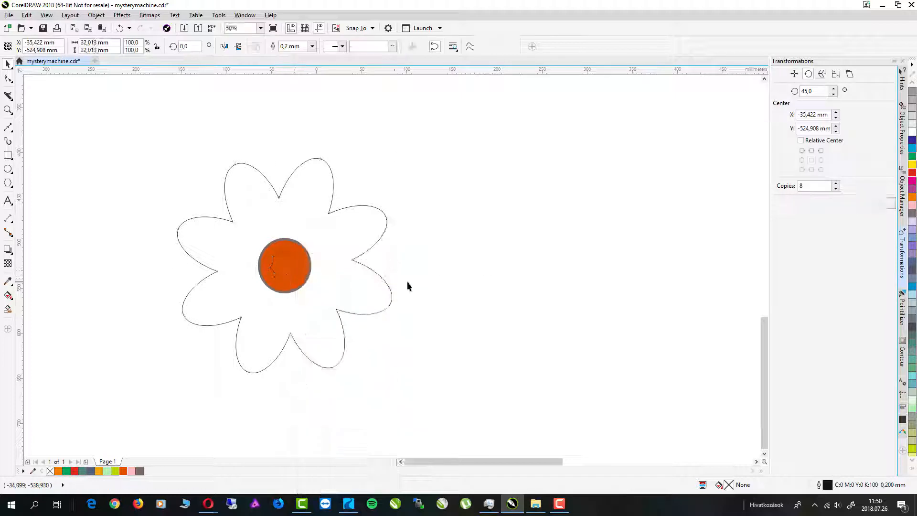
- Add a 2.54 mm inside contour to the flower outline and break the contour group apart
click(391, 291)
click(902, 354)
click(876, 242)
right_click(230, 181)
click(268, 200)
key(Escape)
- Fill the outer flower shape with dark grey and the inner flower shape with the lettering's orange-red
scroll(326, 162, up, 1)
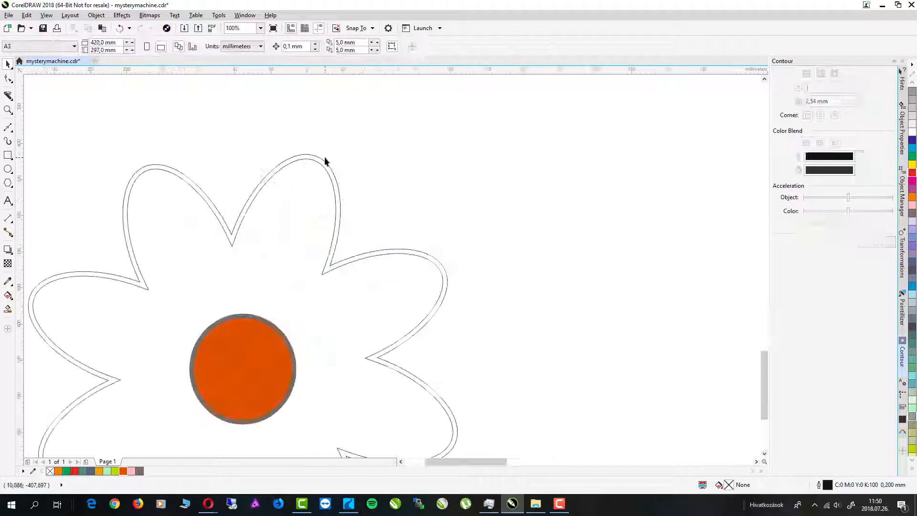
click(326, 160)
click(912, 326)
click(340, 299)
click(122, 471)
- Send both flower shapes to the back so they lie behind the centre circles
scroll(575, 358, down, 1)
scroll(534, 250, up, 1)
shift+click(460, 361)
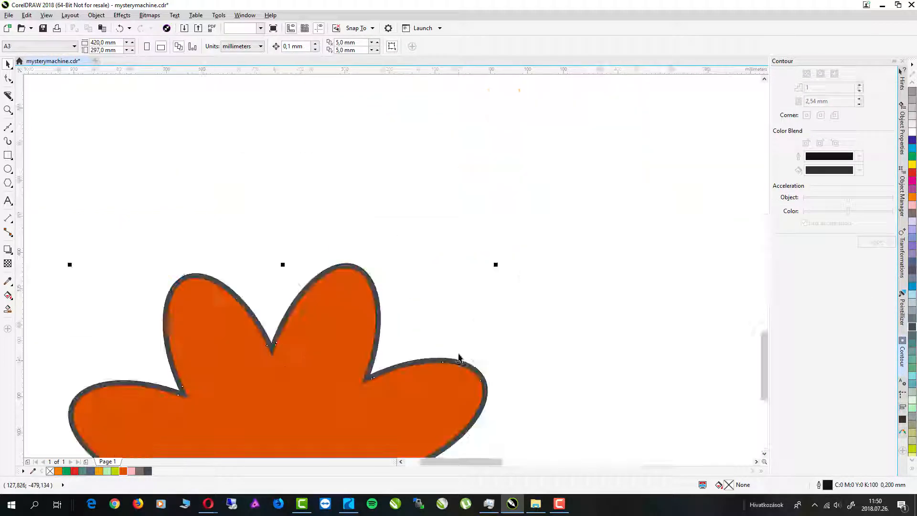
right_click(460, 360)
mouse_move(541, 267)
click(601, 300)
click(434, 297)
- Select all four parts of the flower and group them
scroll(435, 297, down, 2)
scroll(429, 360, up, 1)
click(388, 342)
scroll(389, 339, up, 3)
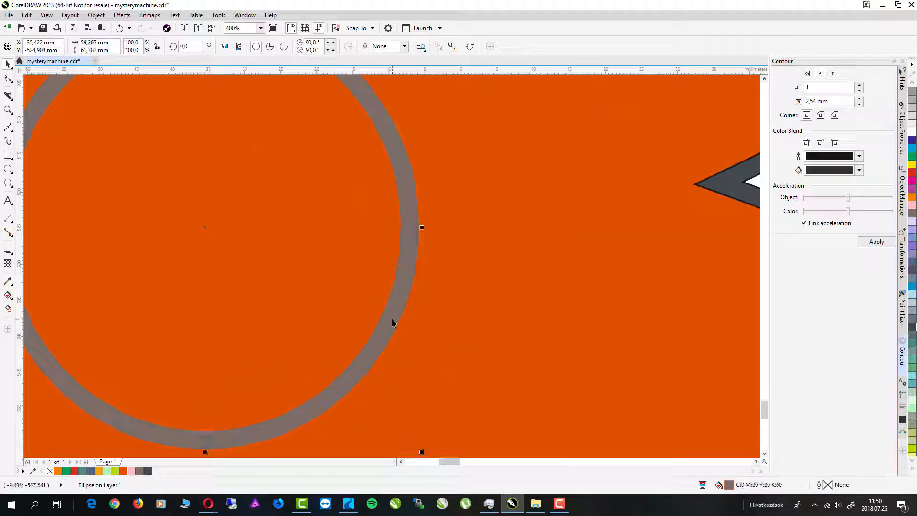
scroll(460, 365, down, 3)
scroll(296, 277, down, 2)
drag(289, 258, 345, 309)
key(ctrl+g)
- Place copies of the grouped flower to the right of the sign at 91.2 % scale
scroll(371, 301, up, 2)
scroll(512, 372, down, 2)
drag(234, 291, 603, 399)
scroll(603, 400, down, 2)
scroll(704, 409, up, 3)
scroll(143, 321, down, 3)
scroll(106, 331, up, 1)
drag(151, 305, 156, 300)
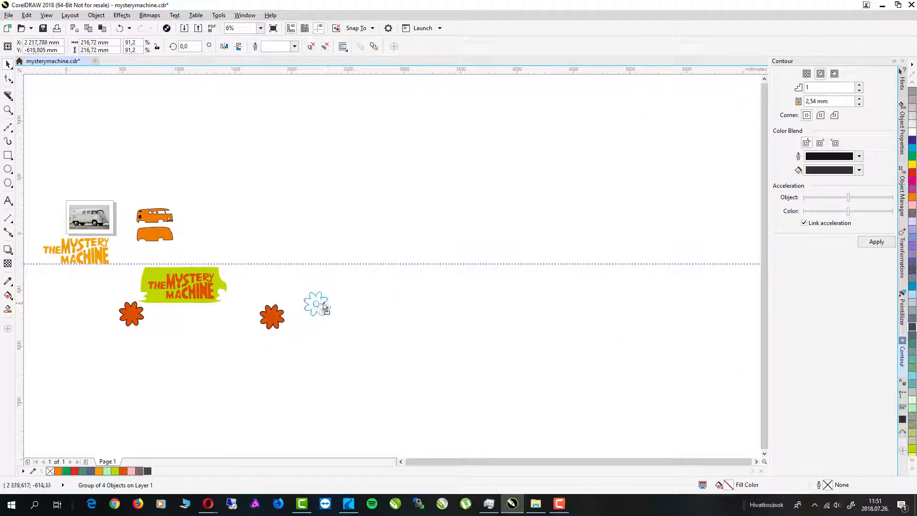
- Copy the green background shape below the sign and reduce the copy's height to about 241 mm (75.8 %)
scroll(189, 334, up, 1)
drag(109, 224, 68, 301)
right_click(67, 301)
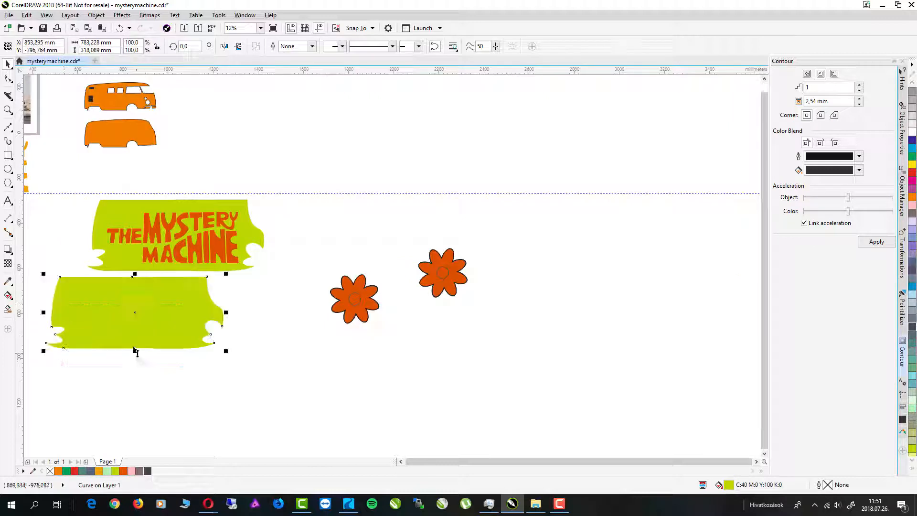
drag(134, 351, 134, 333)
right_click(151, 304)
- Mirror the flattened green shape vertically
click(902, 256)
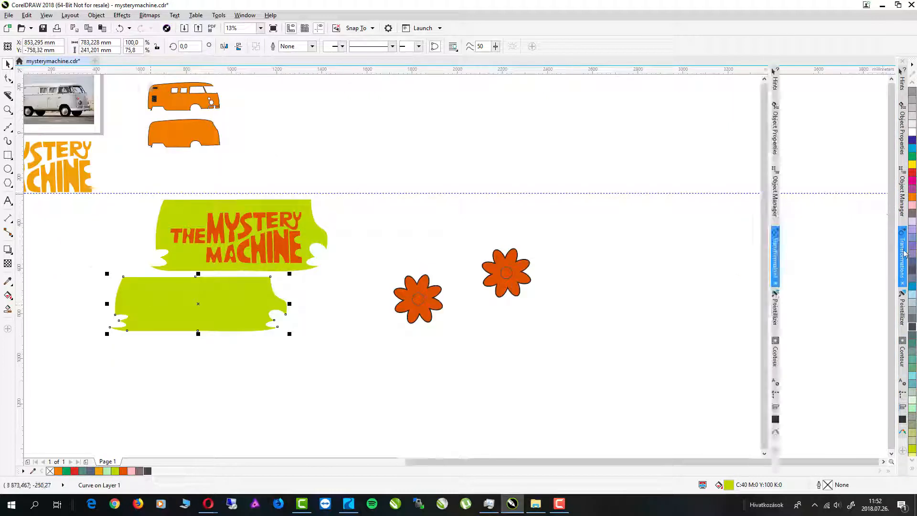
click(794, 74)
click(808, 74)
click(822, 73)
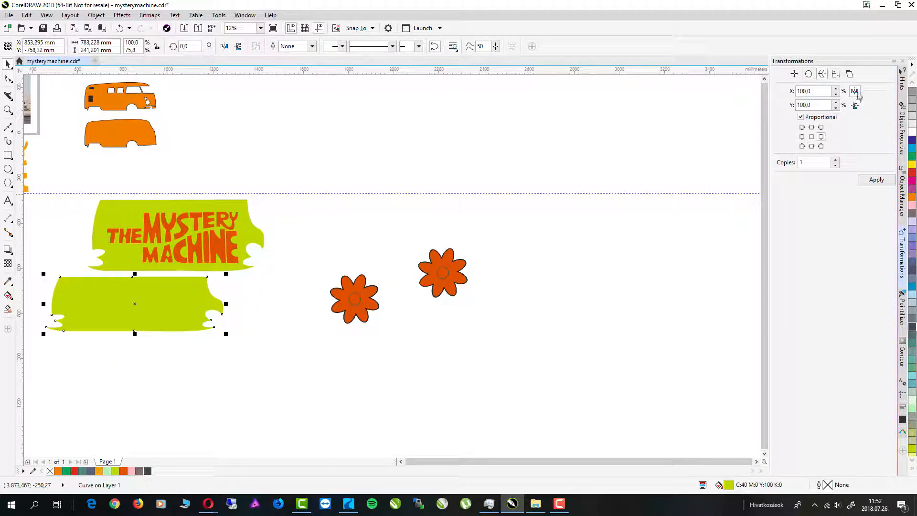
click(855, 104)
click(877, 180)
- Send the mirrored green shape to the back and stretch it into a strip about 2308 mm wide
right_click(200, 308)
mouse_move(235, 197)
click(352, 233)
drag(222, 305, 545, 310)
- Arrange the flowers over the long green strip, undoing a misplaced move along the way
drag(487, 366, 411, 272)
scroll(500, 343, down, 1)
shift+click(342, 306)
shift+click(299, 317)
drag(529, 307, 411, 313)
key(ctrl+z)
click(418, 295)
drag(483, 298, 453, 301)
click(495, 321)
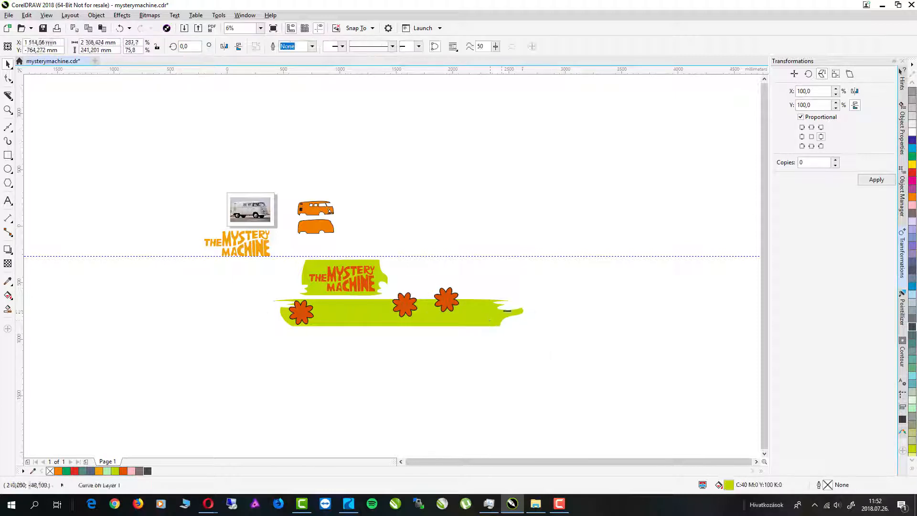
- Enlarge the sign with its lettering to about 1040 mm wide and position it just above the flowered strip
click(525, 375)
drag(267, 249, 274, 253)
drag(405, 301, 390, 364)
drag(273, 360, 390, 314)
drag(385, 347, 392, 337)
scroll(343, 342, up, 2)
drag(340, 320, 360, 329)
scroll(381, 347, down, 2)
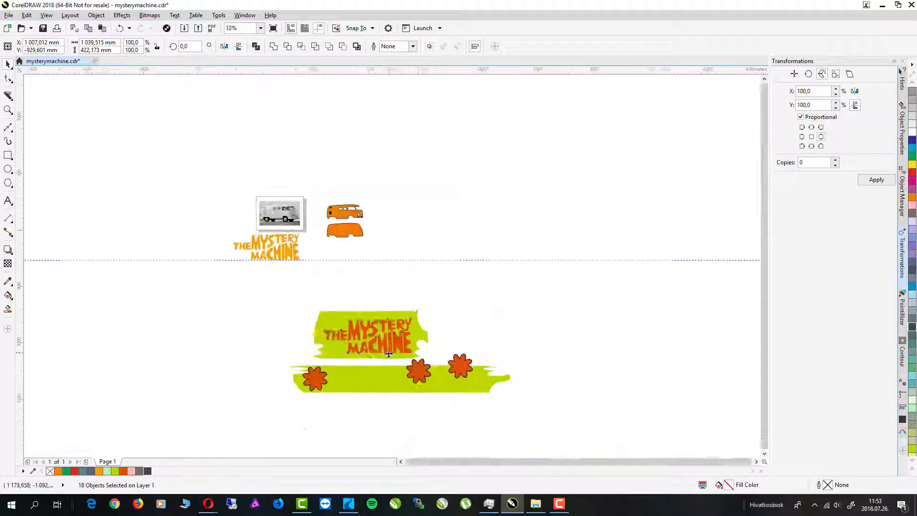
- Draw a rectangle about 2172 × 1016 mm around the sign and flowered strip and fill it with light blue (C40 M0 Y0 K0)
key(F6)
drag(276, 294, 522, 409)
click(913, 295)
- Send the light blue rectangle behind all the graphics and remove its outline
right_click(302, 308)
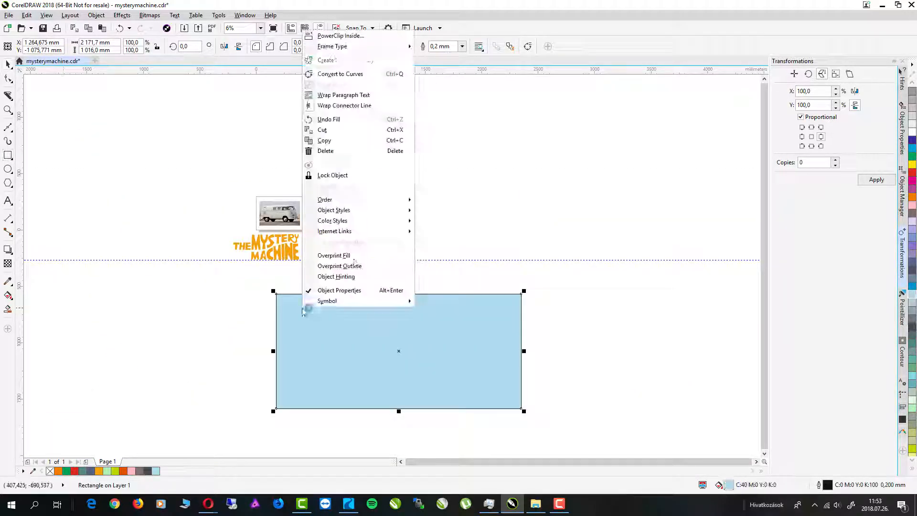
mouse_move(324, 198)
click(454, 237)
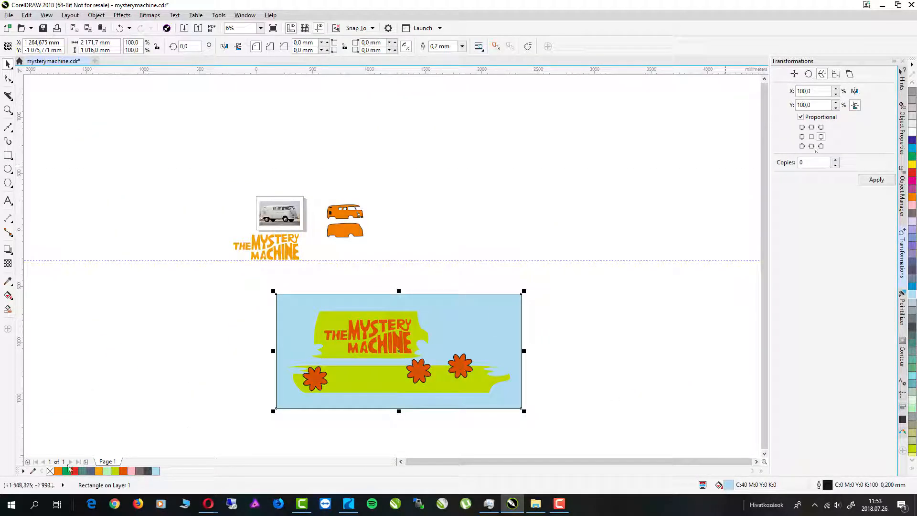
right_click(51, 471)
- Undo the trial shrinking of the blue rectangle and group it with the sign, strip and flowers
drag(523, 411, 467, 385)
key(ctrl+z)
drag(586, 444, 253, 280)
key(ctrl+g)
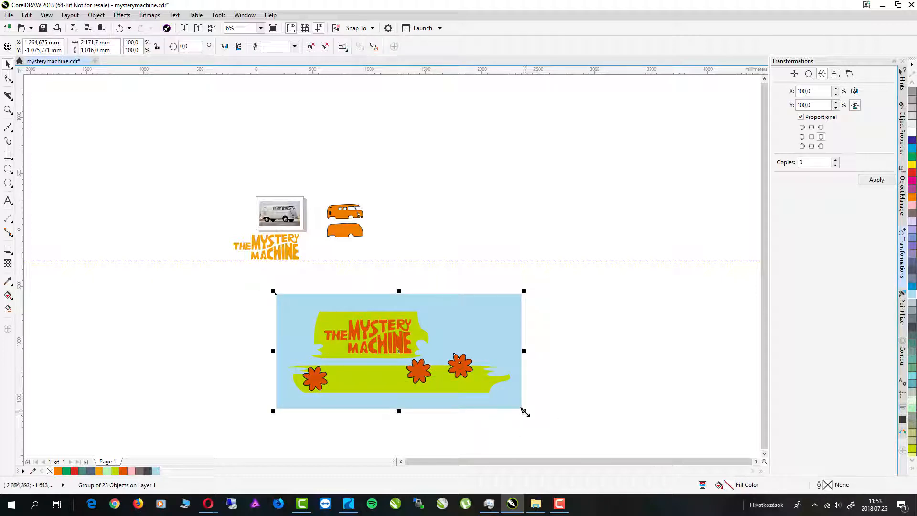
- Shrink the grouped design and move it below the orange van masks, clearing the loose lettering away from the photo
drag(525, 412, 482, 392)
drag(440, 344, 351, 314)
drag(292, 254, 131, 347)
scroll(227, 271, up, 1)
mouse_move(528, 440)
mouse_down()
mouse_move(520, 405)
mouse_move(462, 403)
mouse_up()
- Close the rear wheel arch of the filled van mask by welding a rectangle onto the body
click(481, 187)
scroll(482, 187, up, 2)
key(F10)
scroll(333, 231, up, 2)
key(F6)
mouse_move(379, 315)
mouse_down()
mouse_move(150, 285)
mouse_move(116, 233)
mouse_up()
key(space)
shift+click(201, 201)
click(284, 46)
scroll(243, 322, down, 1)
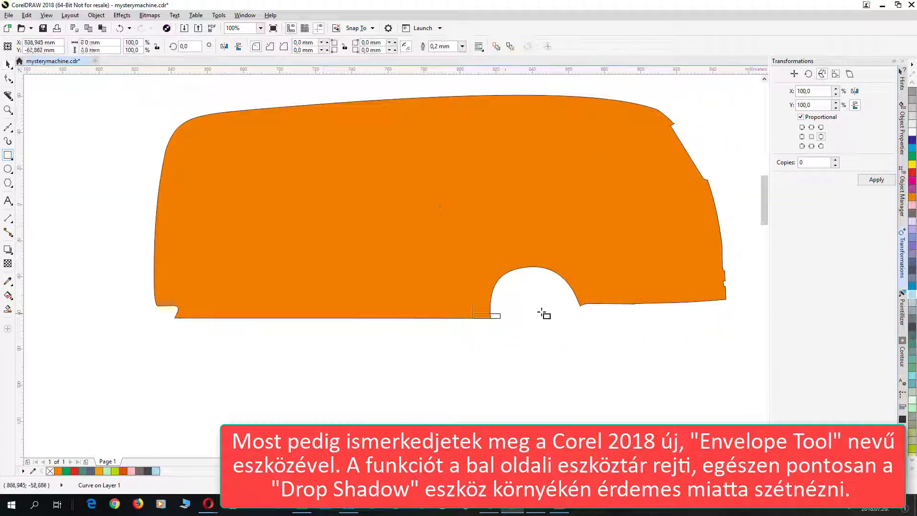
- Close the front wheel arch of the filled van mask with another rectangle welded to the body
drag(541, 312, 584, 260)
key(space)
shift+click(287, 213)
click(285, 46)
scroll(351, 324, down, 1)
scroll(415, 198, down, 2)
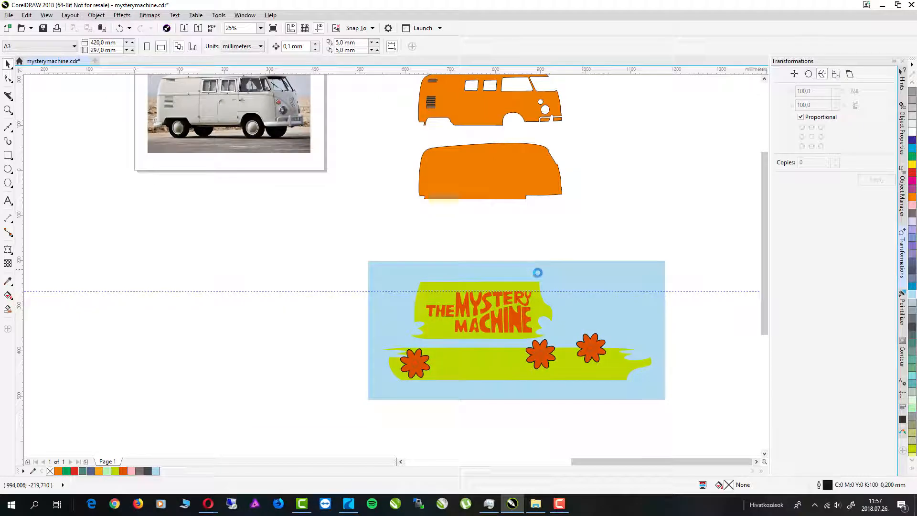
- Scale the design group to about 474 × 222 mm and ungroup it
click(538, 273)
drag(668, 259, 626, 278)
right_click(608, 318)
click(662, 118)
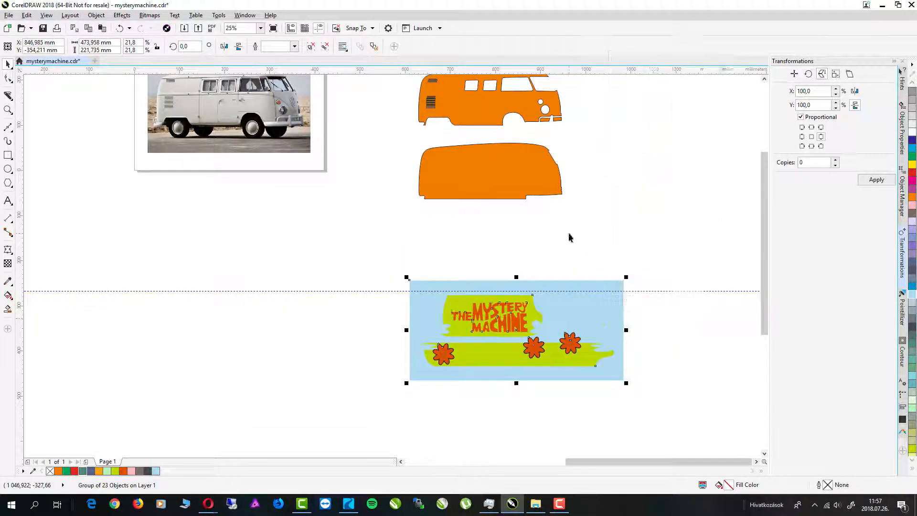
click(569, 238)
- Enlarge the sign with its lettering to about 296 mm wide and extend the blue background upward and frontward to about 509 mm wide
click(520, 285)
drag(516, 277, 520, 257)
drag(378, 262, 557, 340)
drag(545, 292, 563, 282)
drag(524, 323, 523, 305)
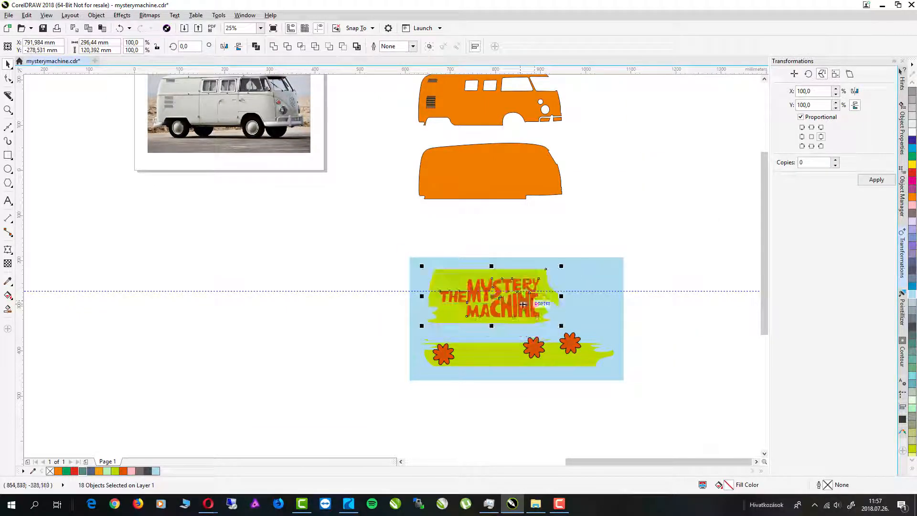
click(566, 308)
drag(627, 319, 642, 321)
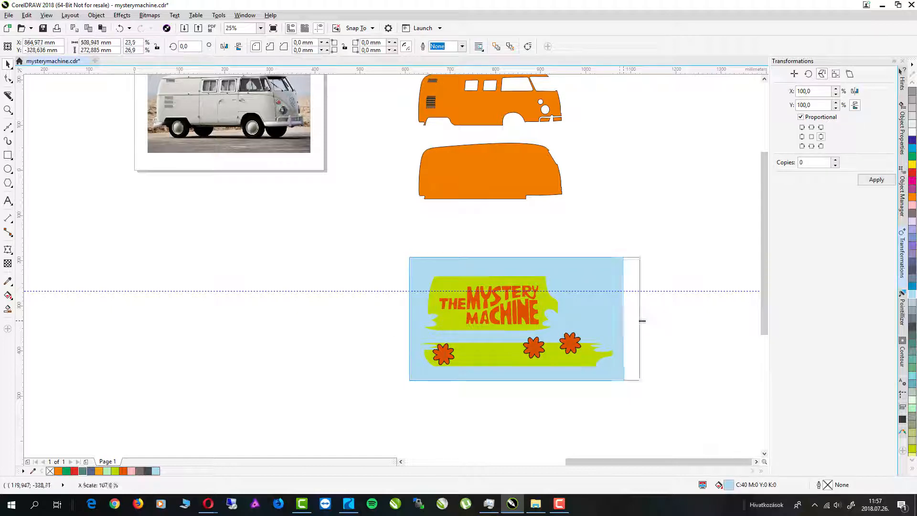
- Lengthen the lower strip toward the front and fill both the strip and the sign with darker green (C61 M0 Y100 K3)
click(599, 355)
drag(619, 351, 638, 352)
click(899, 427)
click(442, 324)
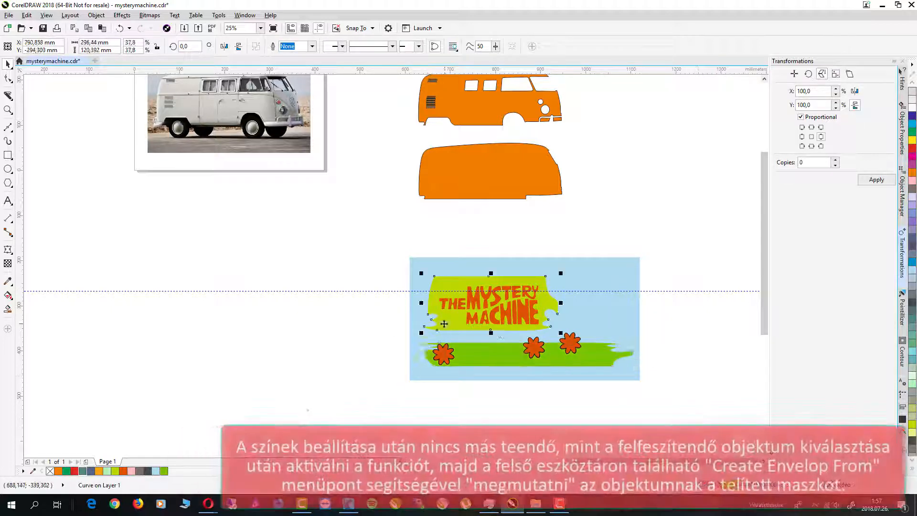
click(163, 471)
- Group the whole design and warp it with an envelope created from the filled van mask
drag(388, 231, 673, 418)
key(ctrl+g)
click(7, 250)
click(381, 46)
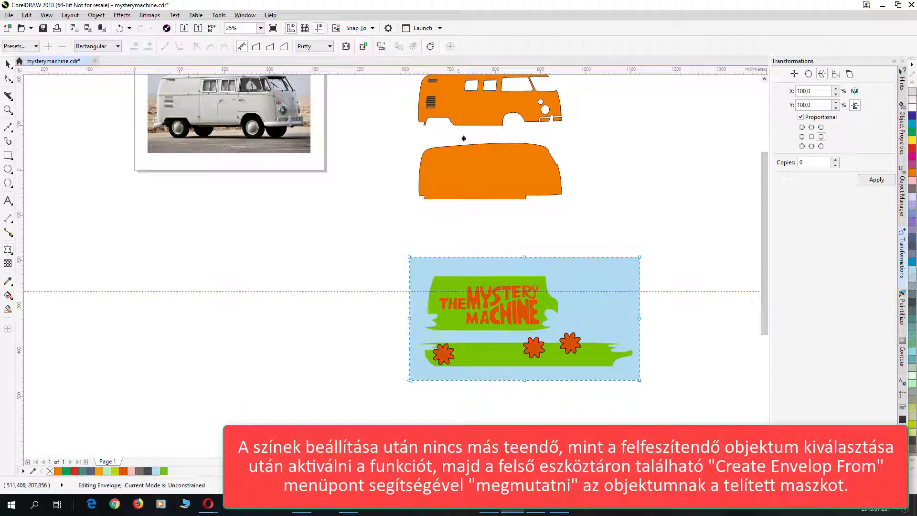
click(475, 162)
scroll(549, 346, up, 1)
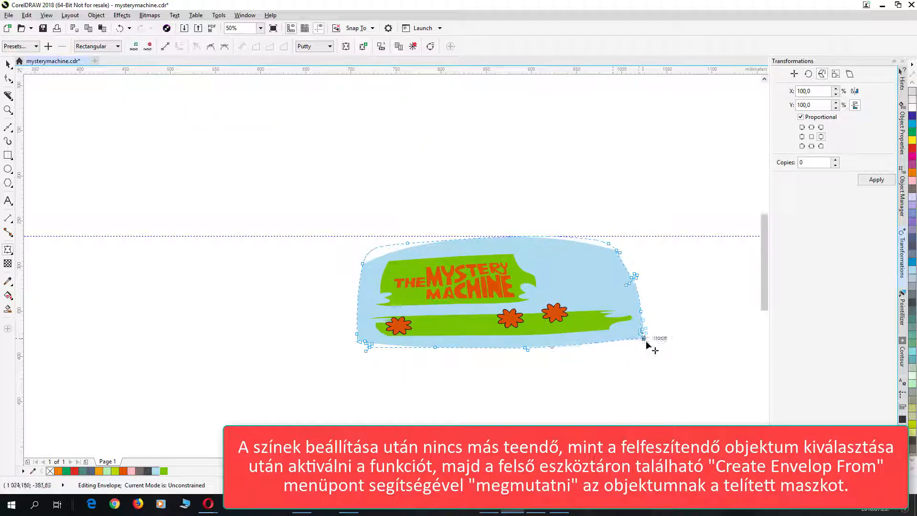
scroll(640, 344, up, 1)
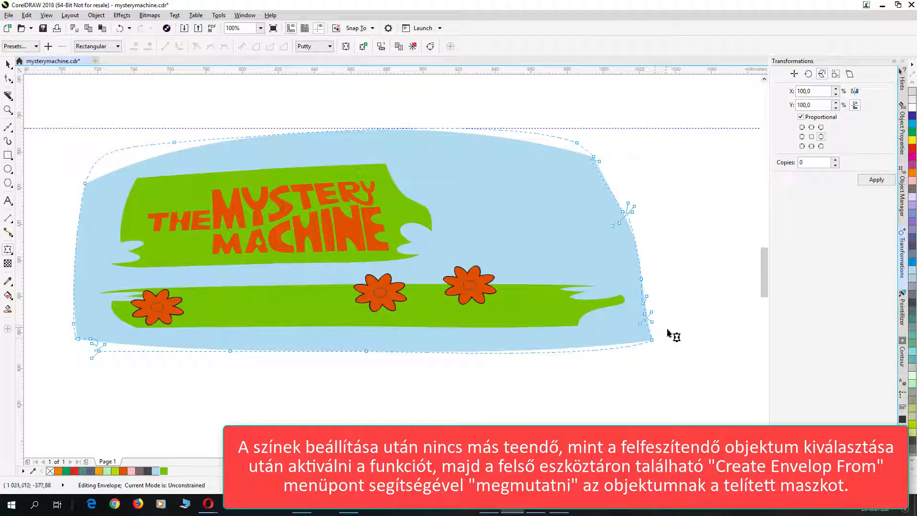
- Pull down the lower front of the envelope and place the warped design over the van photo
drag(672, 328, 678, 399)
scroll(586, 226, down, 1)
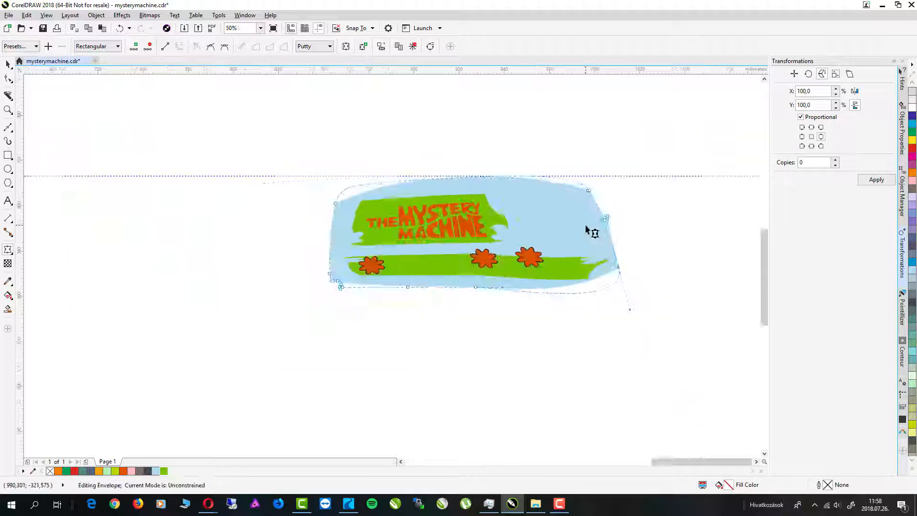
scroll(452, 236, down, 2)
key(space)
drag(470, 237, 201, 150)
scroll(445, 144, up, 2)
scroll(549, 261, down, 1)
scroll(200, 150, up, 1)
scroll(200, 150, down, 1)
- Align the filled van mask over the van in the photo and fill it with Ice Blue
click(542, 248)
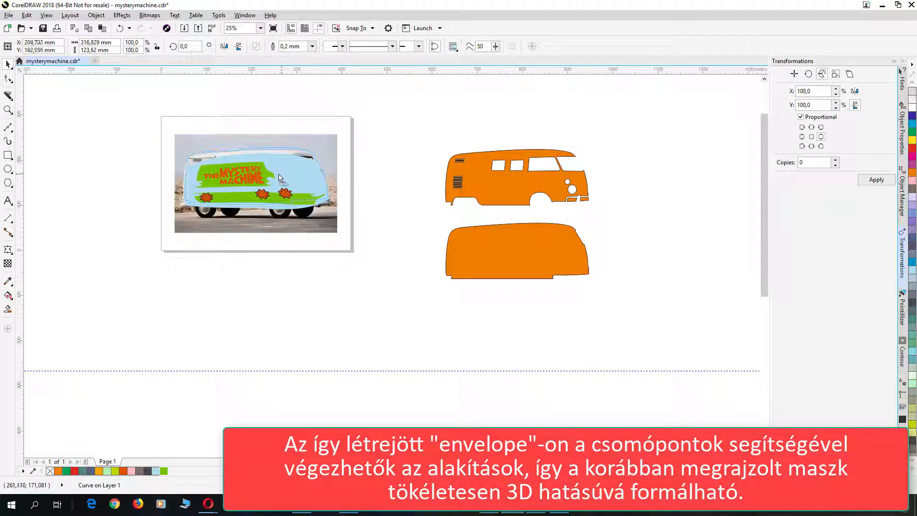
drag(278, 174, 281, 178)
scroll(282, 181, up, 2)
drag(124, 136, 122, 139)
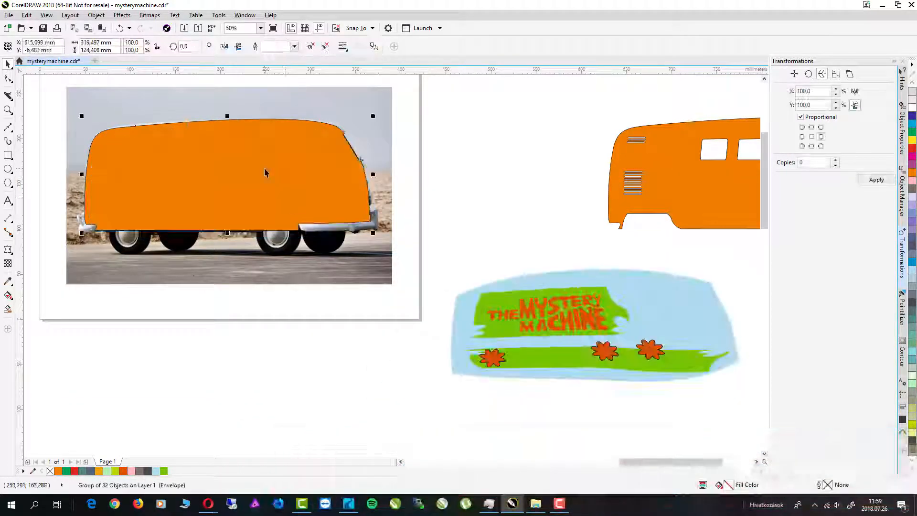
click(155, 471)
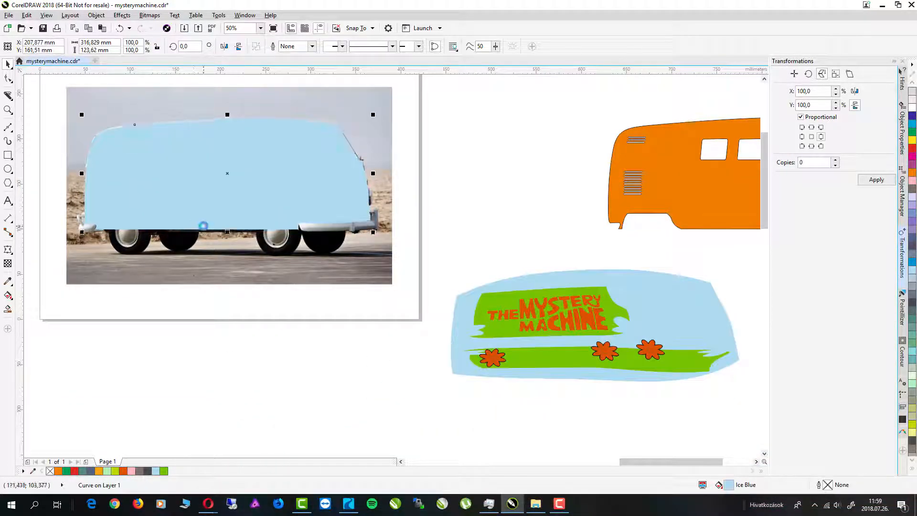
- Move the warped design onto the blue van body, ungroup it and regroup its parts
drag(618, 334, 253, 182)
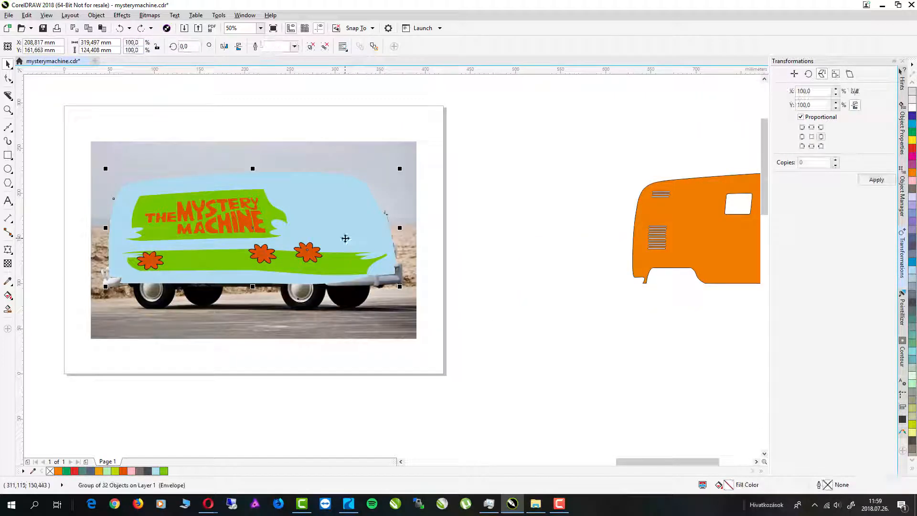
right_click(346, 238)
click(420, 291)
click(393, 259)
click(377, 260)
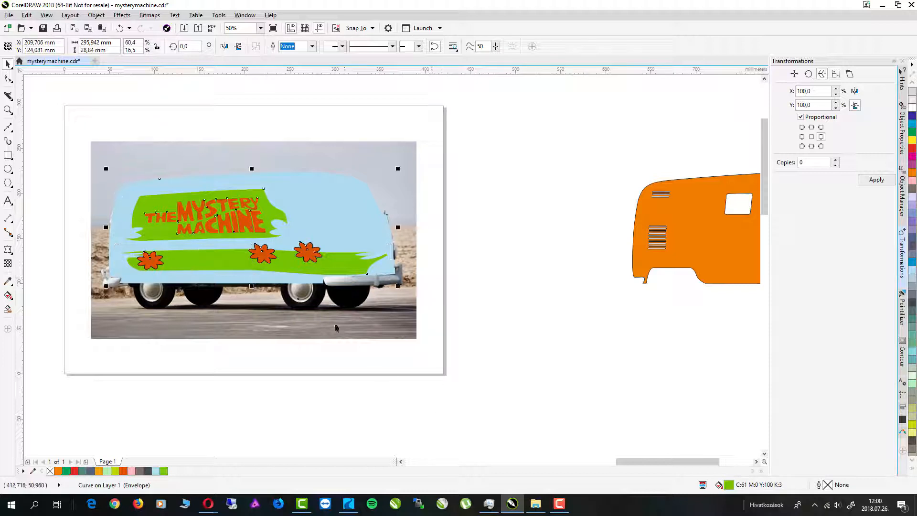
key(ctrl+g)
- Reshape the regrouped design with a new envelope, raising its roof edge and pulling the lower front corner outward
click(8, 249)
drag(395, 283, 395, 273)
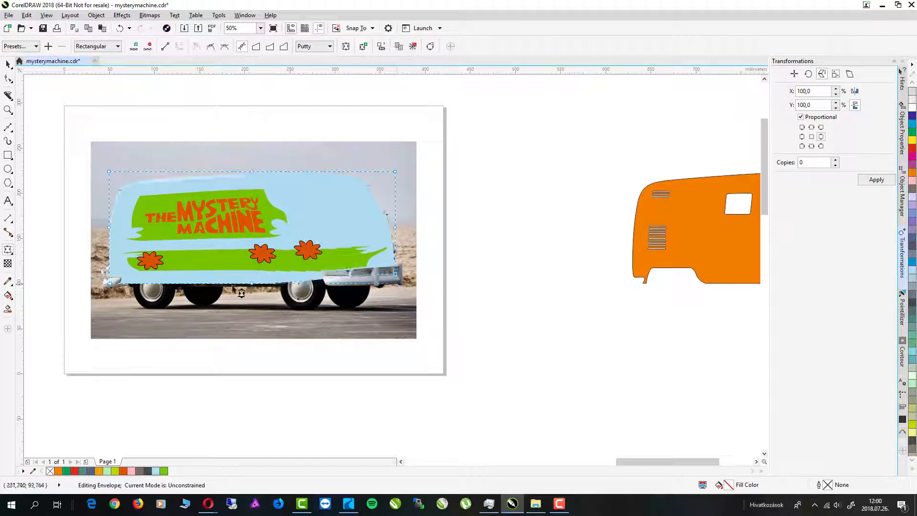
drag(252, 283, 253, 280)
drag(252, 172, 251, 169)
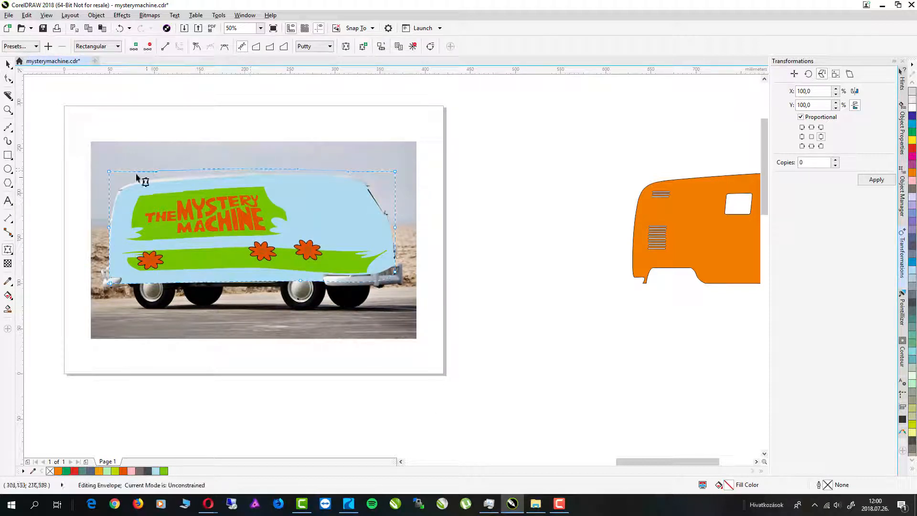
drag(109, 172, 107, 169)
scroll(388, 330, up, 2)
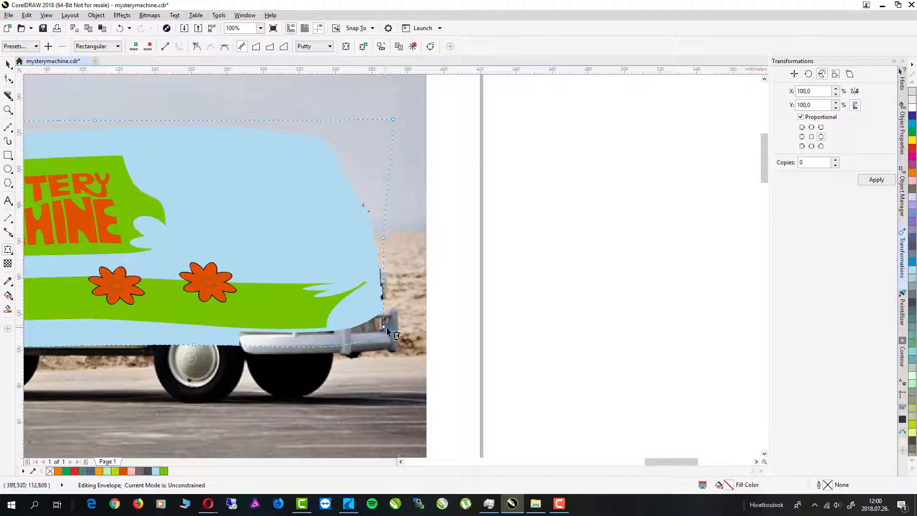
drag(384, 329, 415, 319)
double_click(384, 239)
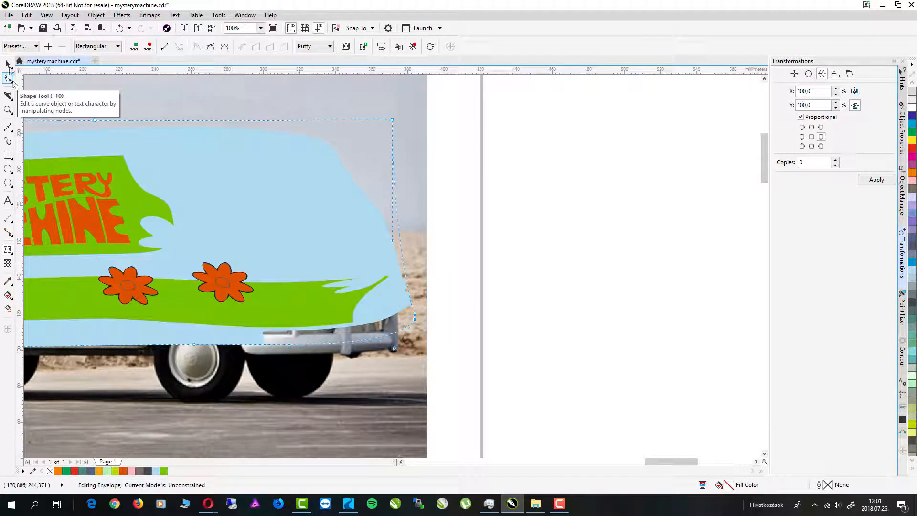
click(9, 65)
scroll(146, 205, down, 2)
scroll(76, 206, up, 1)
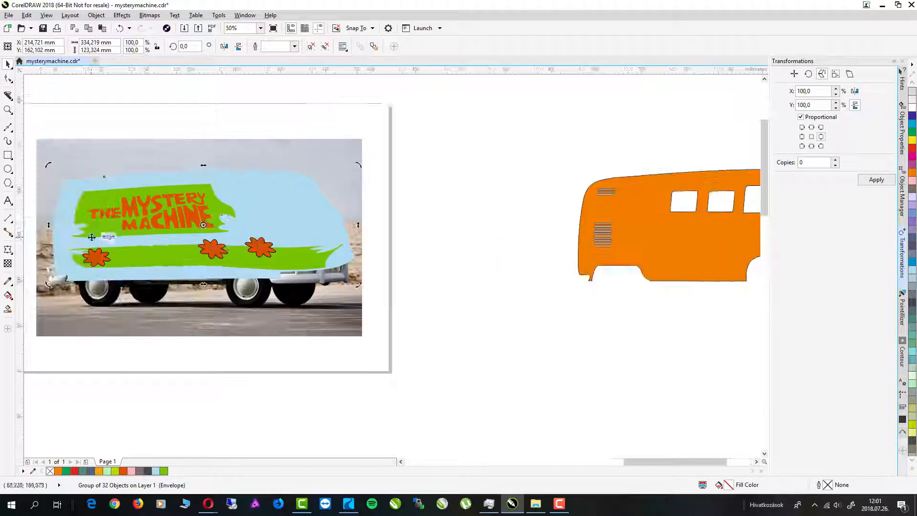
- Blend the design group into the van photo with a transparency merge mode, trying Color and the modes after it
click(8, 265)
click(134, 47)
click(110, 93)
click(132, 46)
click(108, 146)
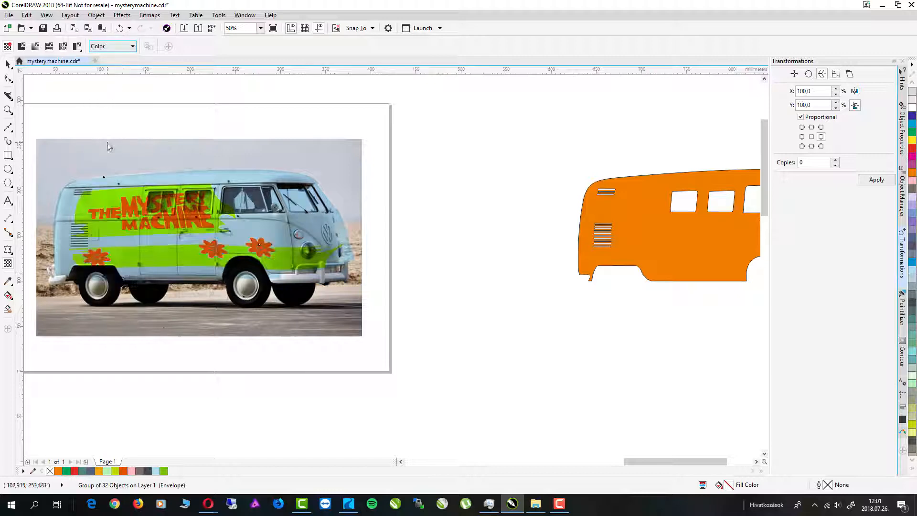
key(Down)
key(Down)
key(Down)
key(Down)
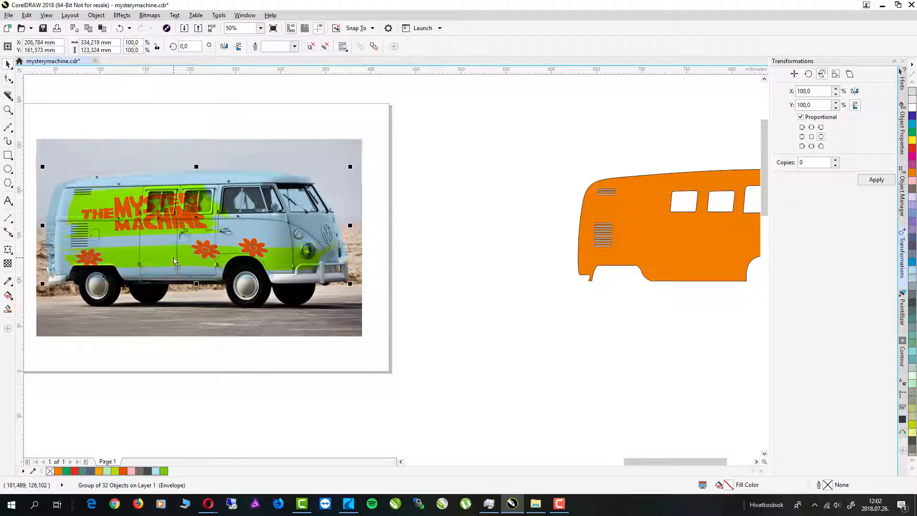
- Raise the envelope's upper corner and roof nodes above the van and pull its rear edge slightly inward
click(9, 203)
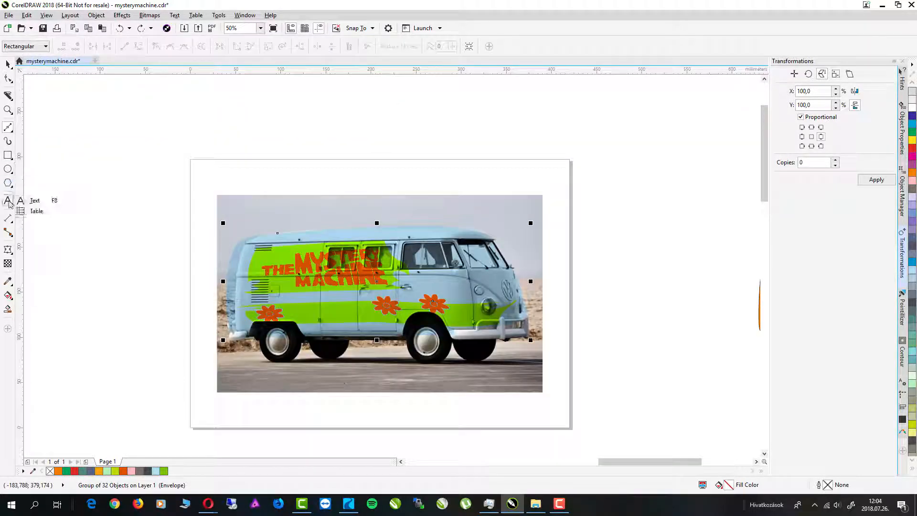
click(8, 250)
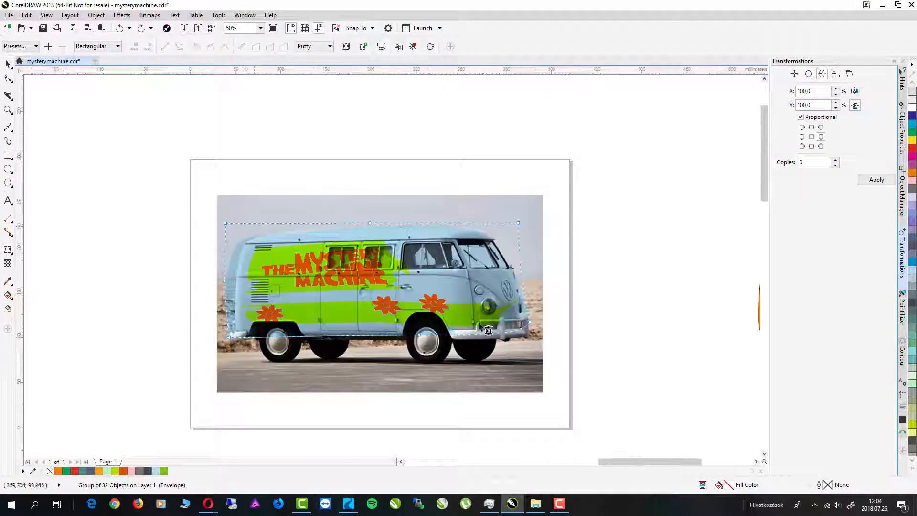
drag(223, 223, 233, 218)
drag(224, 282, 231, 282)
drag(518, 223, 519, 214)
drag(370, 223, 371, 212)
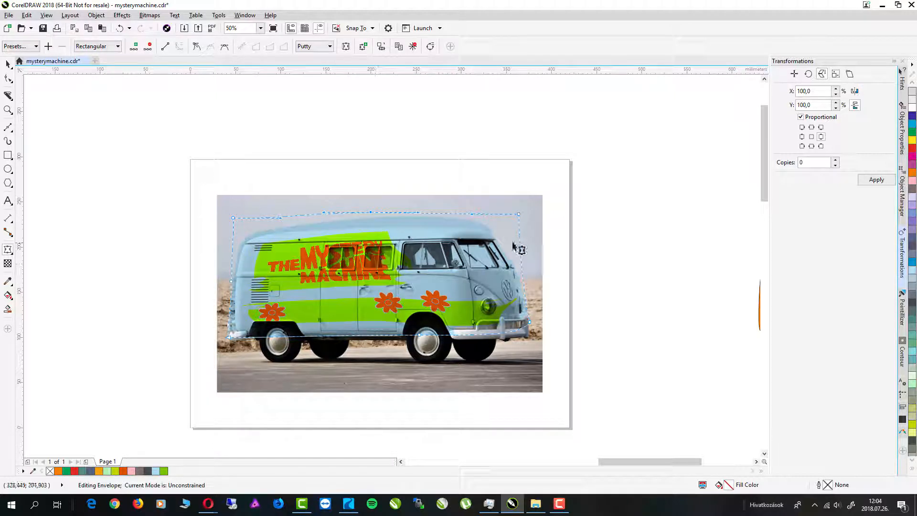
- Stretch the envelope's front and rear corners well beyond the van body and lift its roof nodes further
drag(566, 320, 583, 317)
drag(228, 337, 210, 341)
drag(231, 281, 226, 279)
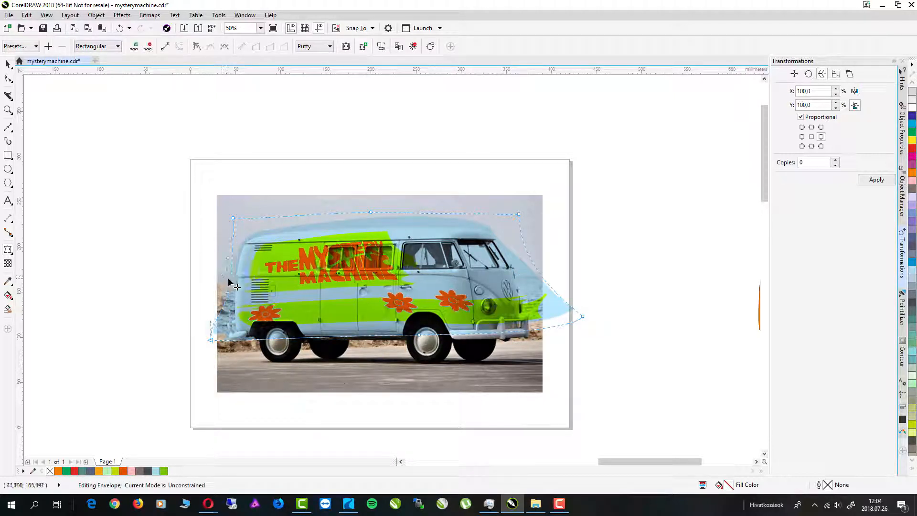
drag(233, 218, 209, 198)
drag(371, 212, 371, 209)
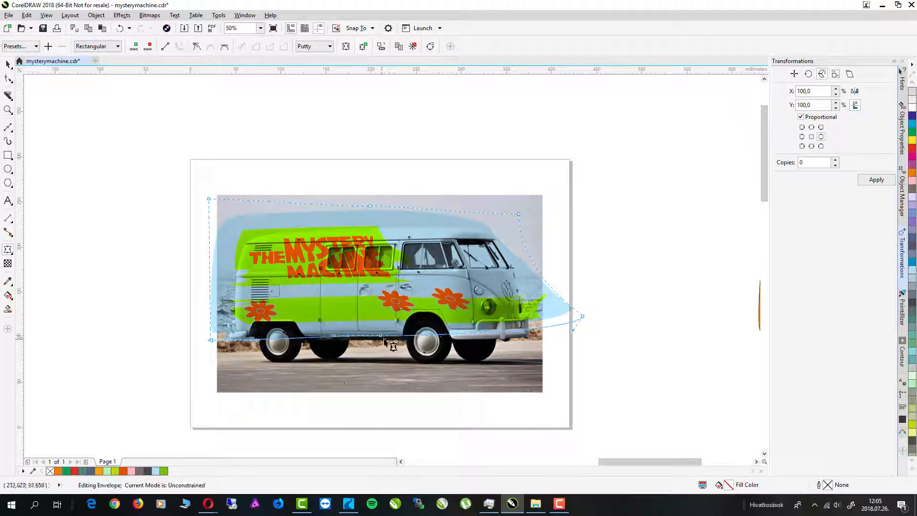
drag(574, 332, 572, 333)
drag(520, 214, 523, 207)
key(space)
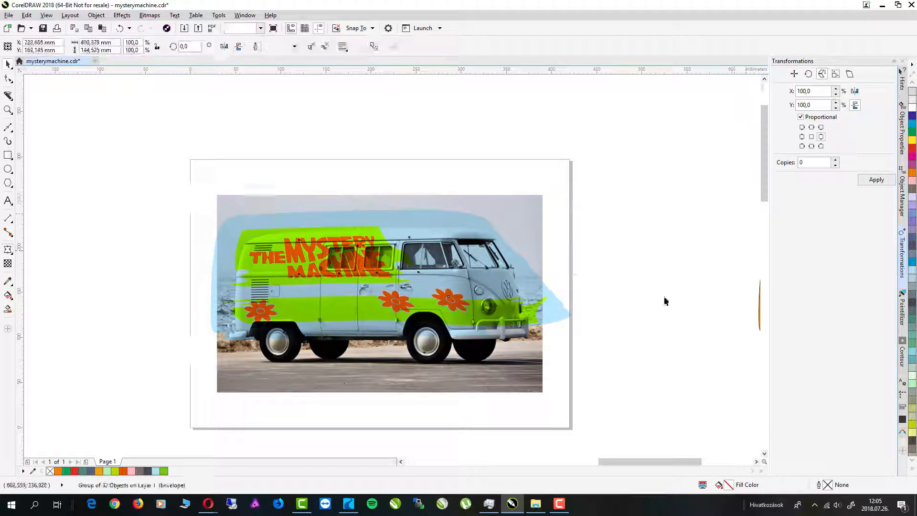
- Align the orange mask with window cut-outs over the van, in front of the design, and intersect the two
scroll(669, 325, down, 1)
drag(747, 307, 564, 347)
right_click(558, 363)
mouse_move(614, 252)
click(693, 253)
scroll(460, 290, up, 1)
drag(626, 451, 204, 206)
shift+click(497, 351)
click(301, 46)
- Move the leftover full design and the orange mask off the photo to the space above the page
click(442, 262)
drag(539, 286, 533, 119)
drag(329, 229, 310, 181)
key(Escape)
scroll(656, 328, up, 1)
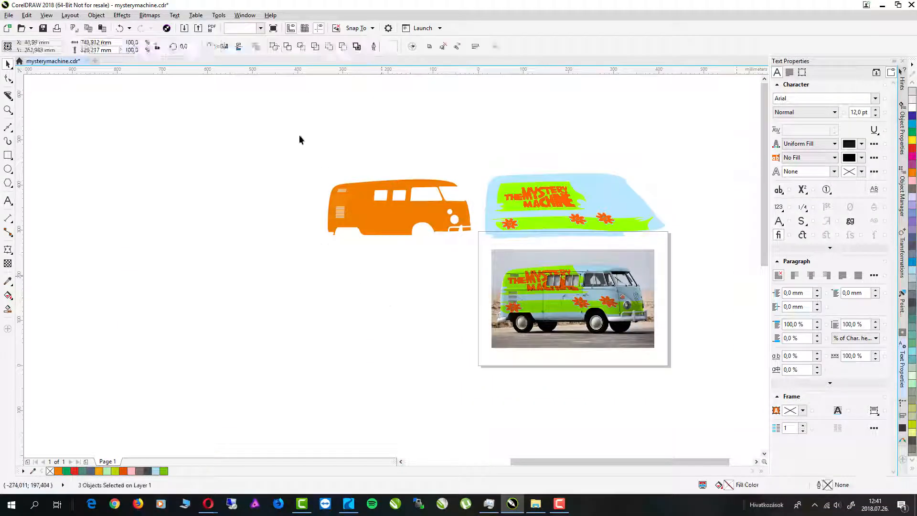
- Warp the yellow lettering beside the coffee mug photo with the Push Down envelope preset
click(16, 28)
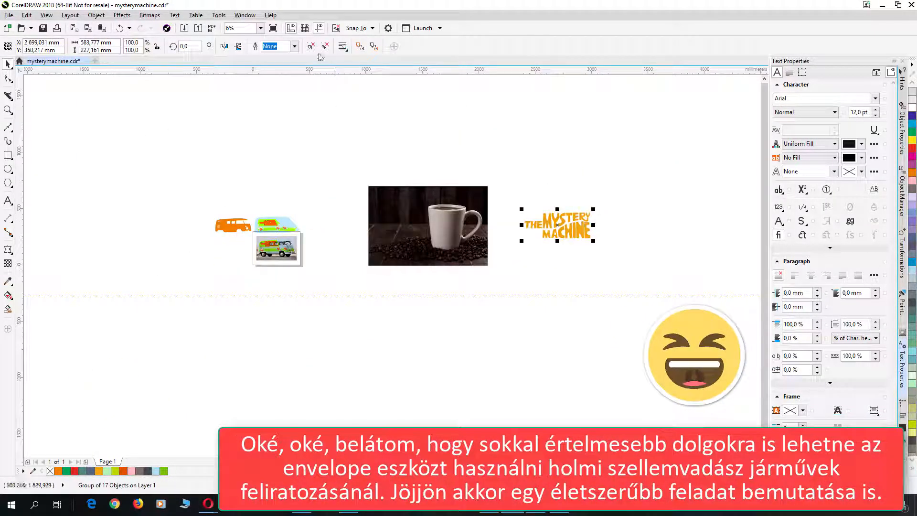
scroll(517, 241, up, 2)
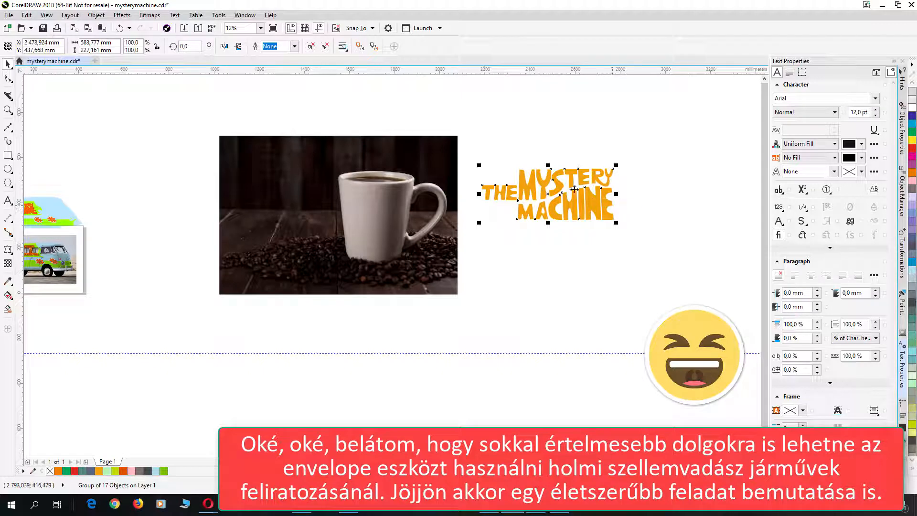
click(8, 250)
click(43, 288)
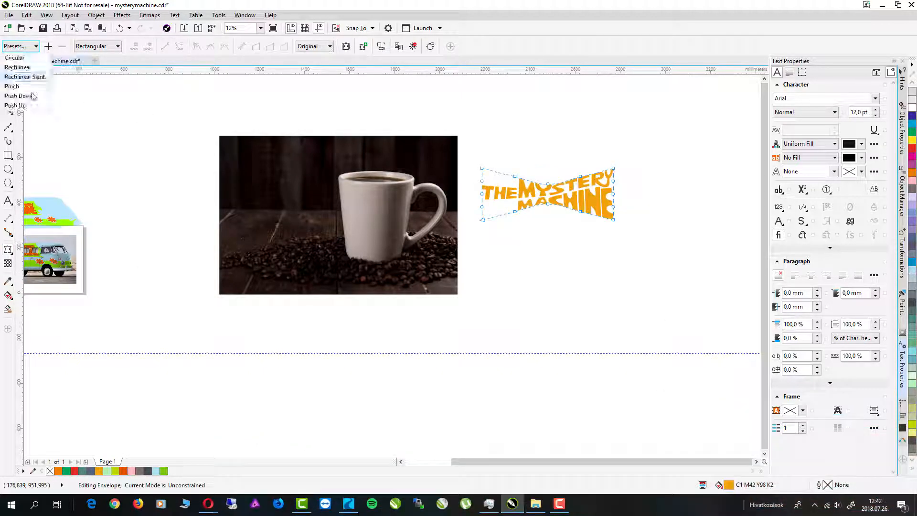
click(19, 96)
key(space)
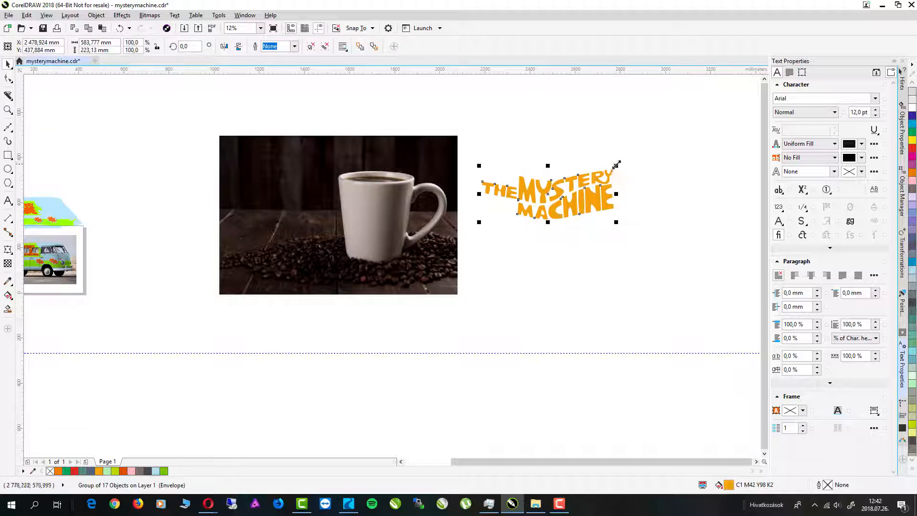
- Move the reduced lettering onto the mug and send the mug photo behind it
shift+drag(616, 166, 596, 174)
drag(545, 198, 396, 219)
scroll(395, 220, up, 2)
right_click(345, 210)
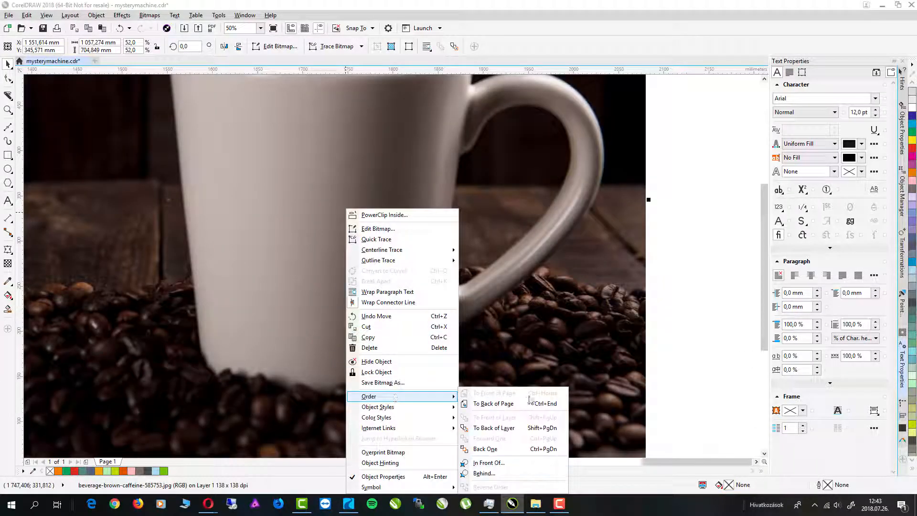
right_click(584, 320)
click(726, 235)
- Shrink the lettering to about 233 × 89 mm and position it on the side of the mug
click(507, 243)
shift+drag(535, 285, 453, 253)
drag(406, 236, 373, 198)
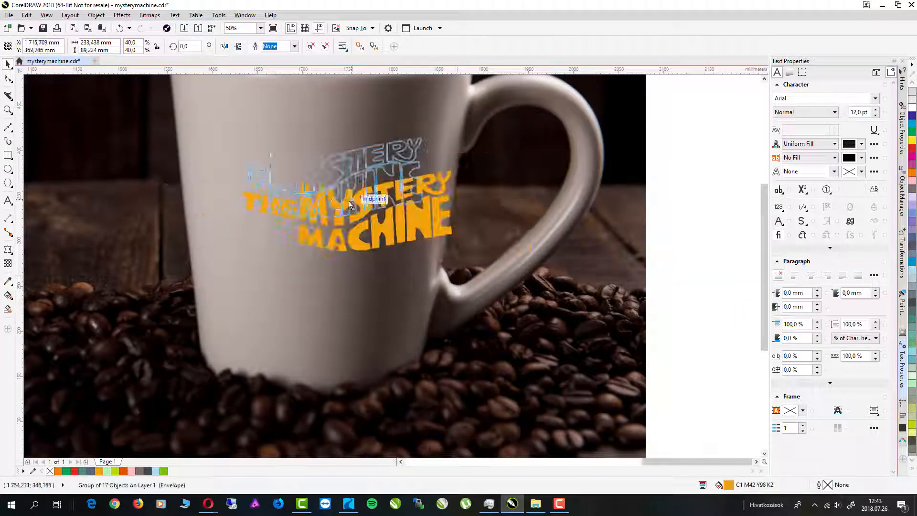
- Recolor the mug lettering dark orange and set its envelope mapping mode to Original
click(123, 471)
click(10, 250)
click(328, 46)
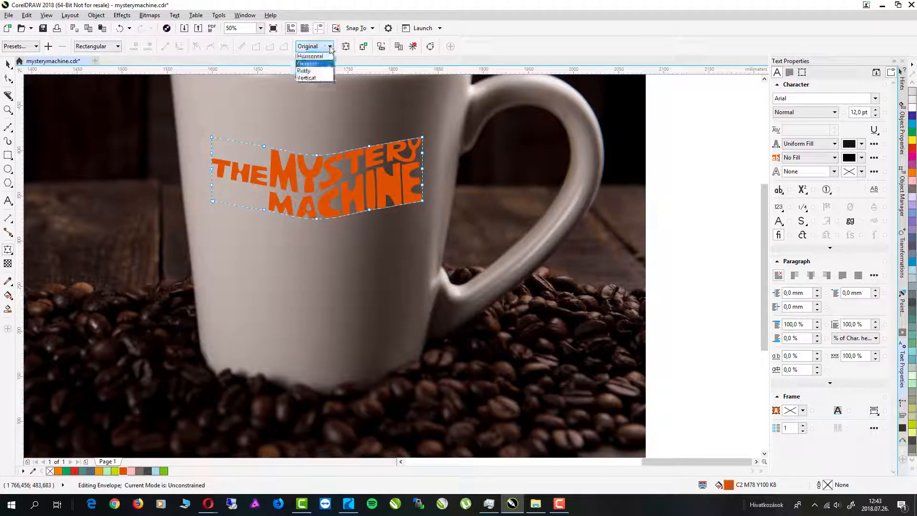
click(316, 55)
click(328, 47)
click(313, 63)
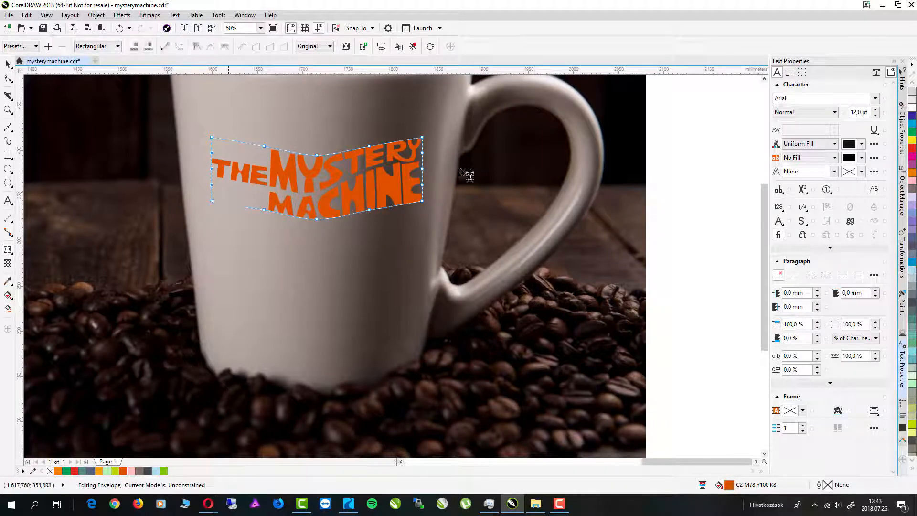
- Delete the intermediate envelope nodes along the lettering's upper and lower edges and pull its upper-right corner about 15 mm outward
key(Delete)
double_click(370, 146)
drag(418, 144, 437, 136)
double_click(264, 147)
double_click(264, 209)
double_click(369, 210)
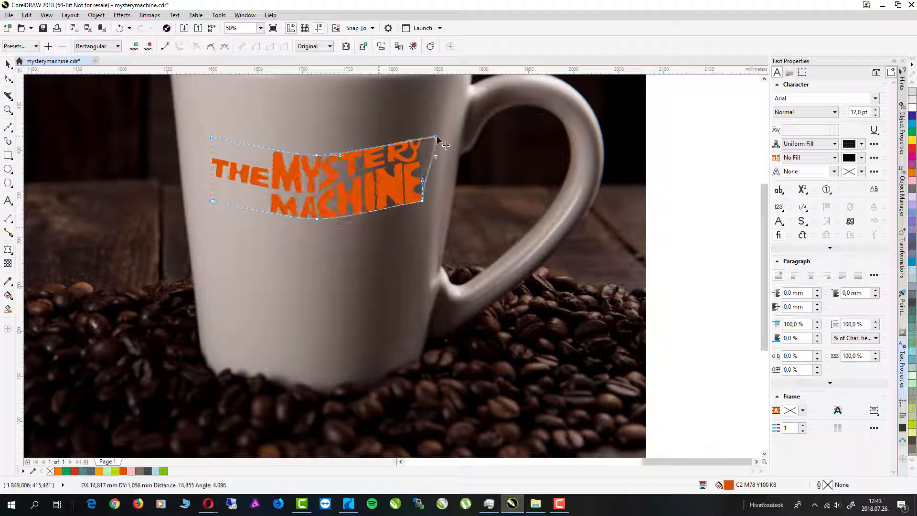
- Pull the envelope's upper-left corner outward, lower the middle of the upper edge and straighten the lettering's slanted side
drag(212, 137, 200, 135)
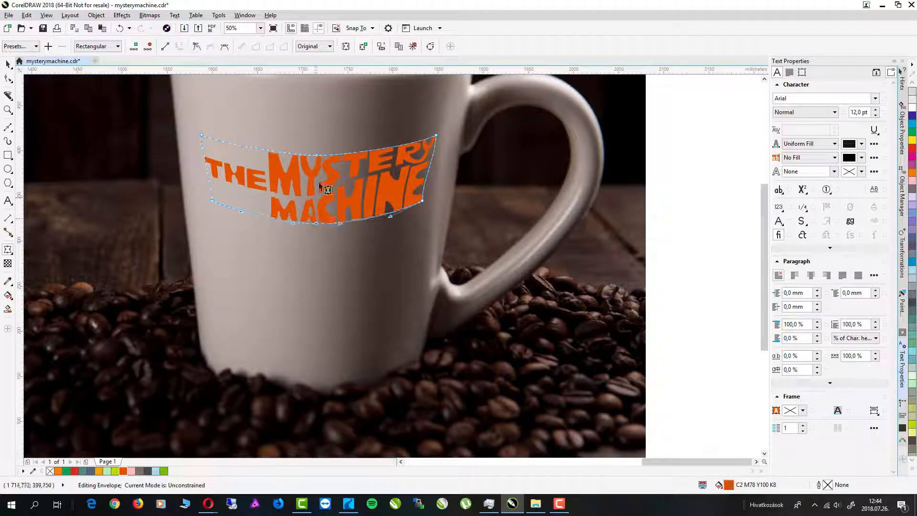
drag(317, 152, 322, 162)
right_click(429, 179)
click(450, 211)
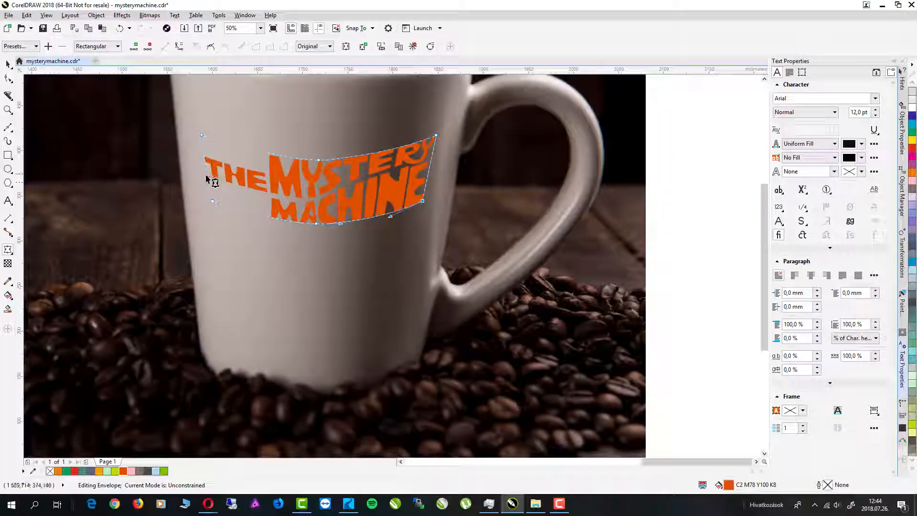
- Apply a transparency merge mode to the orange lettering to blend it into the mug surface
scroll(210, 176, down, 2)
click(8, 262)
click(133, 46)
click(103, 97)
click(7, 64)
click(57, 143)
- Recolor the blended lettering on the mug dark grey
scroll(97, 212, up, 1)
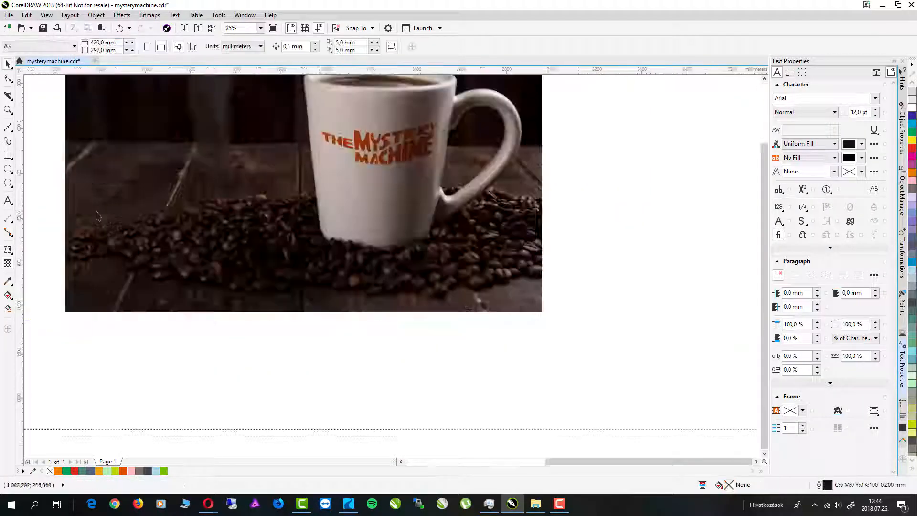
click(366, 144)
click(611, 243)
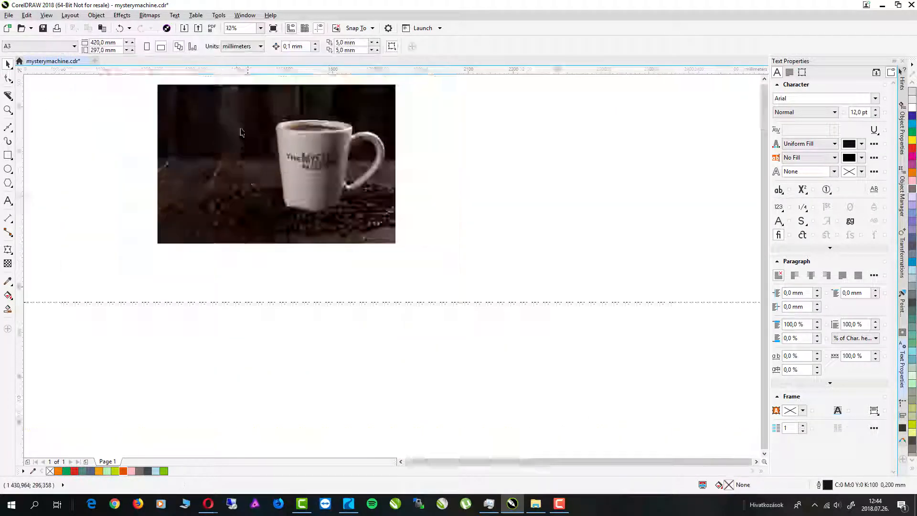
- Move the mug photo with its lettering beside the van photo and shrink it to roughly the van photo's size
scroll(616, 245, down, 3)
scroll(594, 237, up, 1)
drag(522, 263, 291, 315)
drag(316, 283, 334, 270)
scroll(251, 292, up, 2)
click(433, 104)
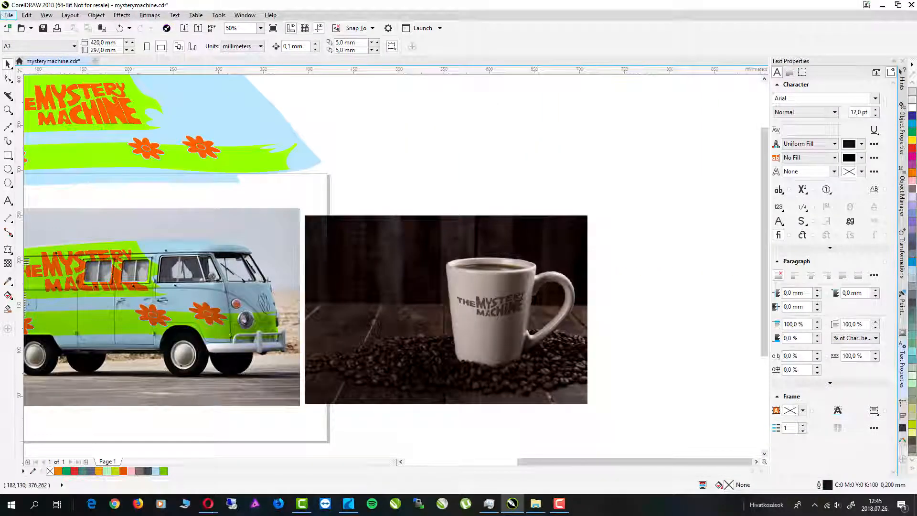